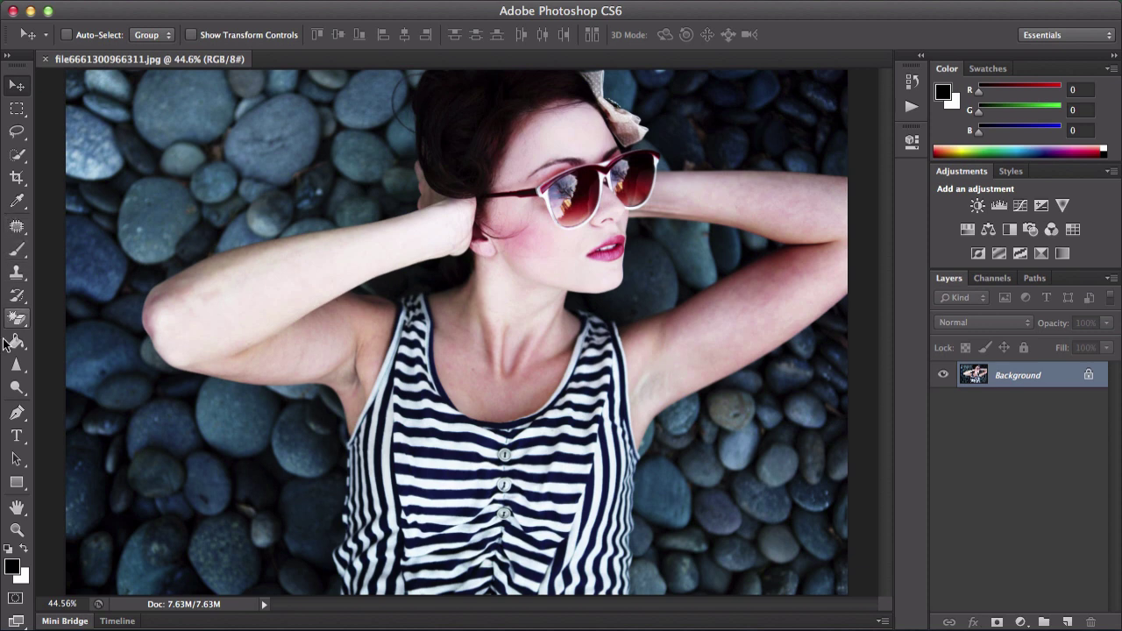
Select the Spot Healing Brush Tool and zoom in to frame the face.
left_click_drag(16, 226, 76, 223)
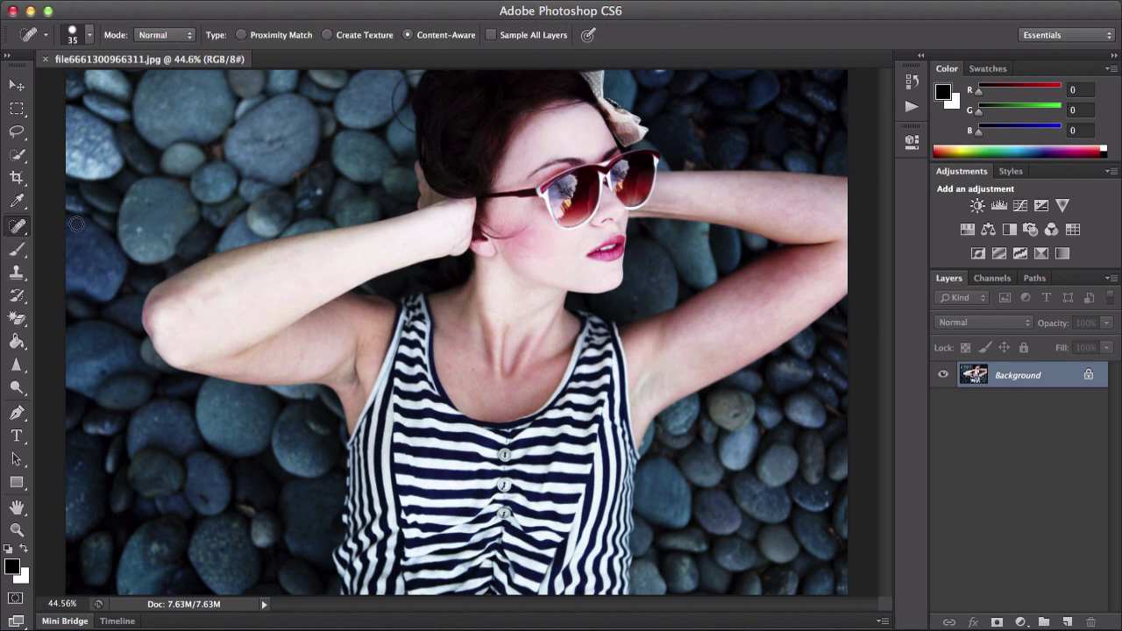
left_click(17, 229)
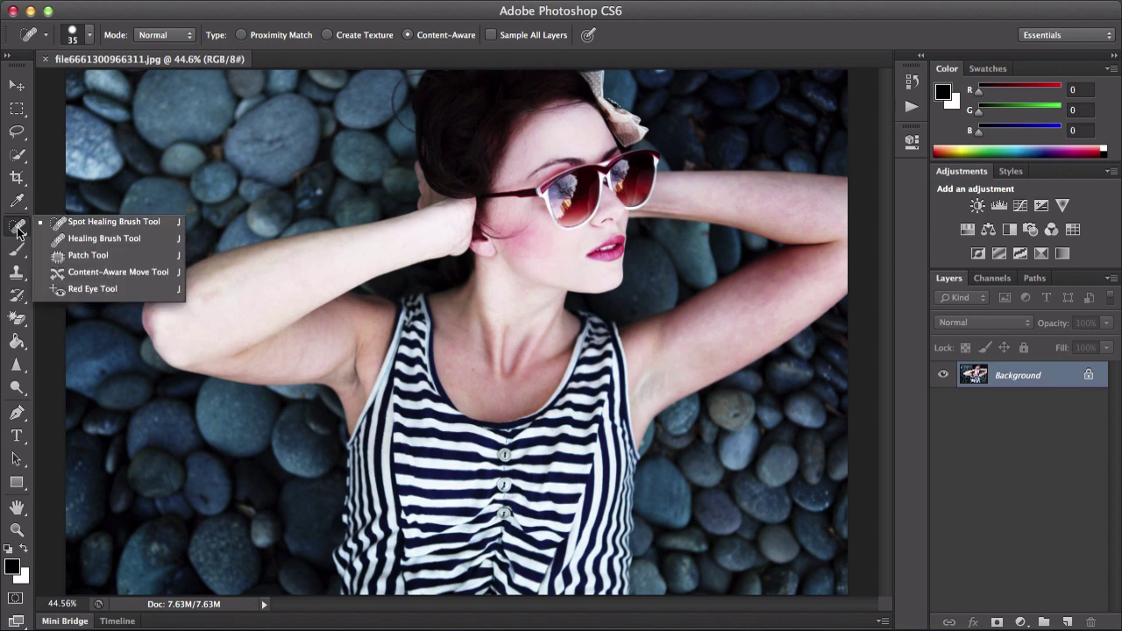
left_click(126, 226)
key("super+plus")
key("super+plus")
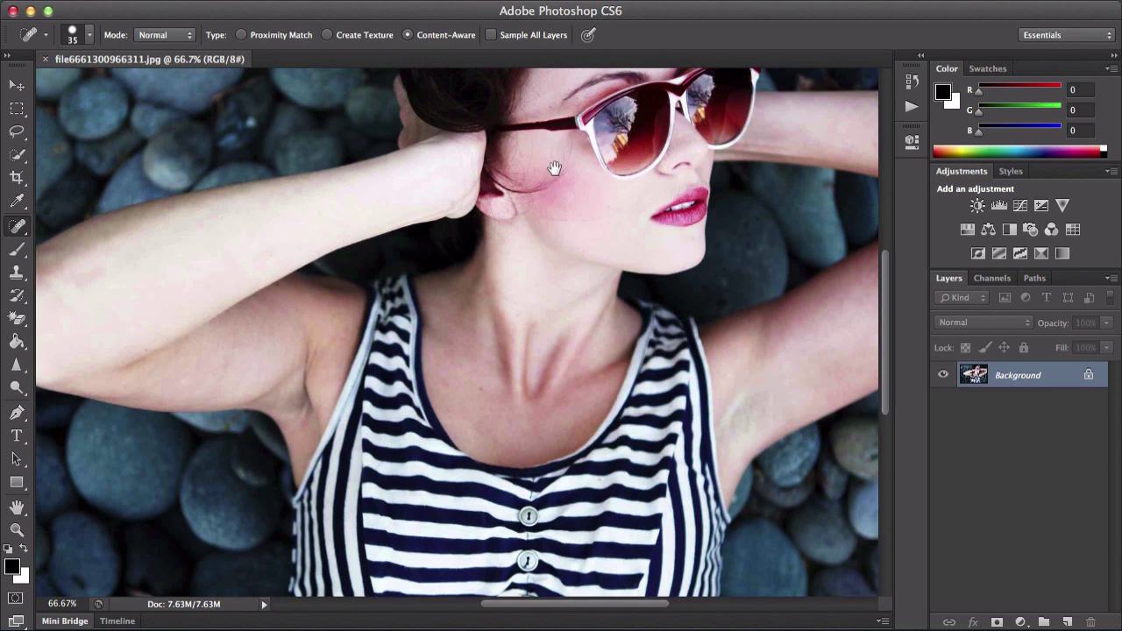
scroll(548, 236, "up", 5)
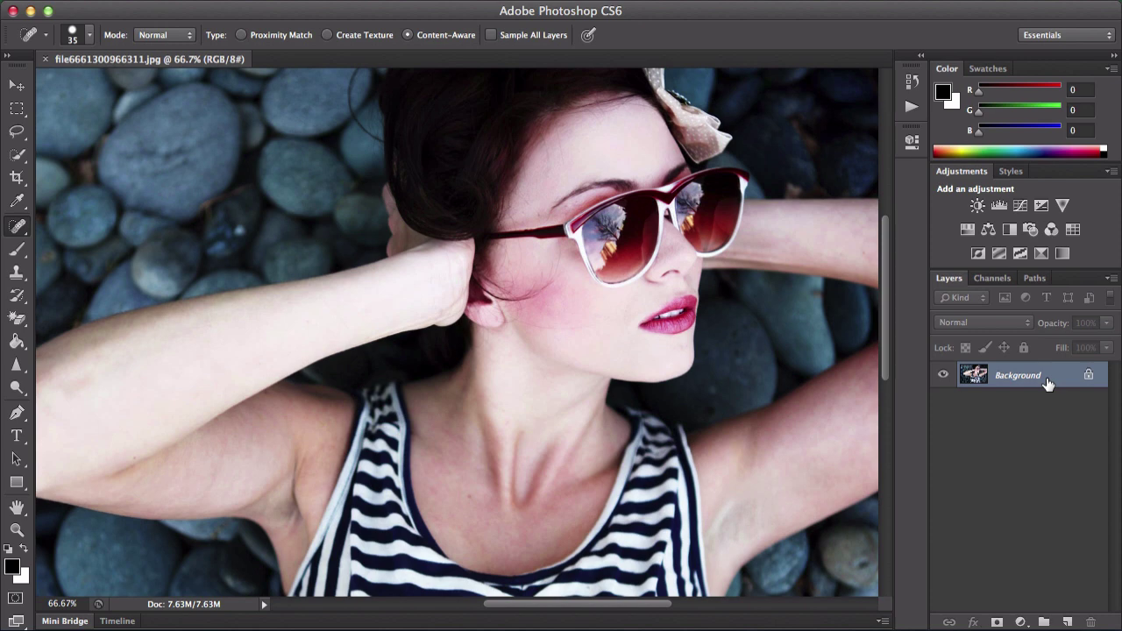
Duplicate the Background as Layer 1 and spot-heal blemishes across the cheek.
key("super+j")
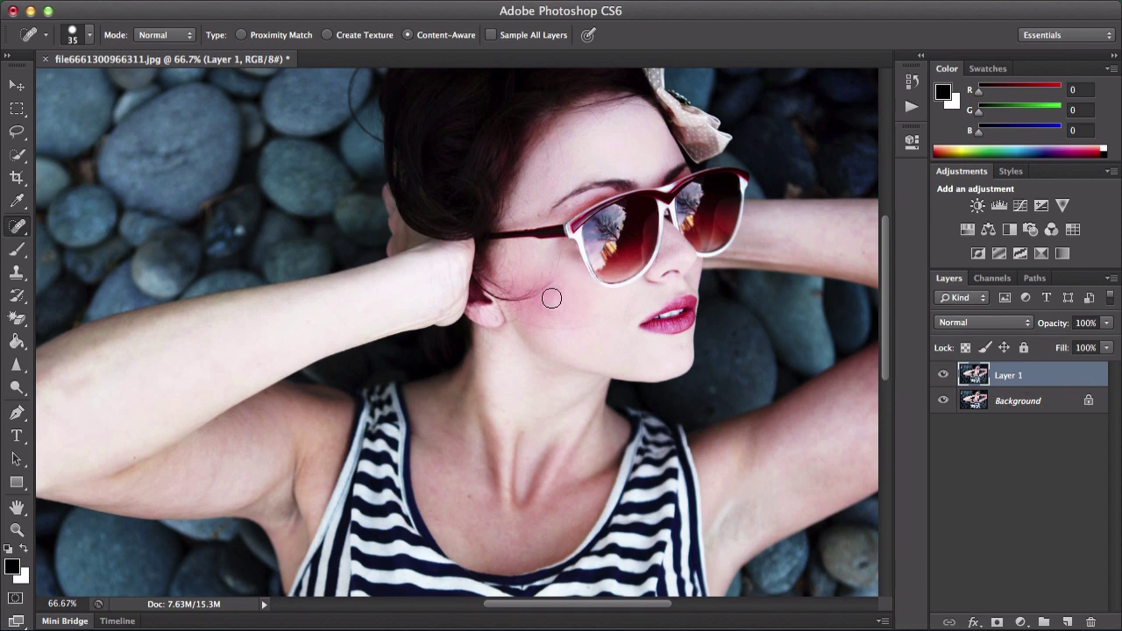
left_click(22, 228)
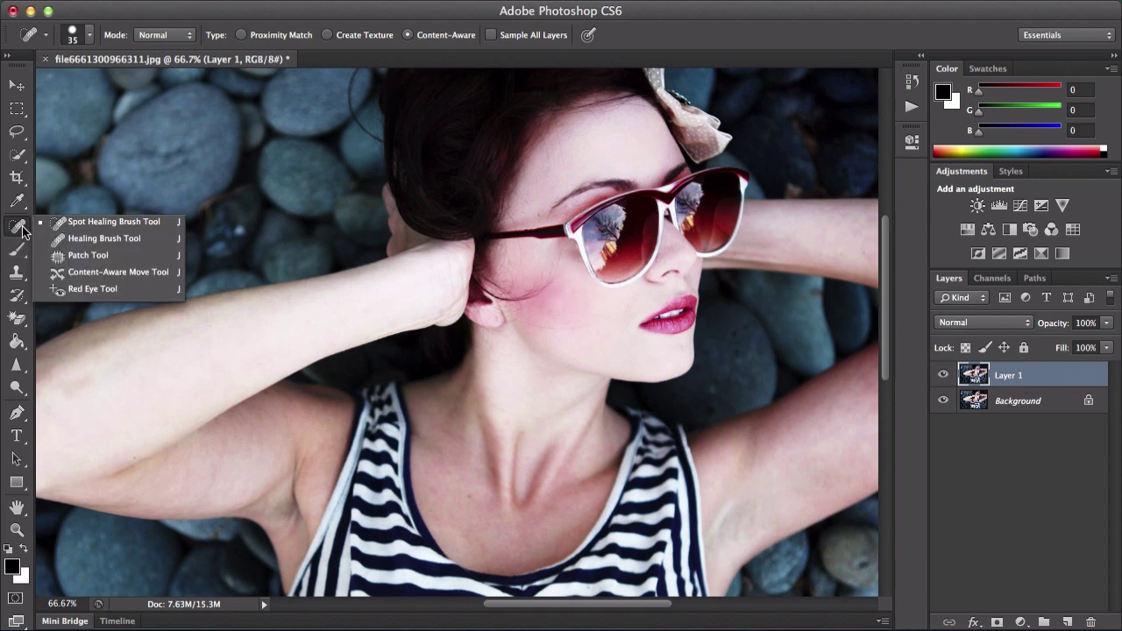
left_click(75, 228)
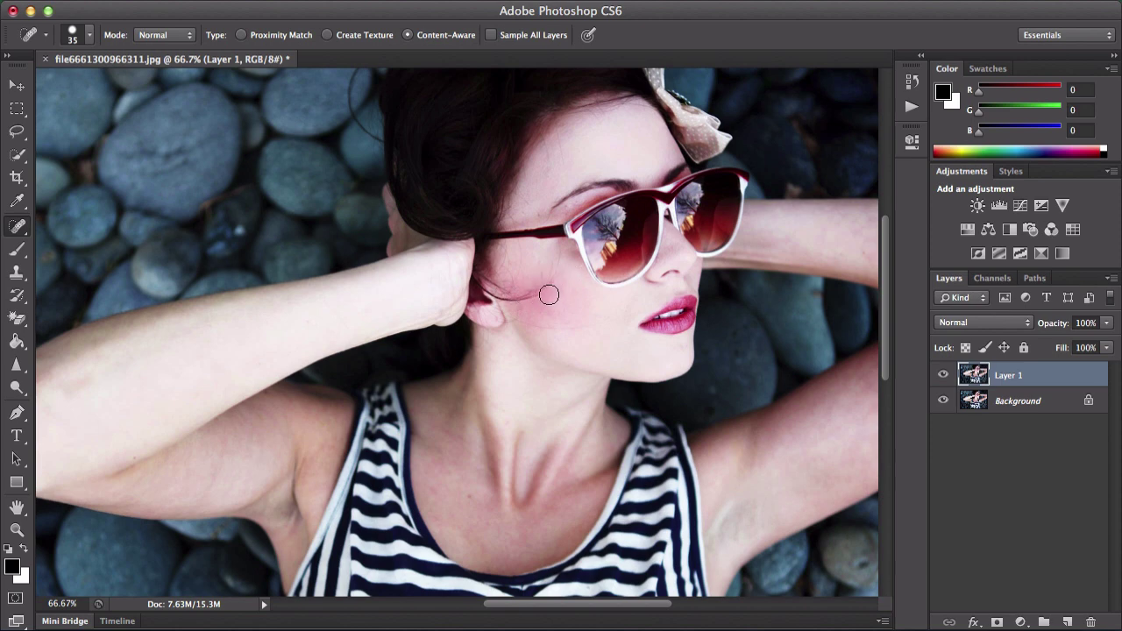
left_click_drag(552, 285, 507, 296)
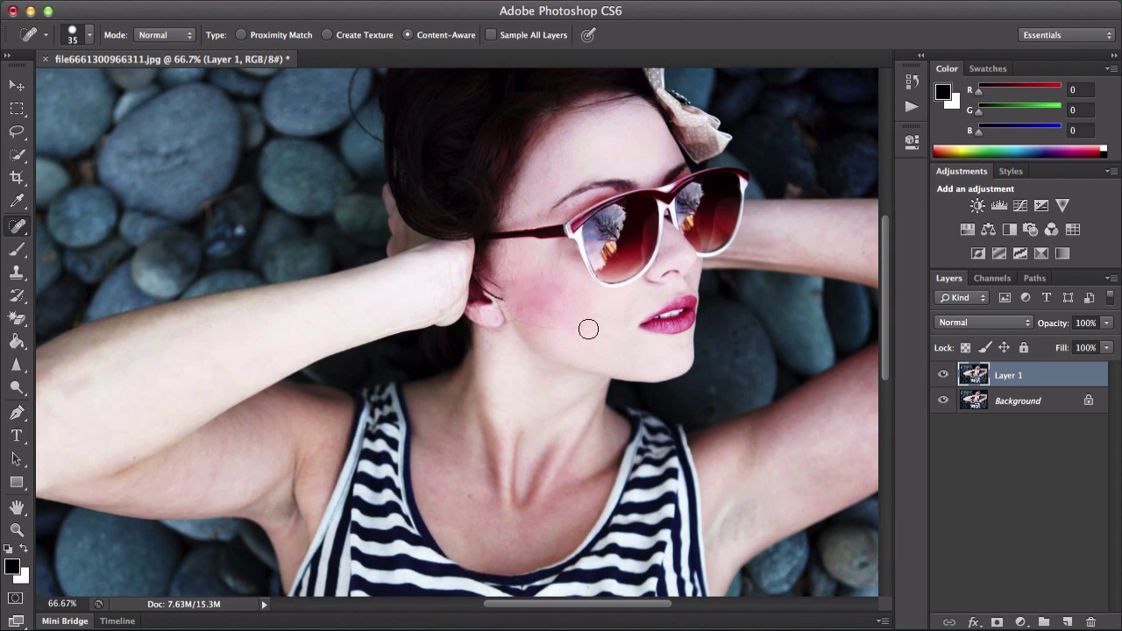
Zoom in on the cheek and heal a small blemish below the glasses rim.
key("ctrl+plus")
key("ctrl+plus")
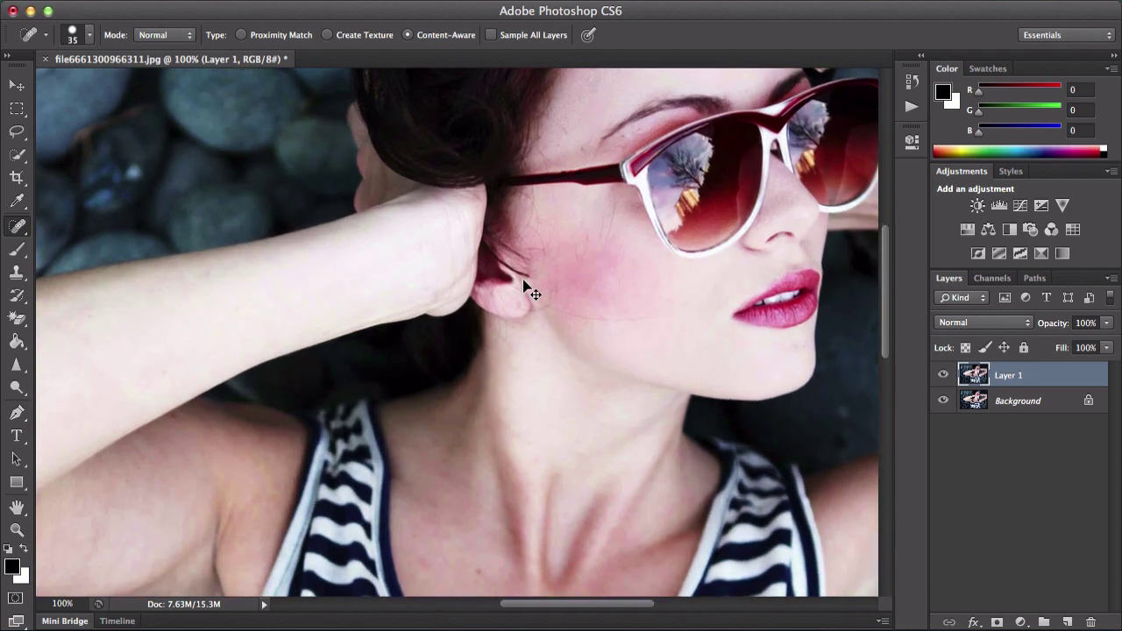
mouse_move(539, 280)
left_mouse_down()
mouse_move(504, 334)
mouse_move(513, 326)
mouse_move(513, 343)
mouse_move(532, 341)
mouse_move(525, 306)
left_mouse_up()
key("ctrl+minus")
left_click(538, 330)
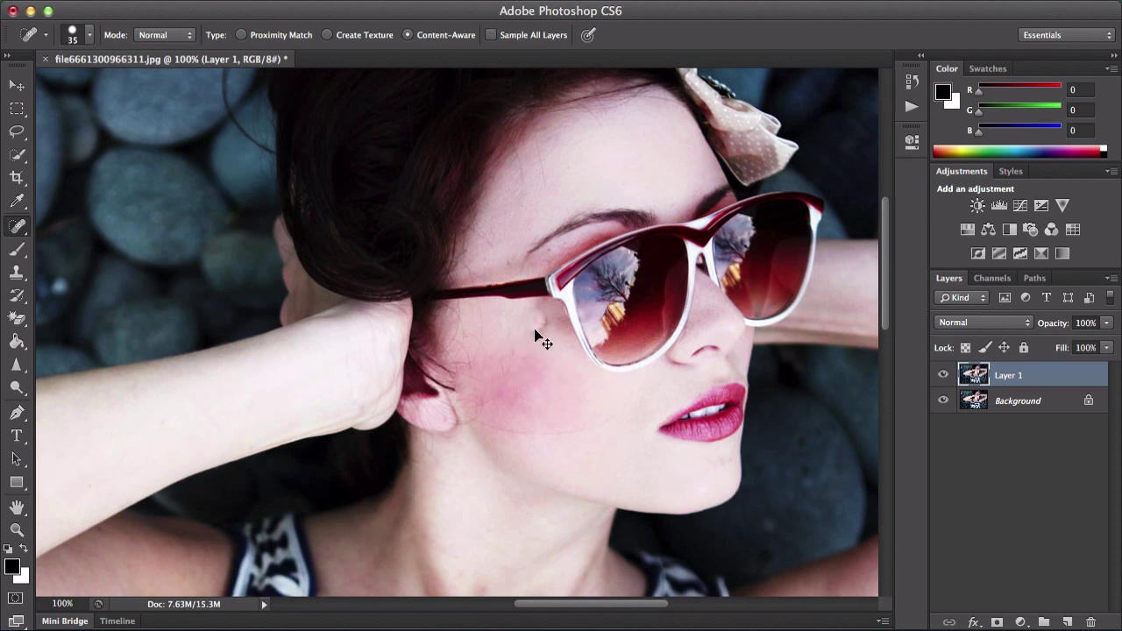
Shrink the healing brush to 11 px and heal the blemishes up the cheek.
right_click(492, 339)
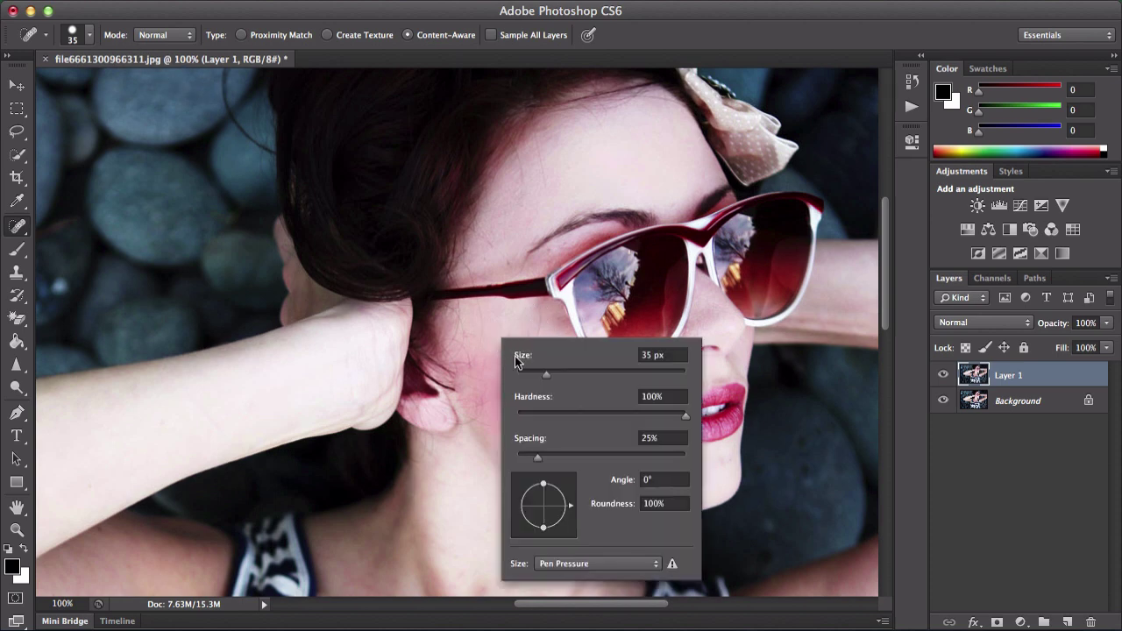
mouse_move(547, 376)
left_mouse_down()
mouse_move(576, 380)
mouse_move(564, 380)
left_mouse_up()
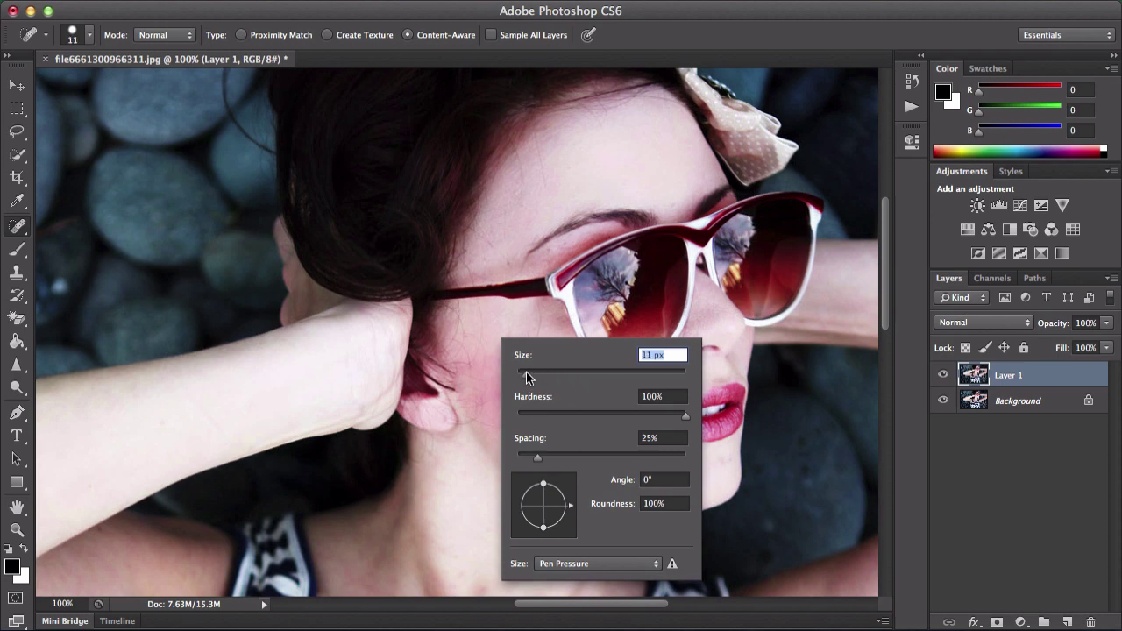
left_click(454, 314)
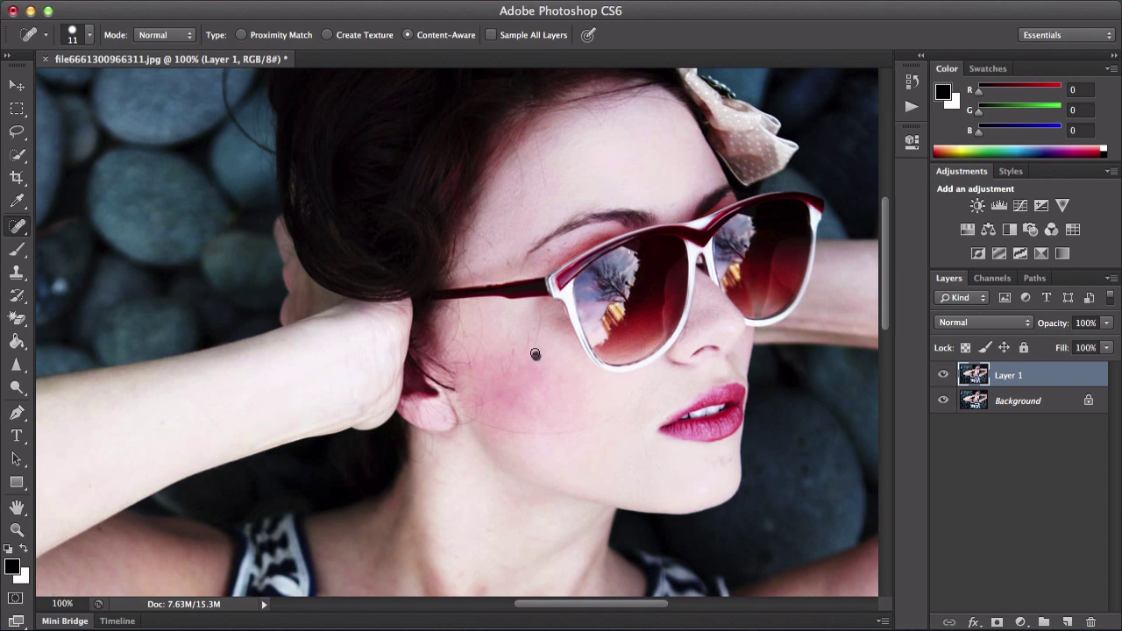
left_click_drag(536, 354, 537, 309)
key("z")
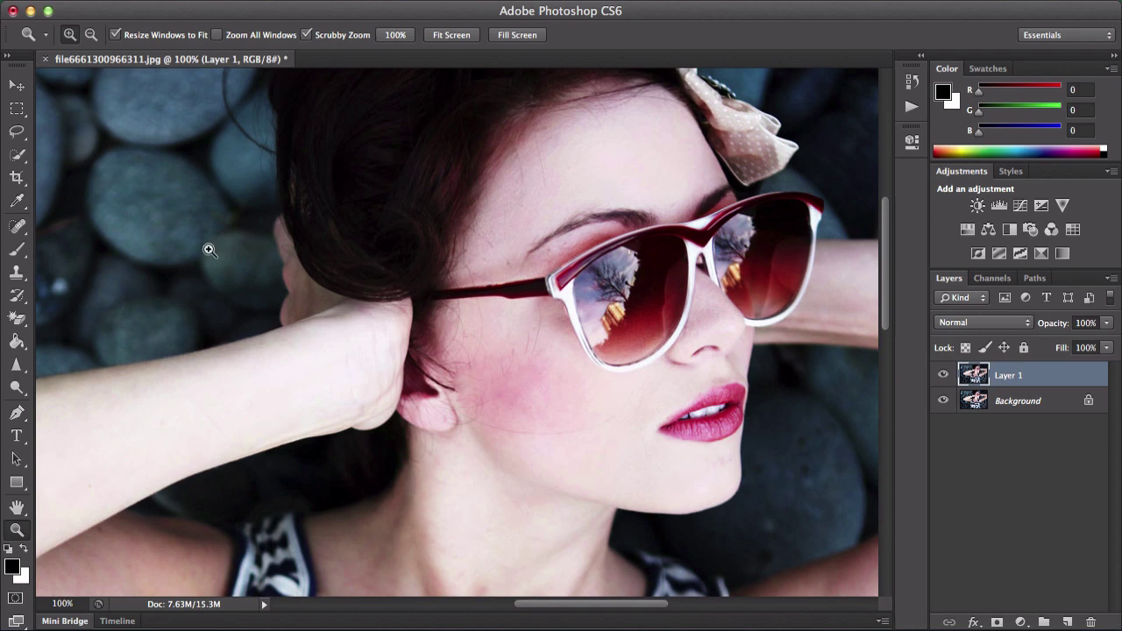
Switch to the Healing Brush Tool, dismiss the source warning, and sample clean cheek skin.
mouse_move(24, 228)
left_mouse_down()
mouse_move(123, 244)
mouse_move(150, 233)
mouse_move(109, 242)
left_mouse_up()
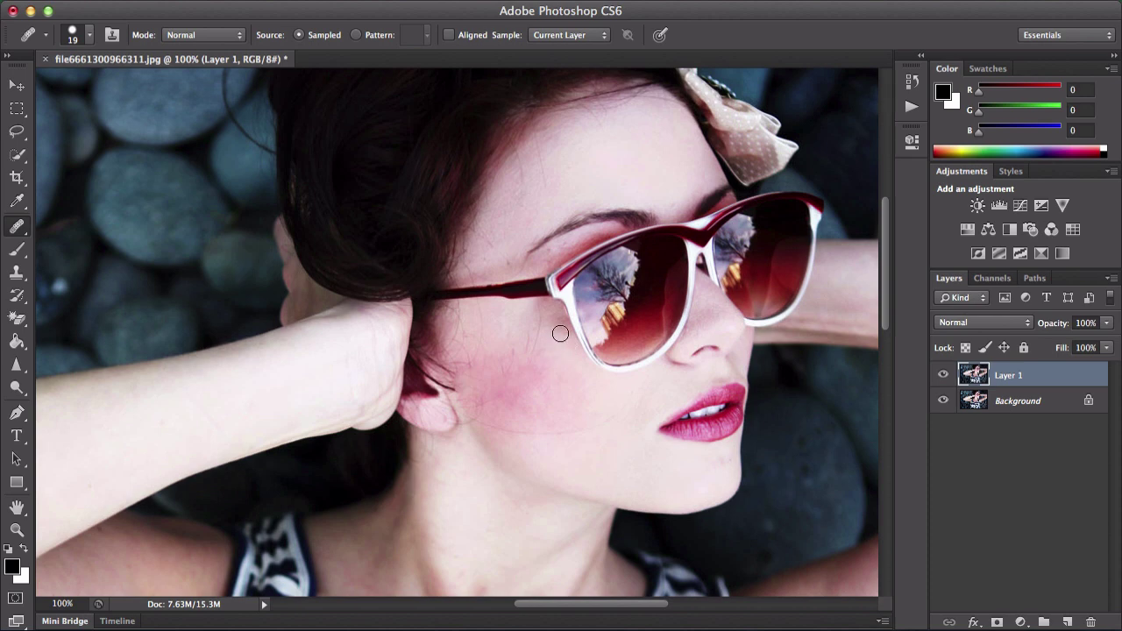
left_click(527, 352)
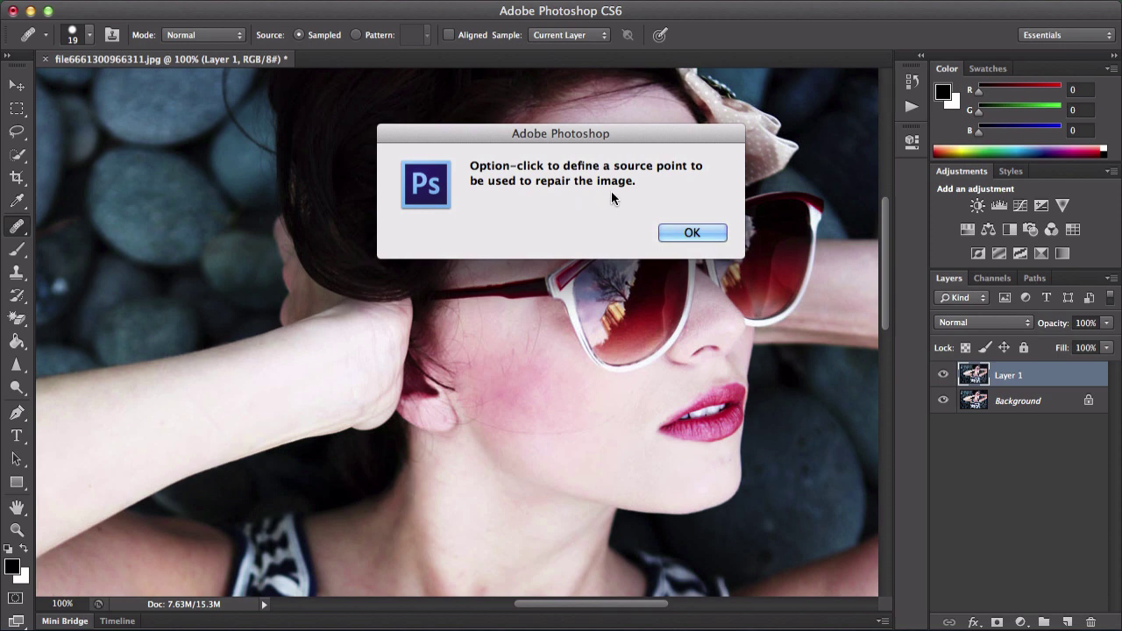
left_click(689, 233)
left_click(552, 351, "alt")
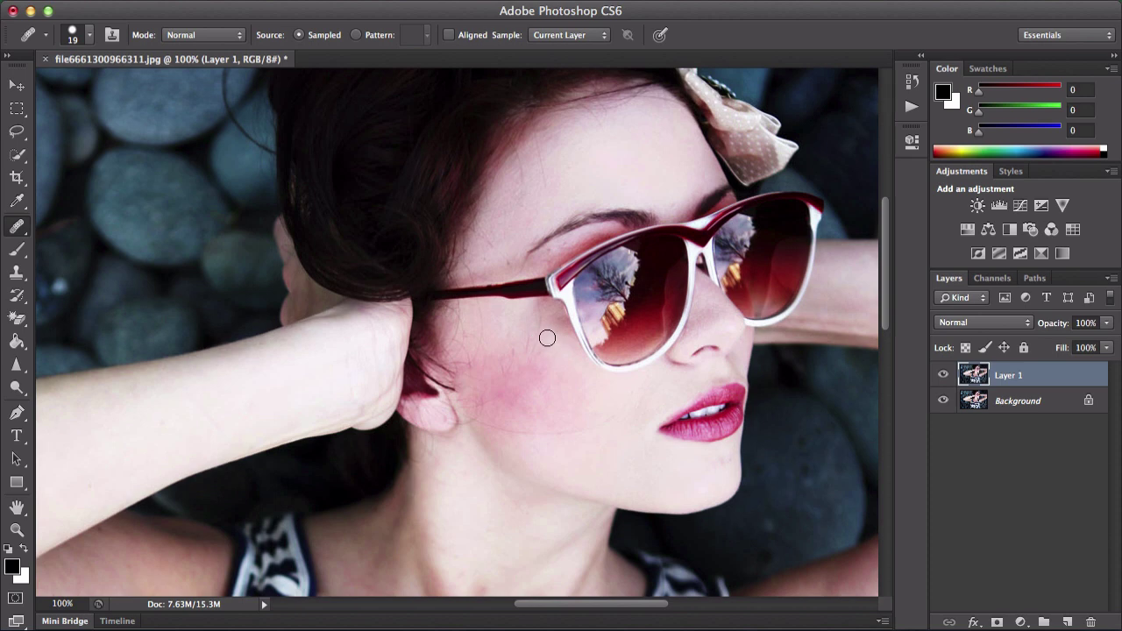
Paint the sampled skin over the cheek beside the glasses' temple arm.
left_click_drag(535, 331, 537, 308)
key("super+plus")
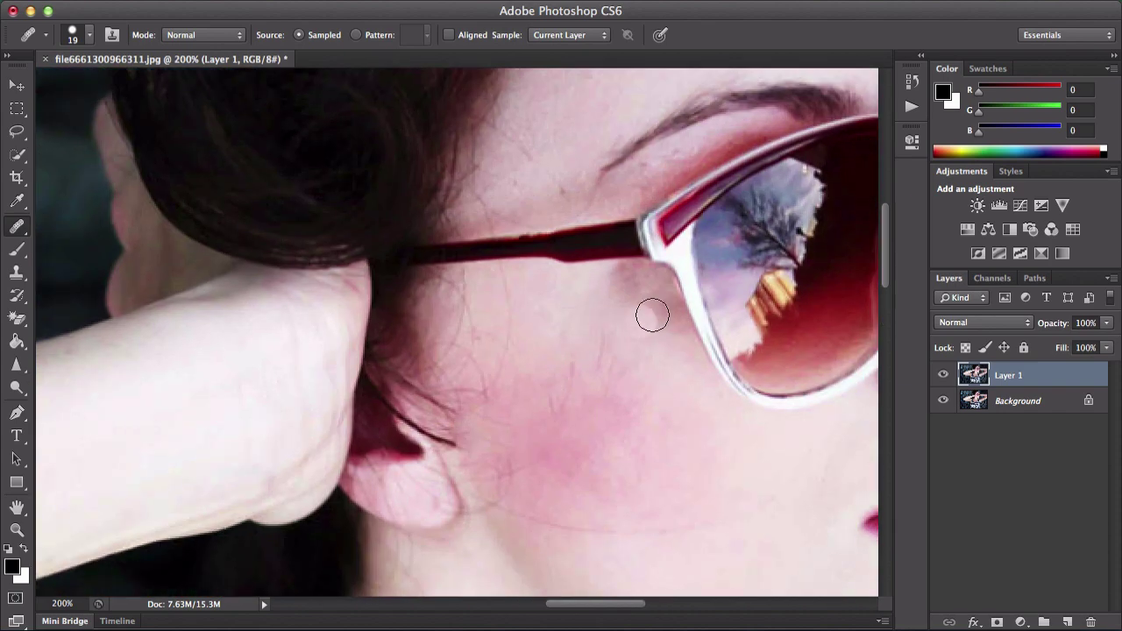
key("super+minus")
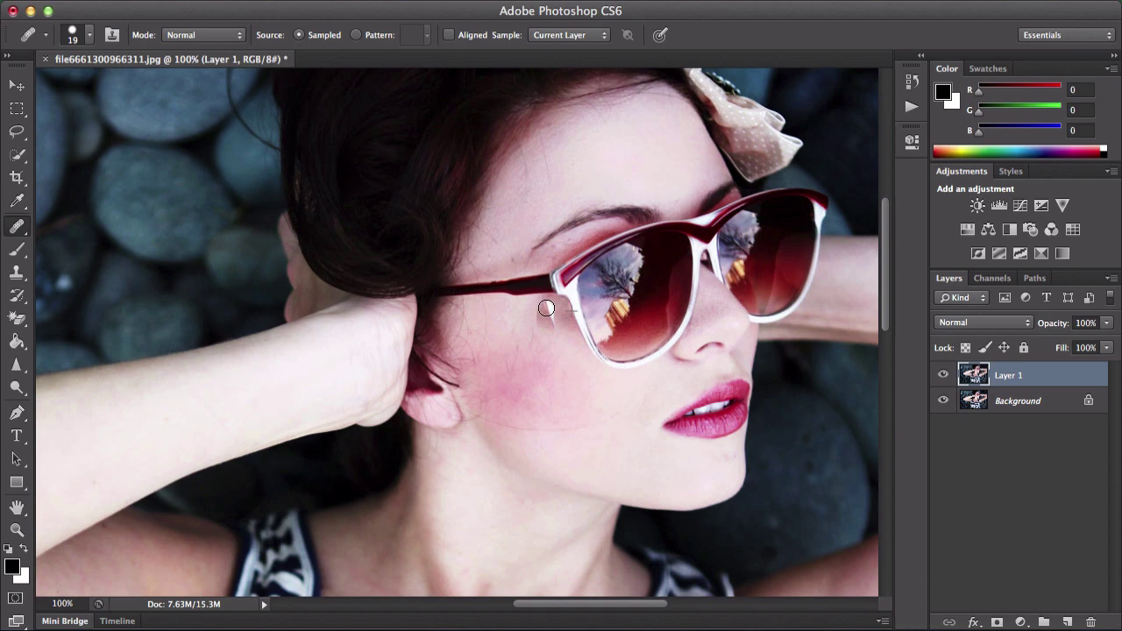
left_click_drag(547, 302, 550, 268)
Select the Patch Tool and frame the face in the view.
left_click(17, 226)
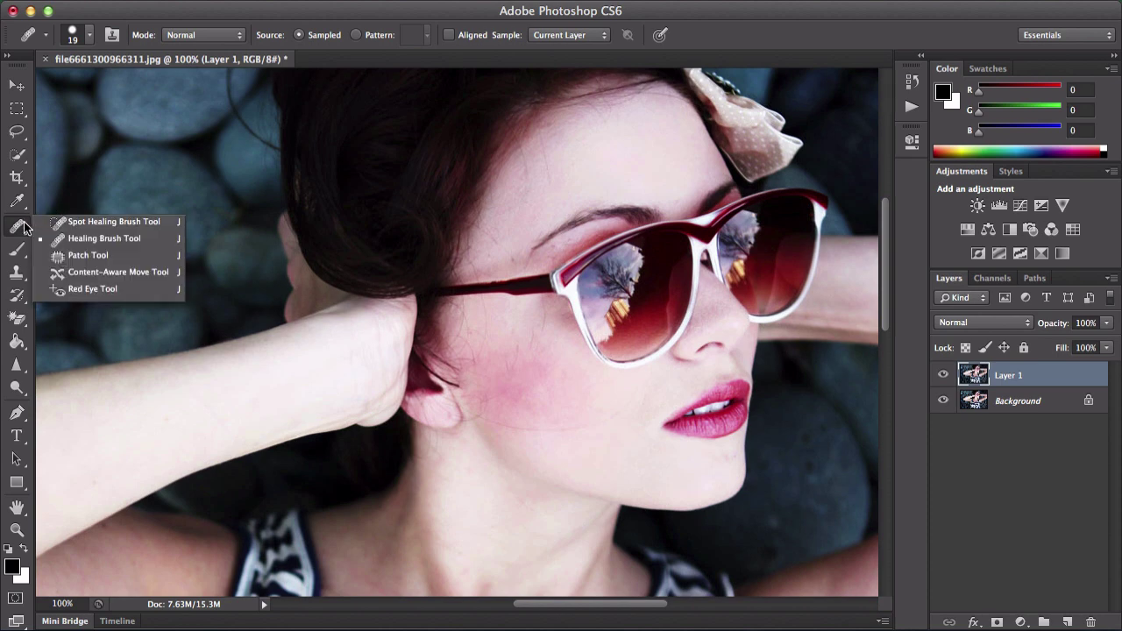
left_click(128, 256)
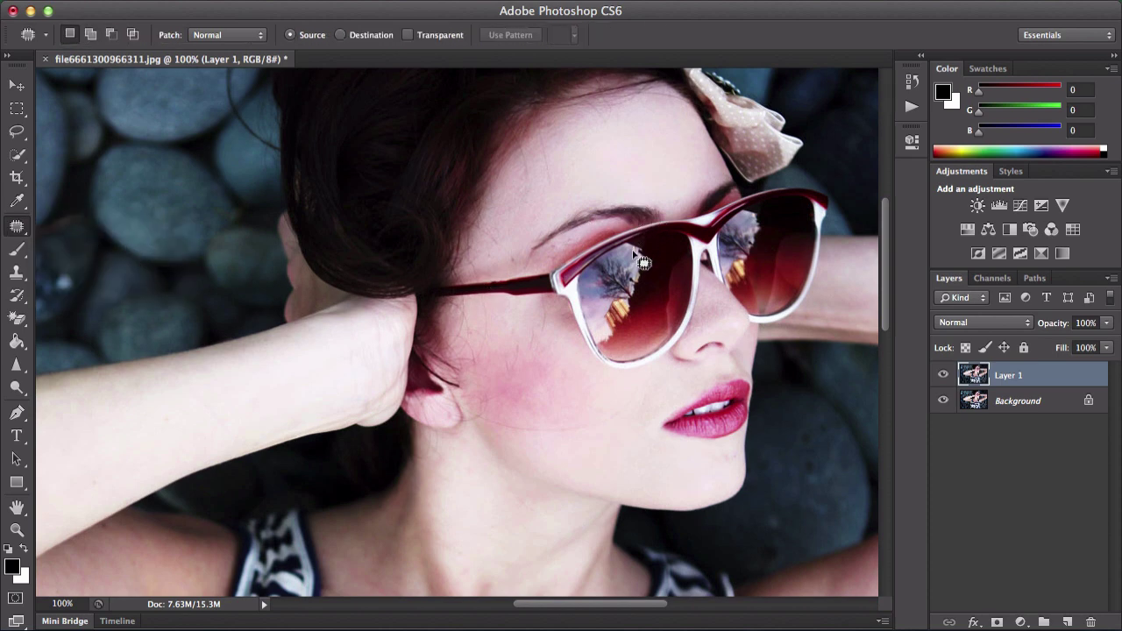
left_click_drag(621, 282, 509, 282)
key("super+minus")
scroll(590, 235, "up", 1)
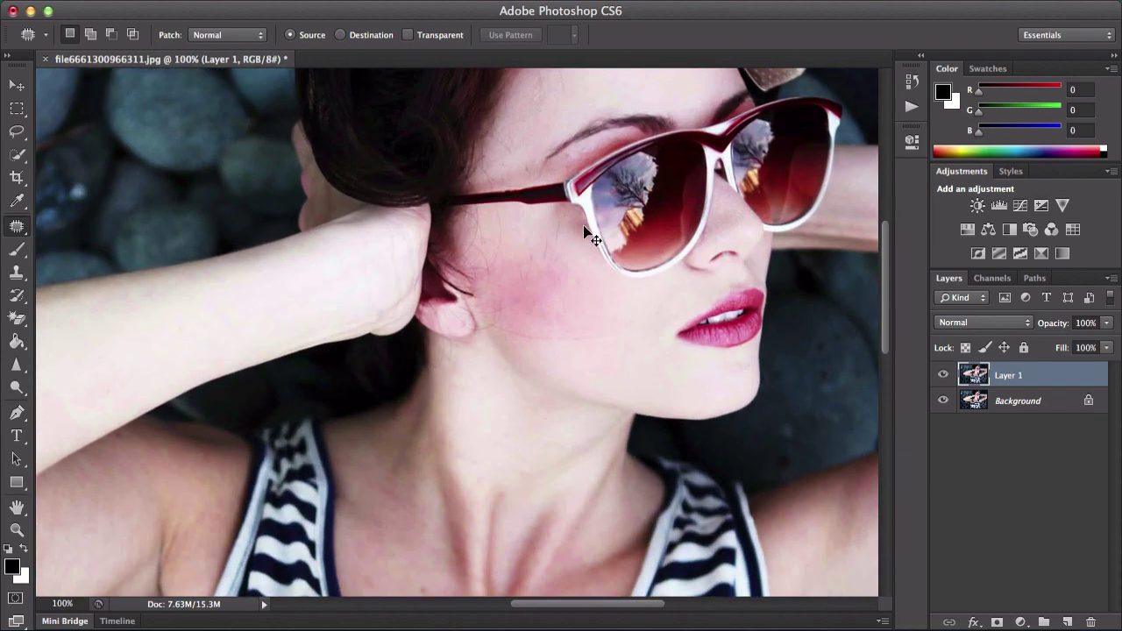
left_click_drag(591, 230, 471, 299)
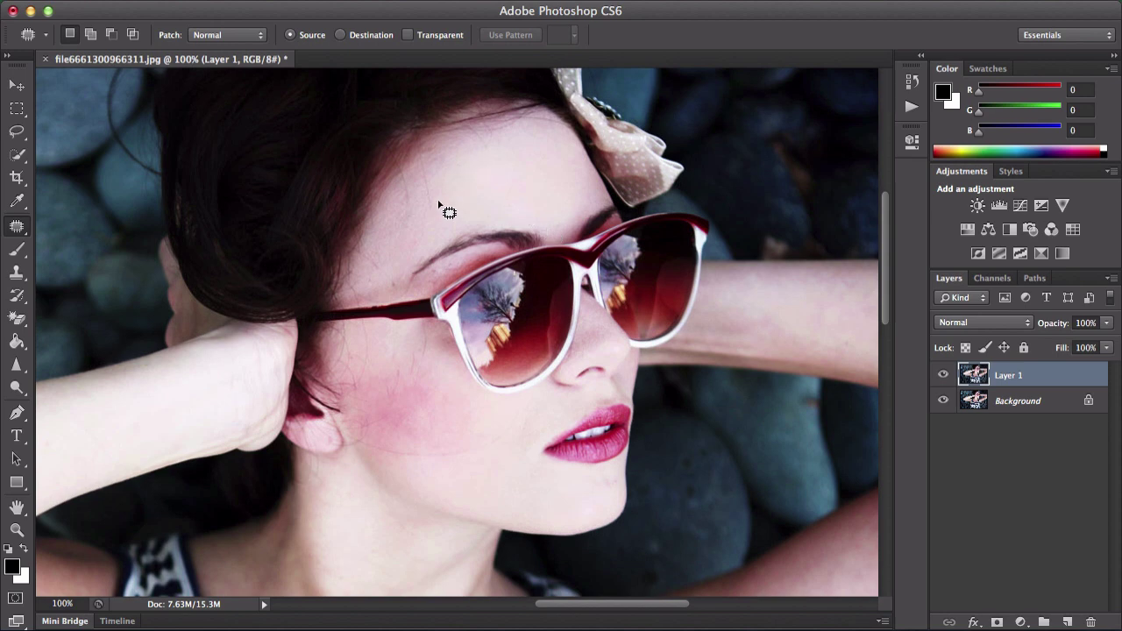
Lasso a trial forehead area, deselect it, and choose the Content-Aware Move Tool.
mouse_move(451, 190)
left_mouse_down()
mouse_move(434, 158)
mouse_move(414, 155)
mouse_move(402, 175)
mouse_move(407, 201)
mouse_move(442, 193)
mouse_move(448, 181)
mouse_move(425, 176)
mouse_move(468, 159)
left_mouse_up()
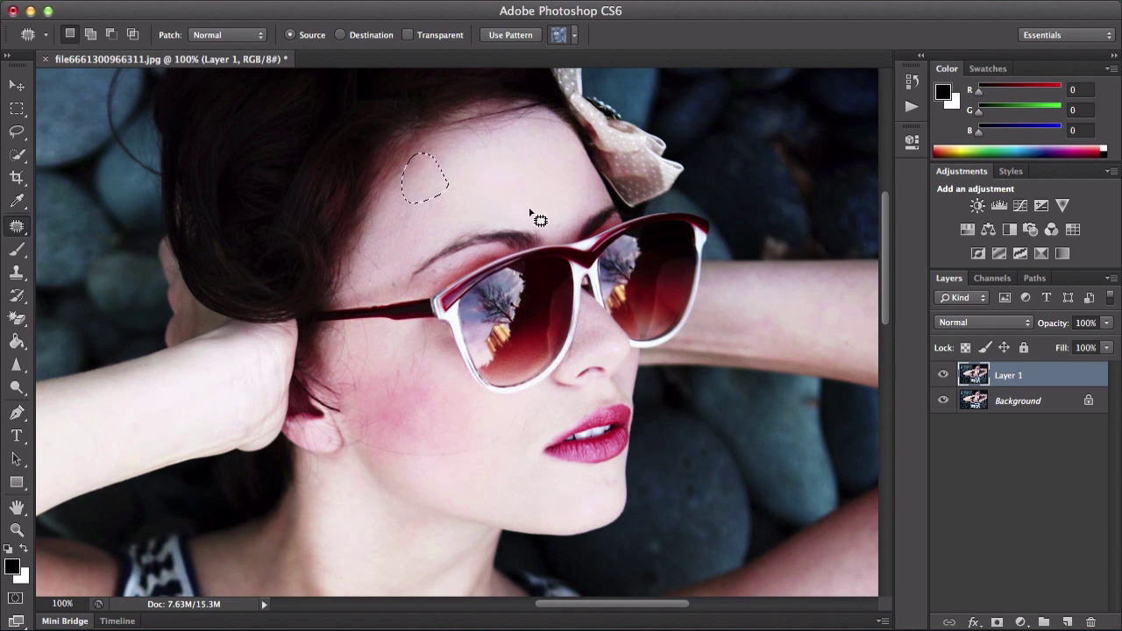
key("ctrl+d")
key("super+minus")
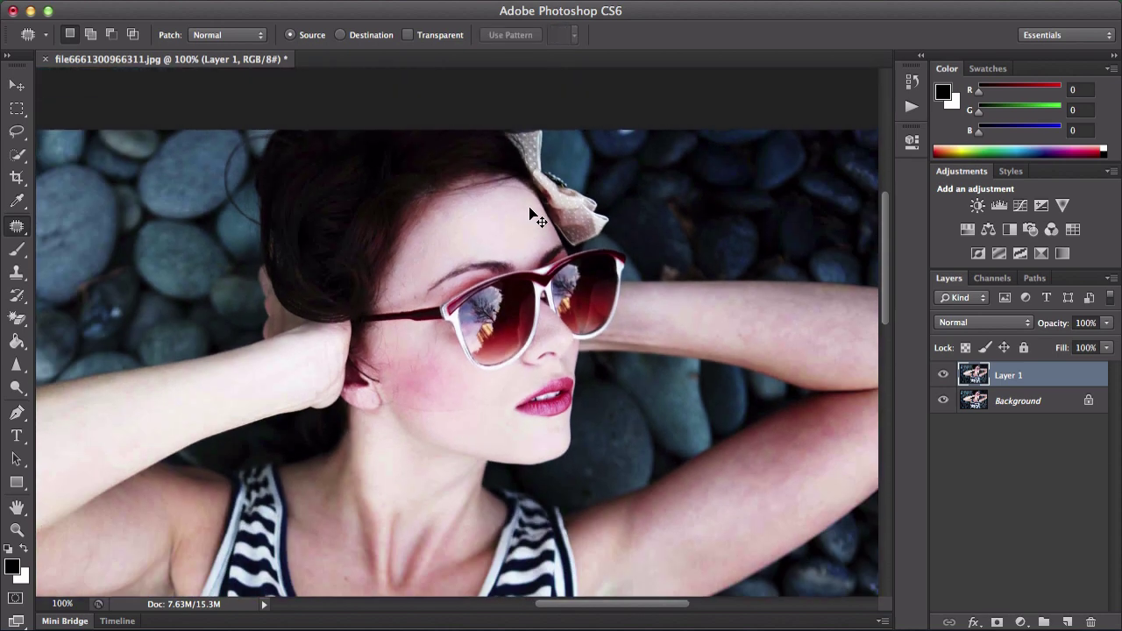
right_click(19, 231)
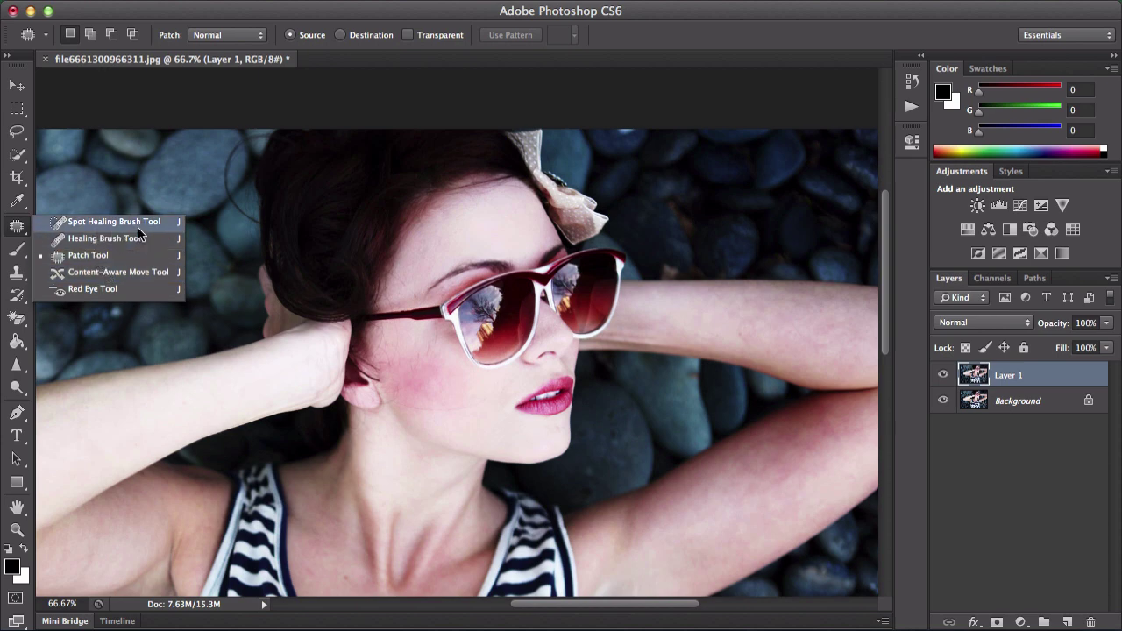
left_click(106, 275)
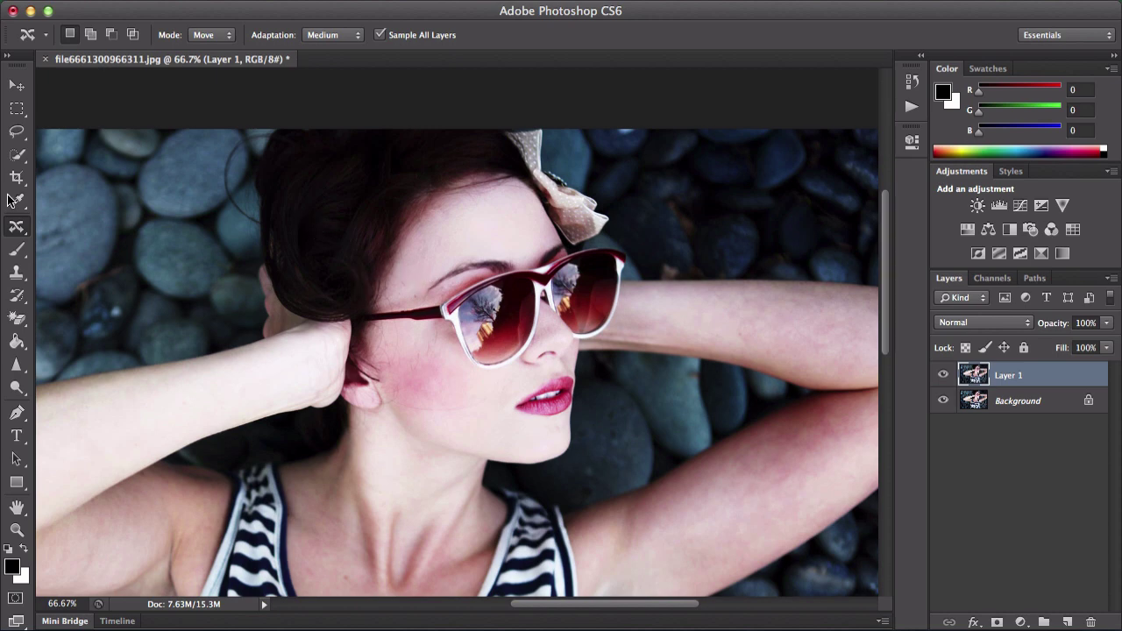
Outline the eyebrow with the Content-Aware Move Tool and move it lower.
right_click(16, 227)
left_click(120, 275)
left_click_drag(449, 279, 451, 281)
left_click(467, 229)
mouse_move(514, 255)
left_mouse_down()
mouse_move(454, 264)
mouse_move(424, 291)
mouse_move(507, 276)
mouse_move(517, 262)
mouse_move(511, 250)
mouse_move(485, 246)
left_mouse_up()
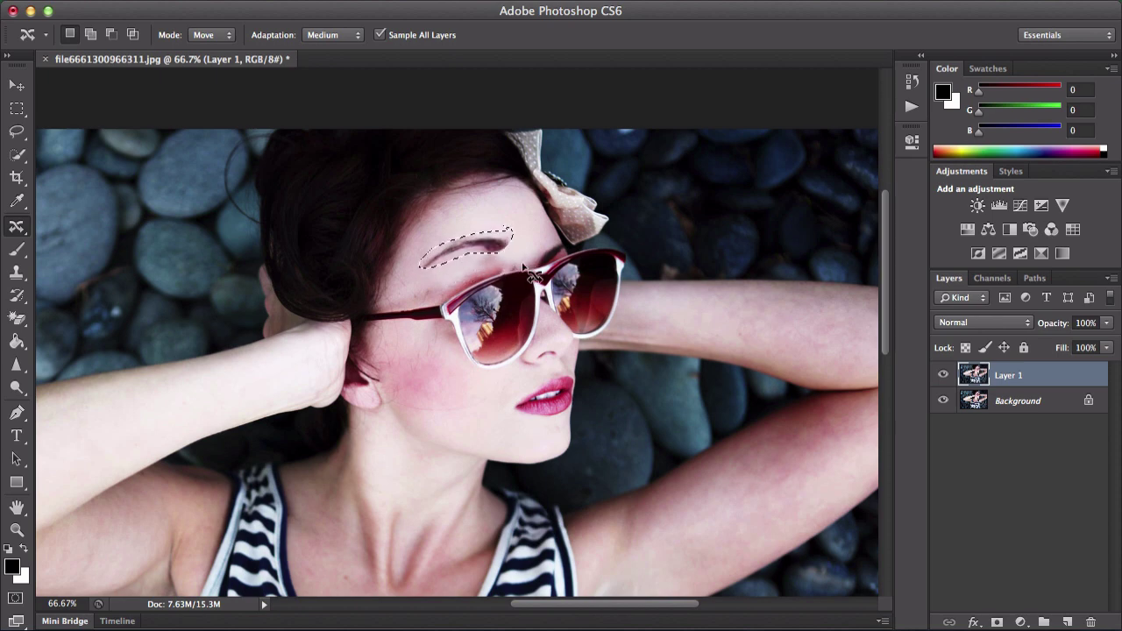
Undo the eyebrow move, deselect, and choose the Red Eye Tool.
key("ctrl+z")
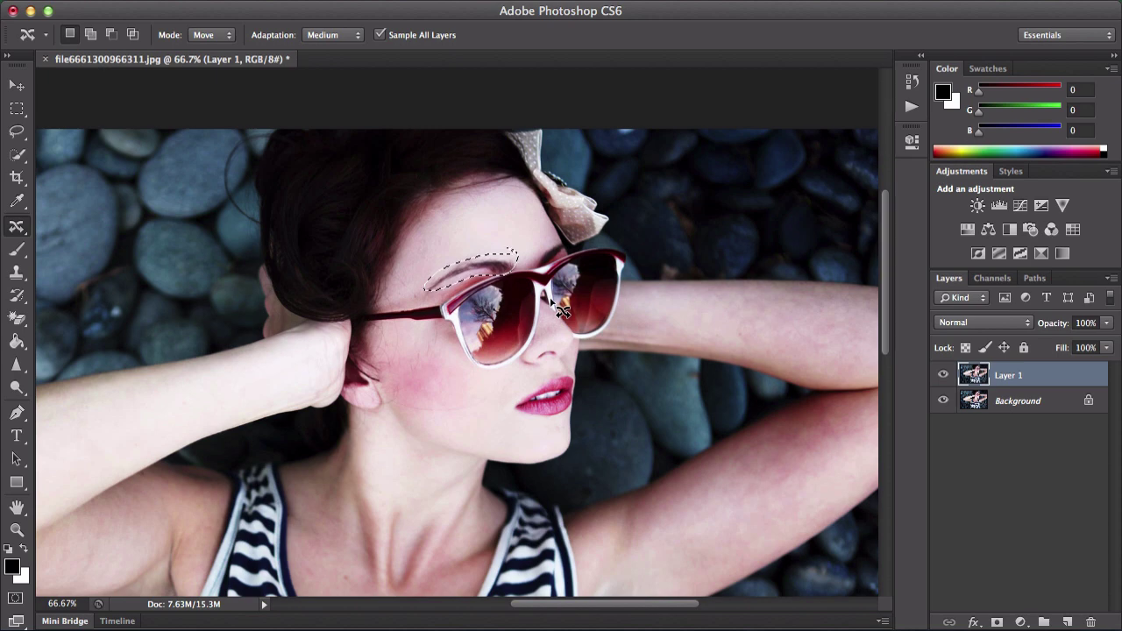
left_click(554, 302)
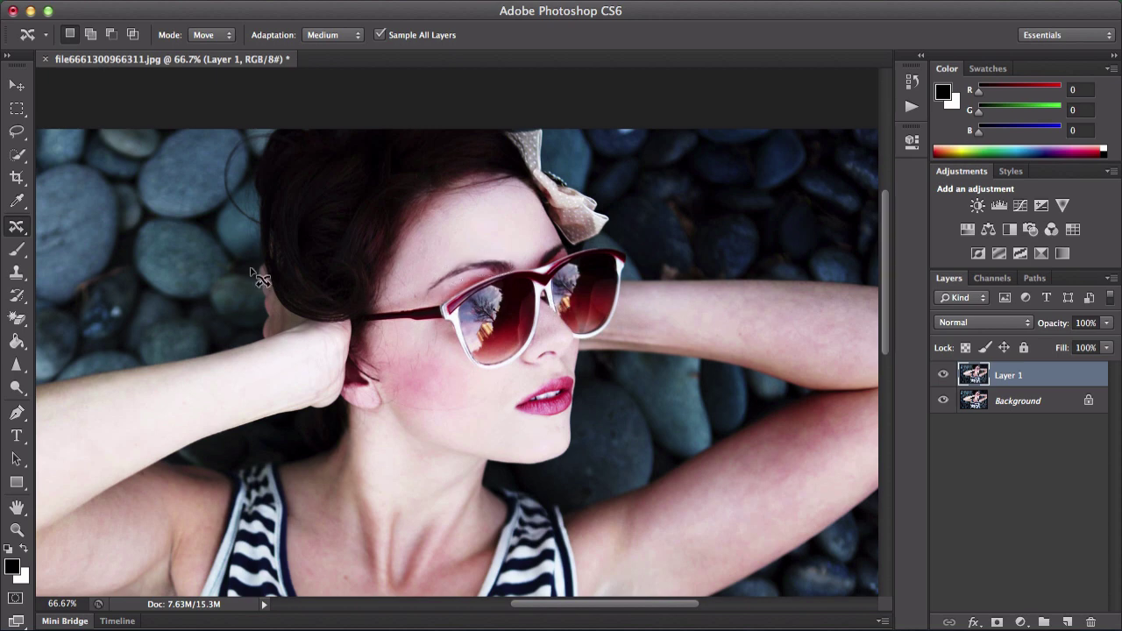
right_click(16, 226)
left_click(92, 291)
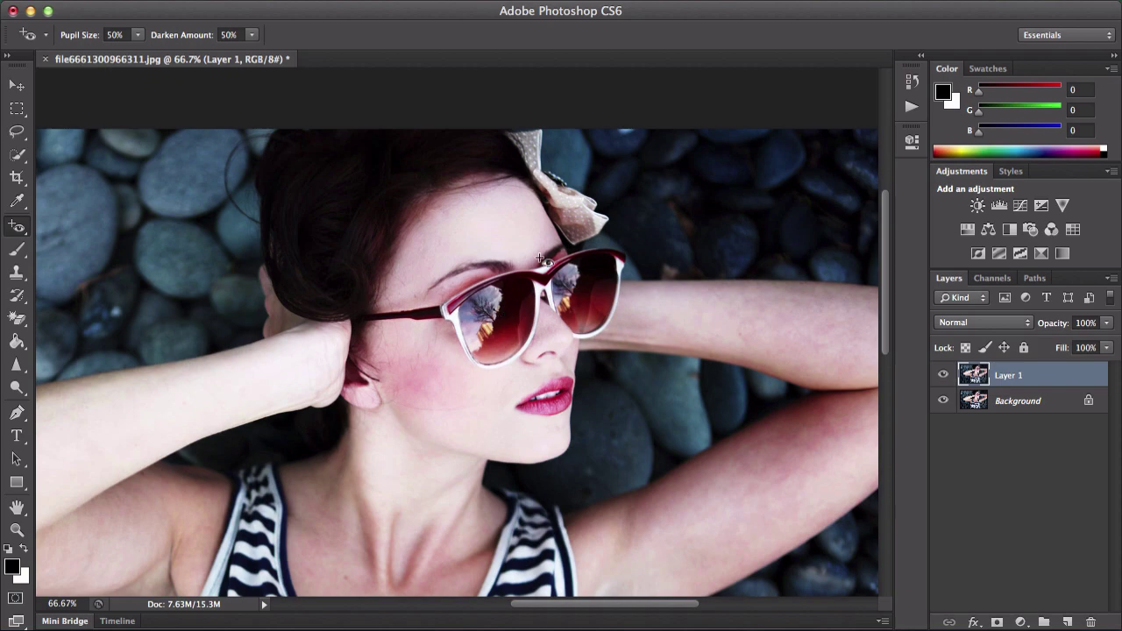
Open pimples.jpg from the file browser.
left_click(145, 0)
key("super+o")
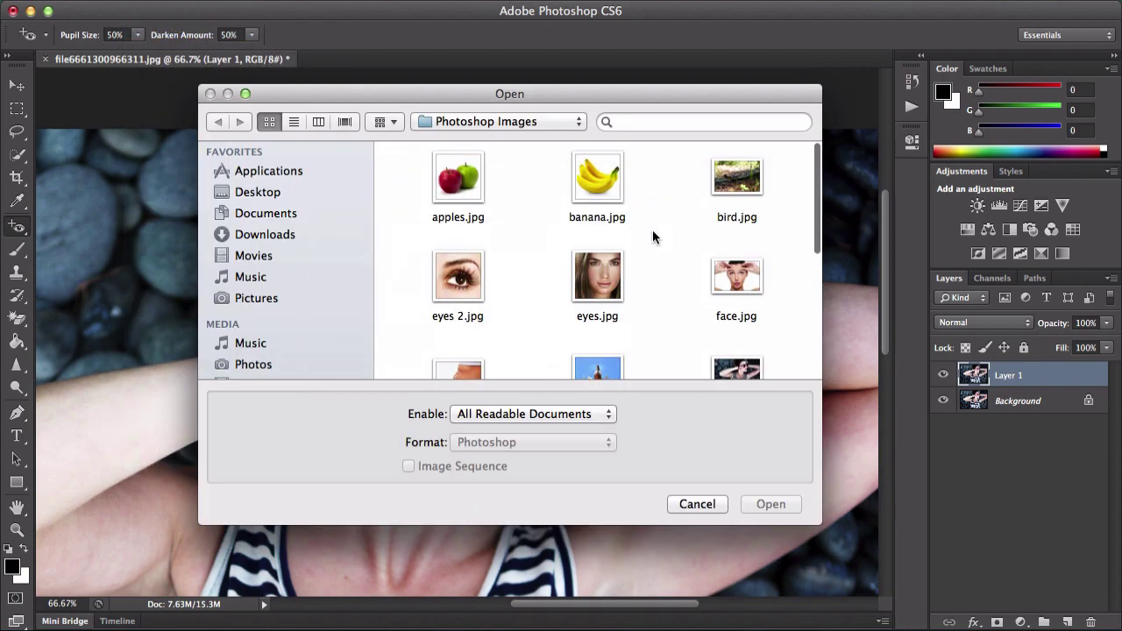
scroll(652, 285, "down", 5)
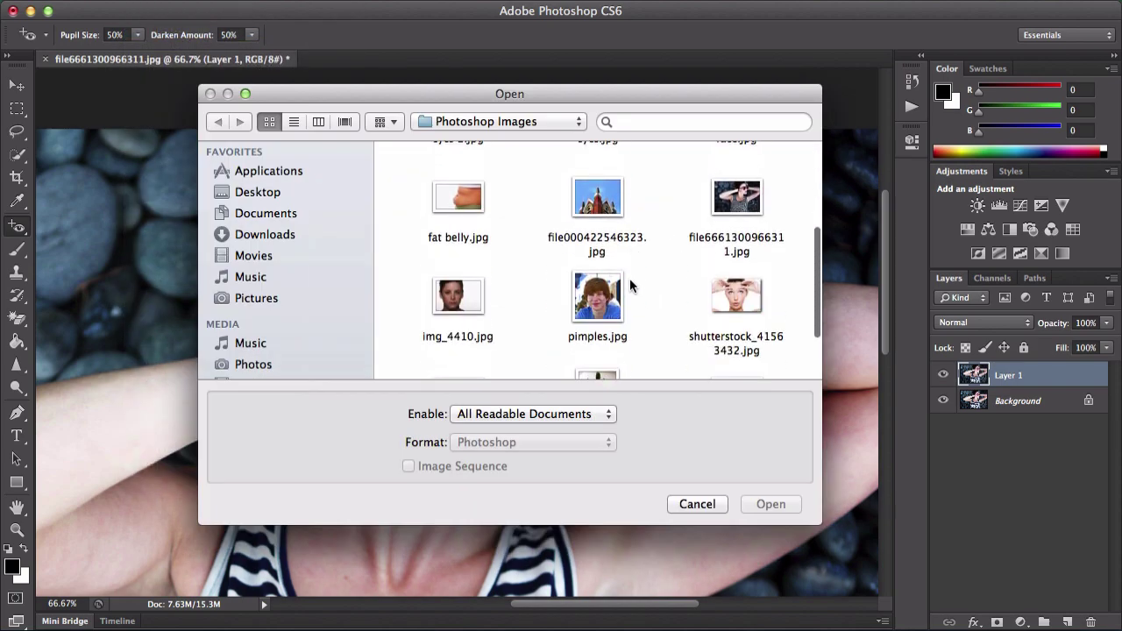
left_click(595, 239)
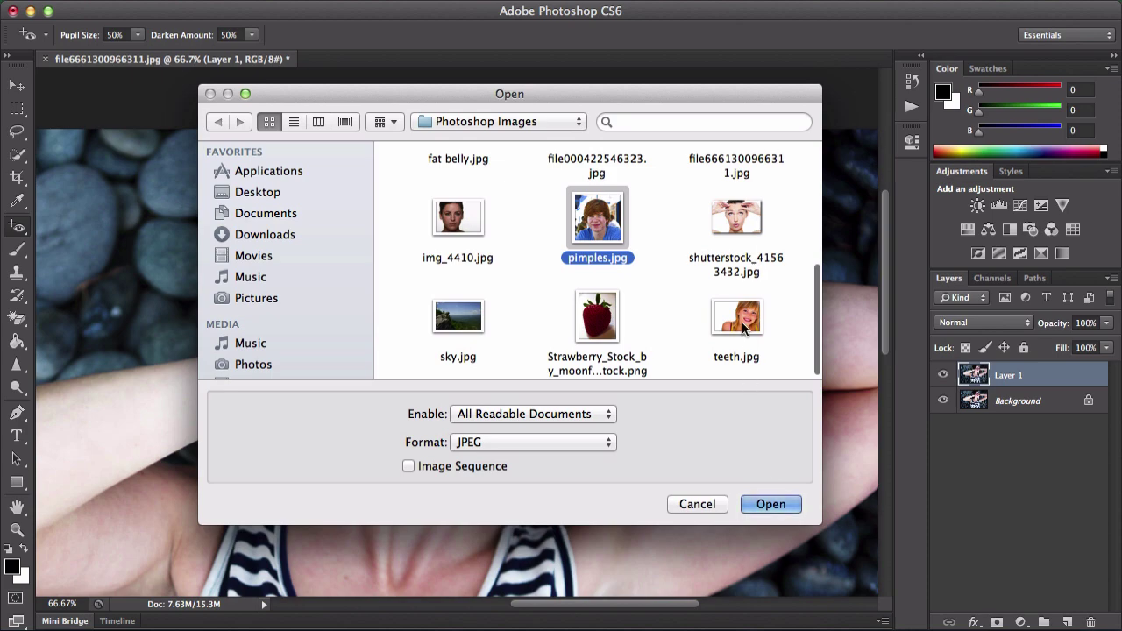
left_click(741, 320)
left_click(614, 226)
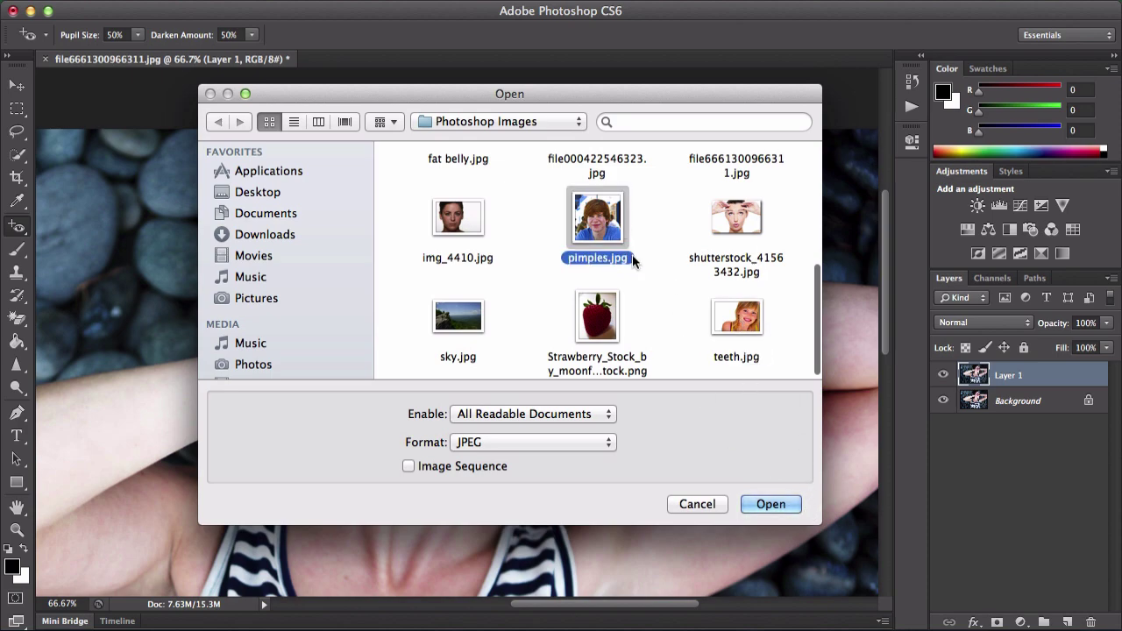
left_click(772, 504)
scroll(504, 342, "up", 2)
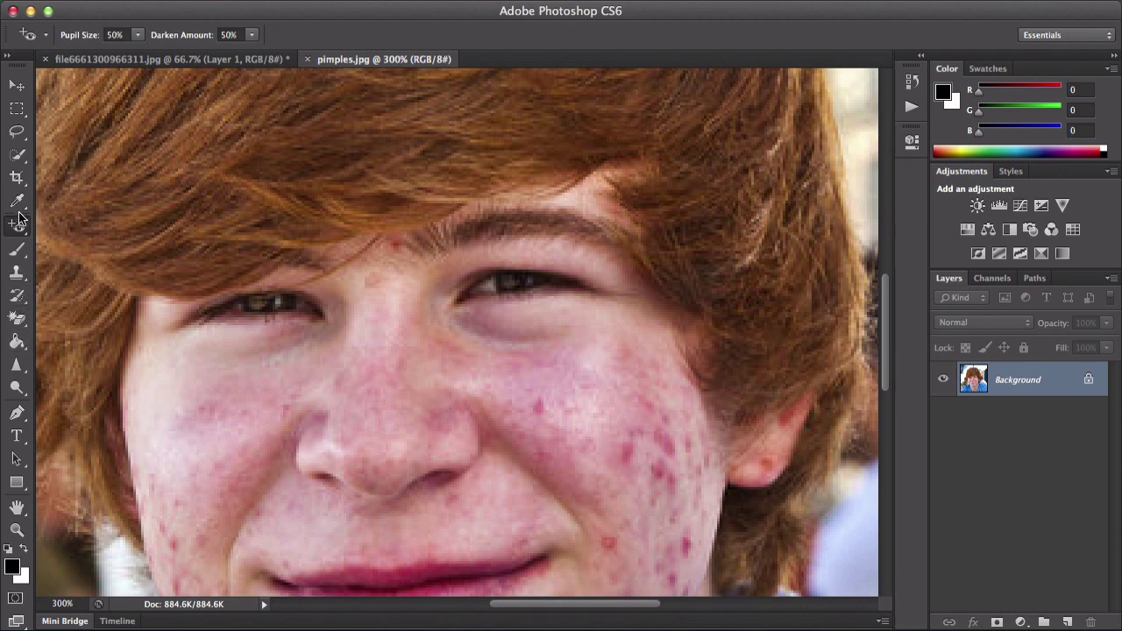
Pick the Brush Tool with a small tip and undo a trial black dab on the pupil.
left_click(18, 248)
left_click(52, 249)
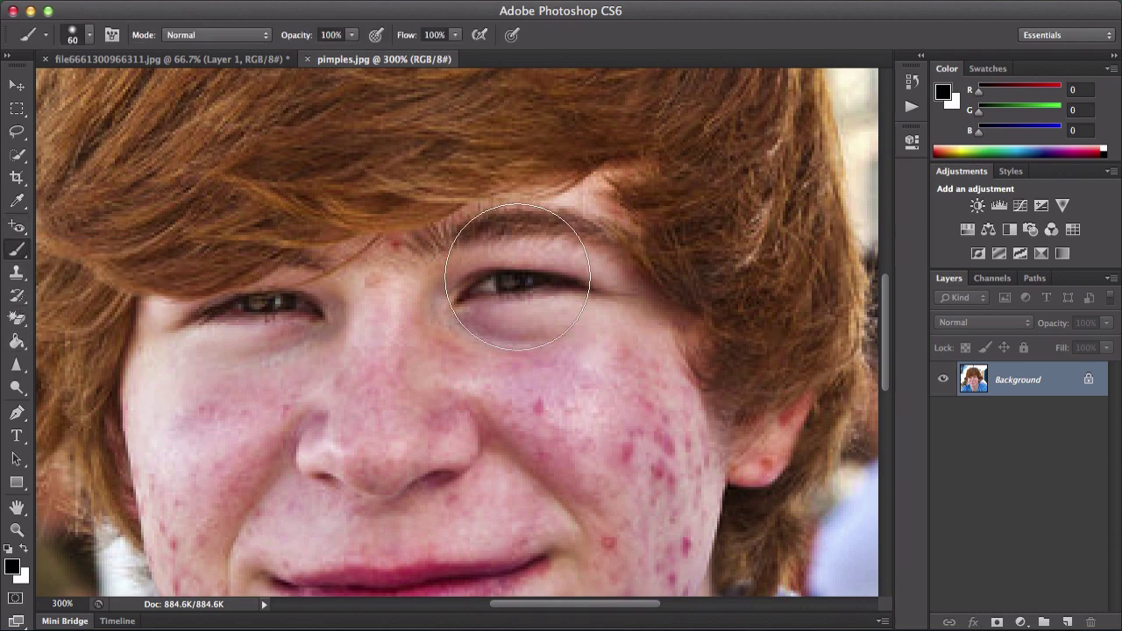
key("bracketleft")
key("bracketleft")
key("bracketleft")
key("bracketleft")
key("bracketleft")
key("bracketleft")
key("bracketleft")
key("bracketleft")
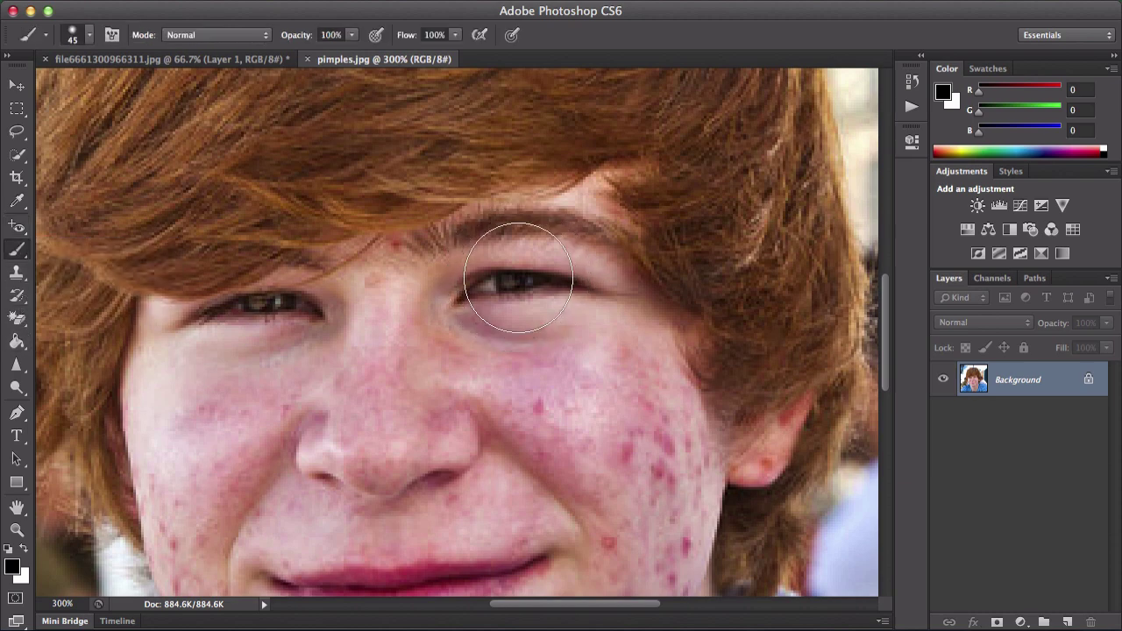
key("bracketleft")
key("bracketleft")
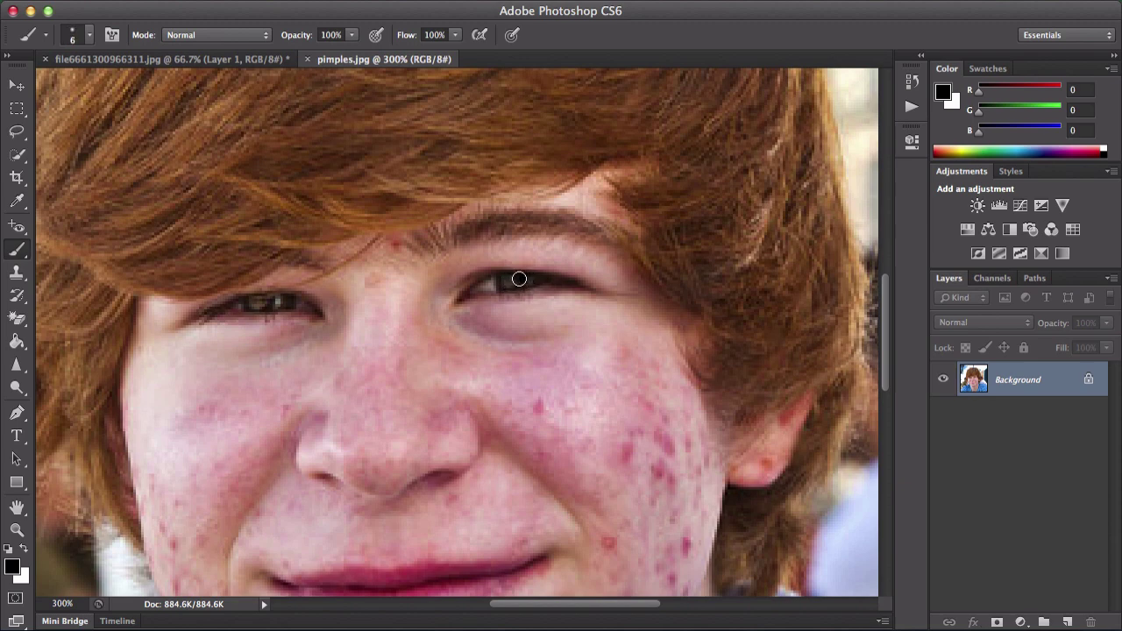
left_click(519, 279)
key("super+z")
Set the foreground colour to ff0000 and paint red over both pupils.
left_click(13, 567)
type("ff0000")
left_click(734, 140)
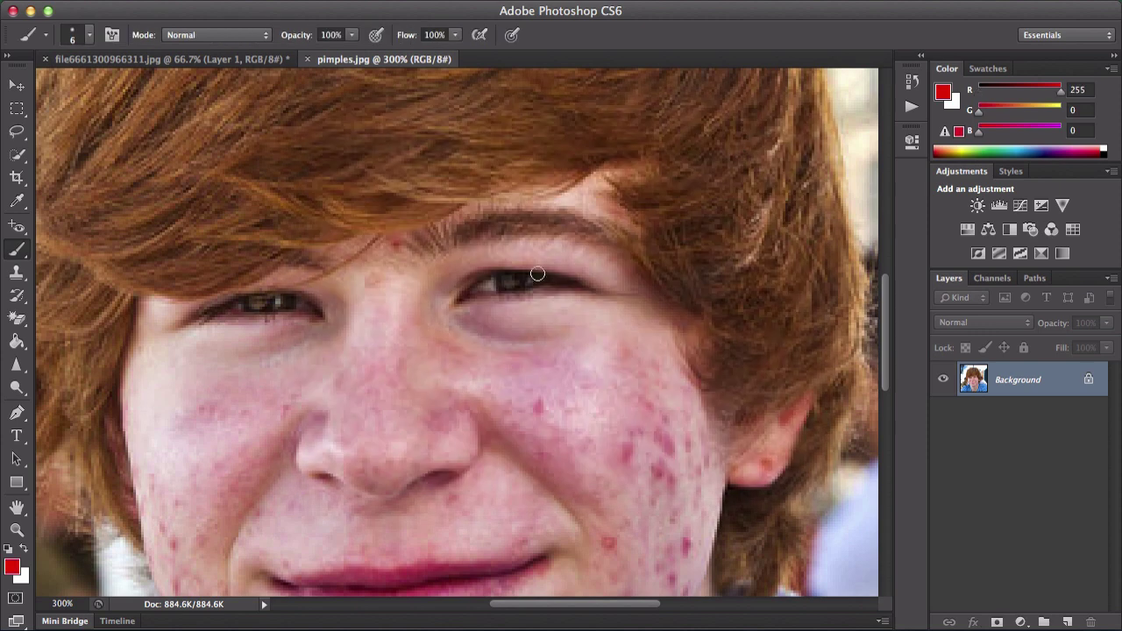
left_click(515, 280)
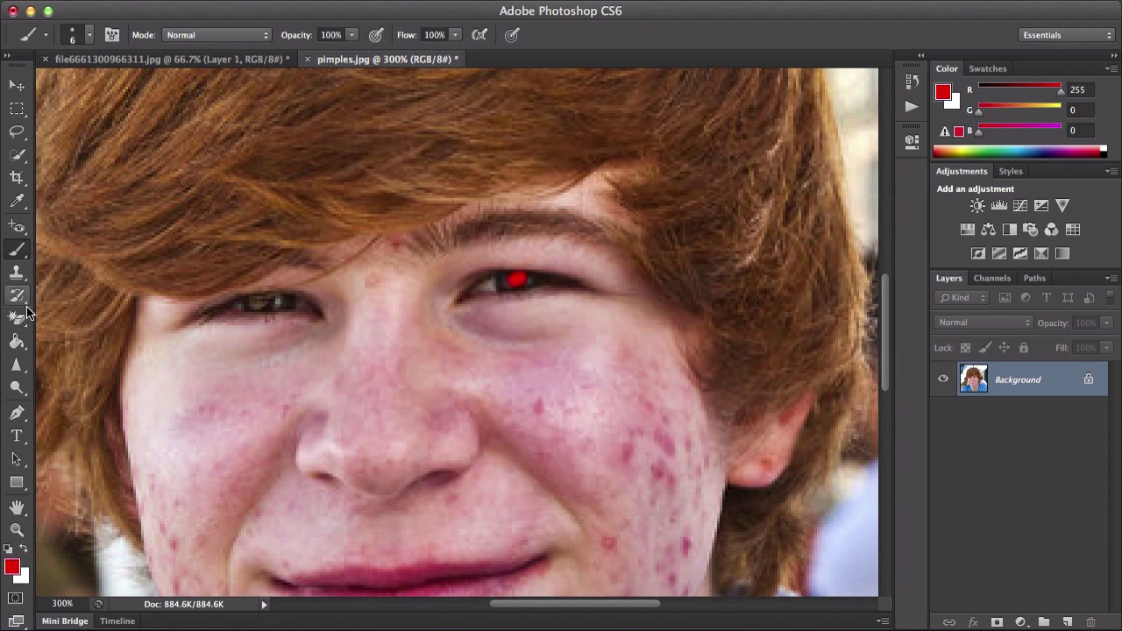
left_click(272, 303)
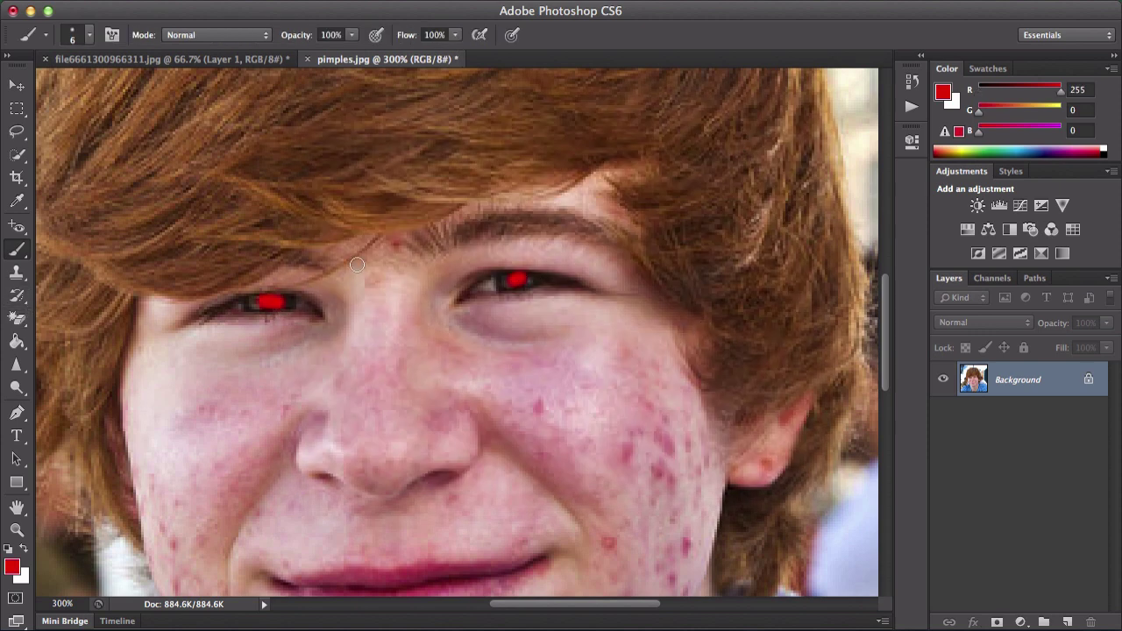
Remove the red from both pupils with the Red Eye Tool.
left_click(18, 226)
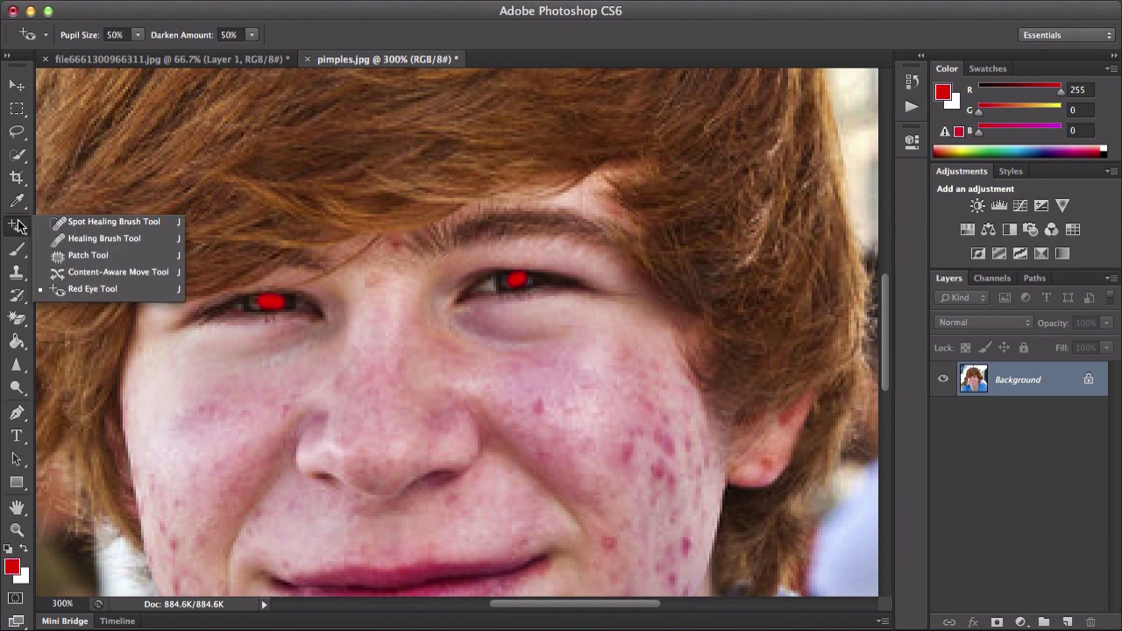
left_click(107, 288)
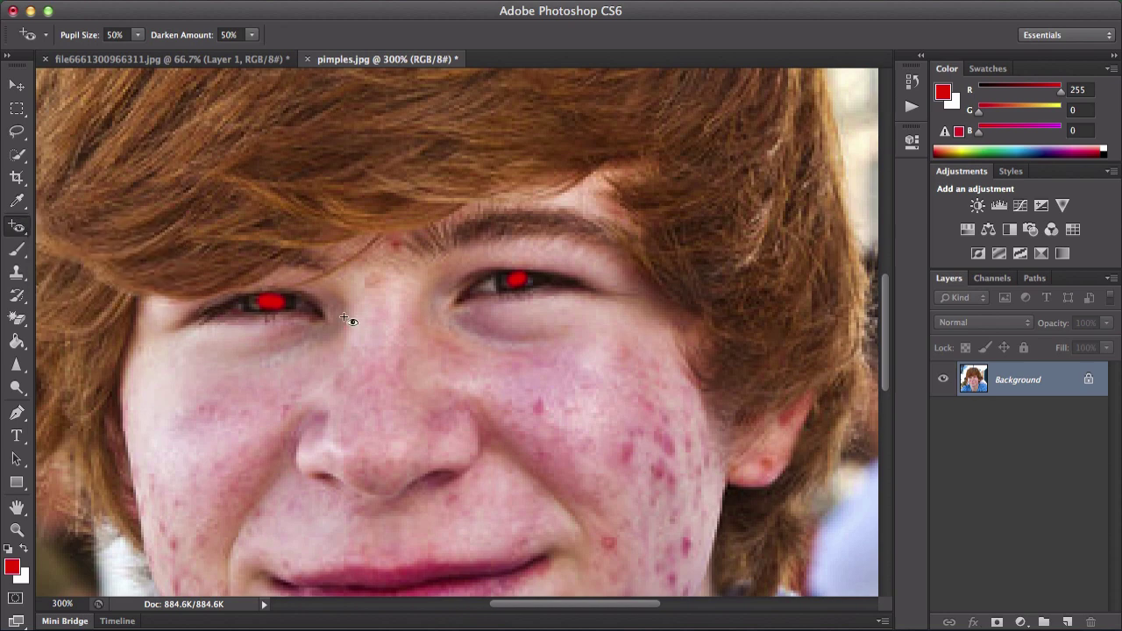
left_click(518, 280)
left_click(270, 314)
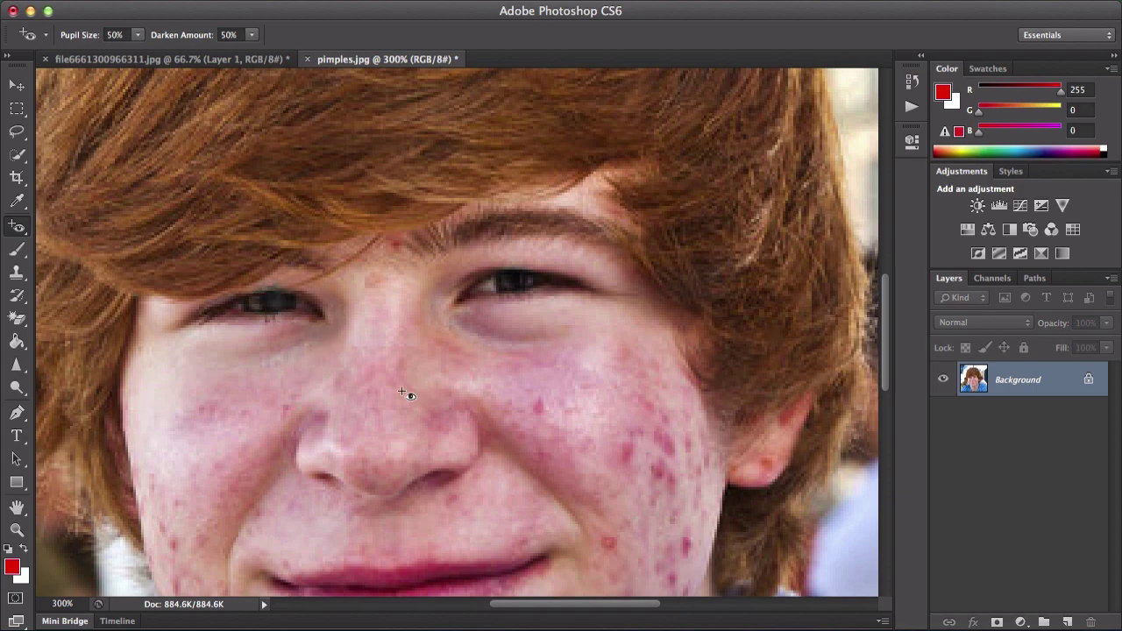
key("super+minus")
key("super+minus")
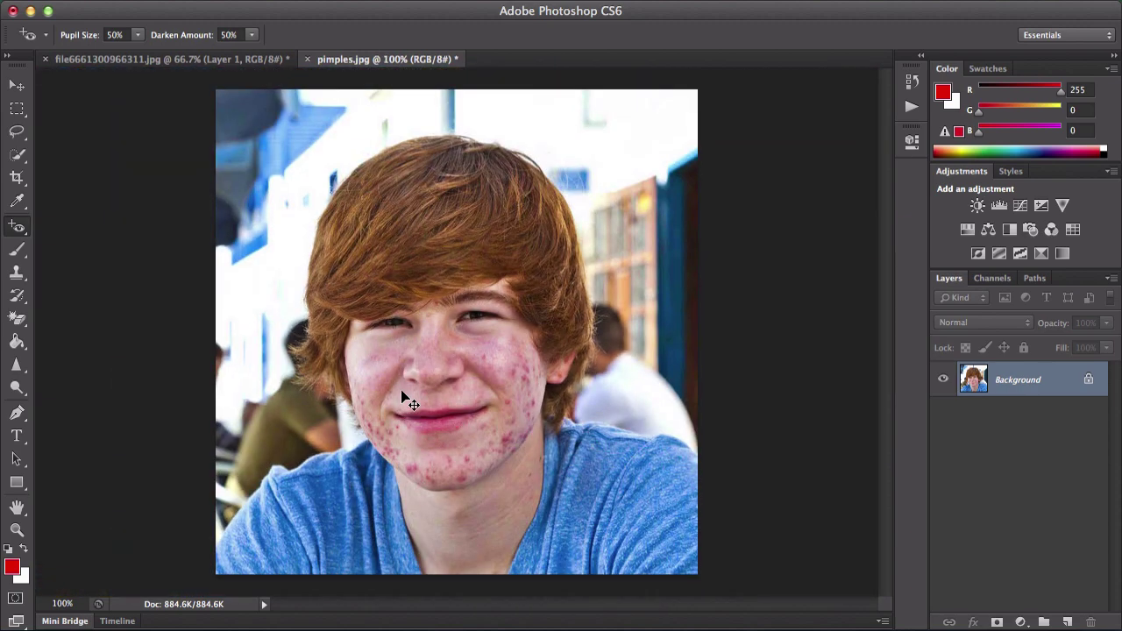
Pick the Brush Tool, paint a trial red loop around the right eye, and undo it.
key("super+plus")
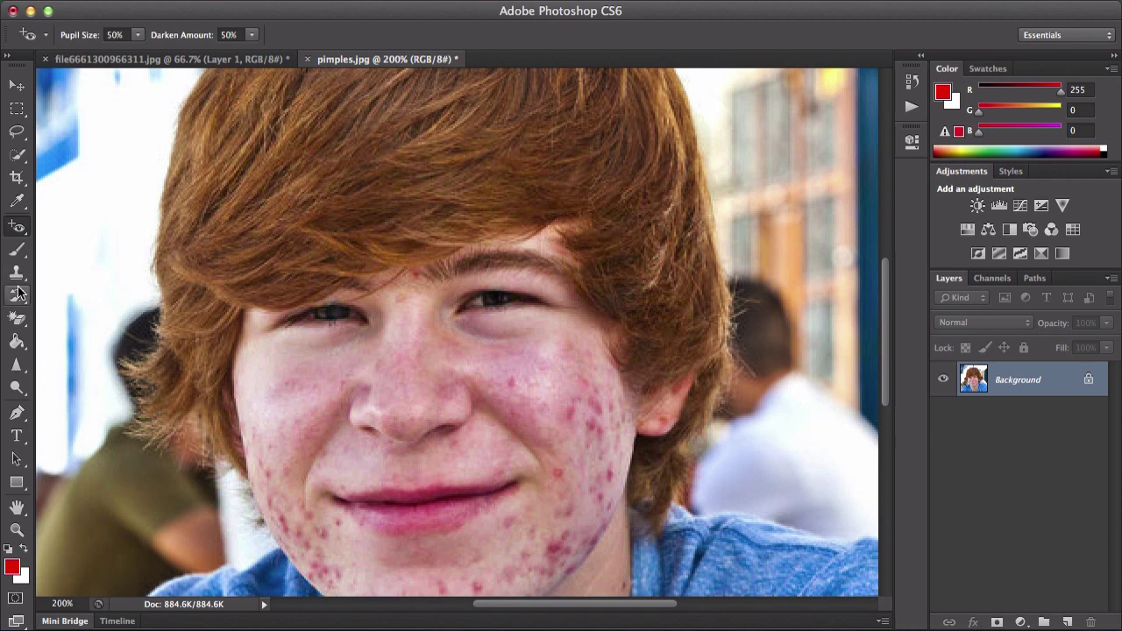
left_click(17, 228)
left_click_drag(18, 250, 87, 249)
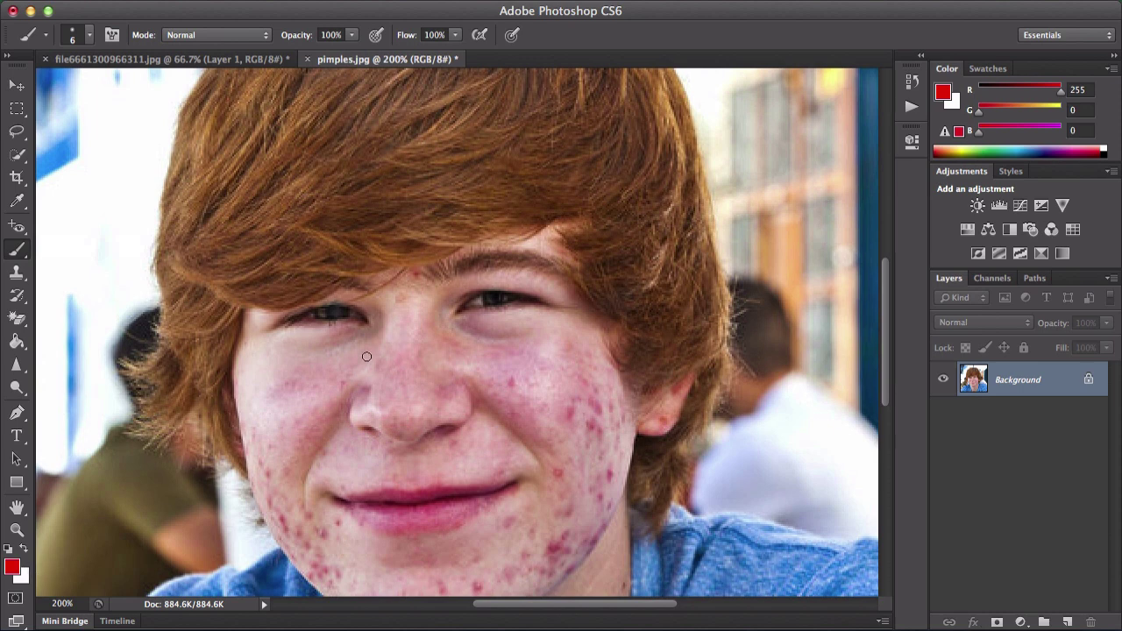
mouse_move(313, 388)
left_mouse_down()
mouse_move(338, 334)
mouse_move(501, 263)
mouse_move(668, 291)
left_mouse_up()
key("super+z")
Try a red Overlay-mode stroke across the left cheek and nose, then undo it.
left_click(211, 34)
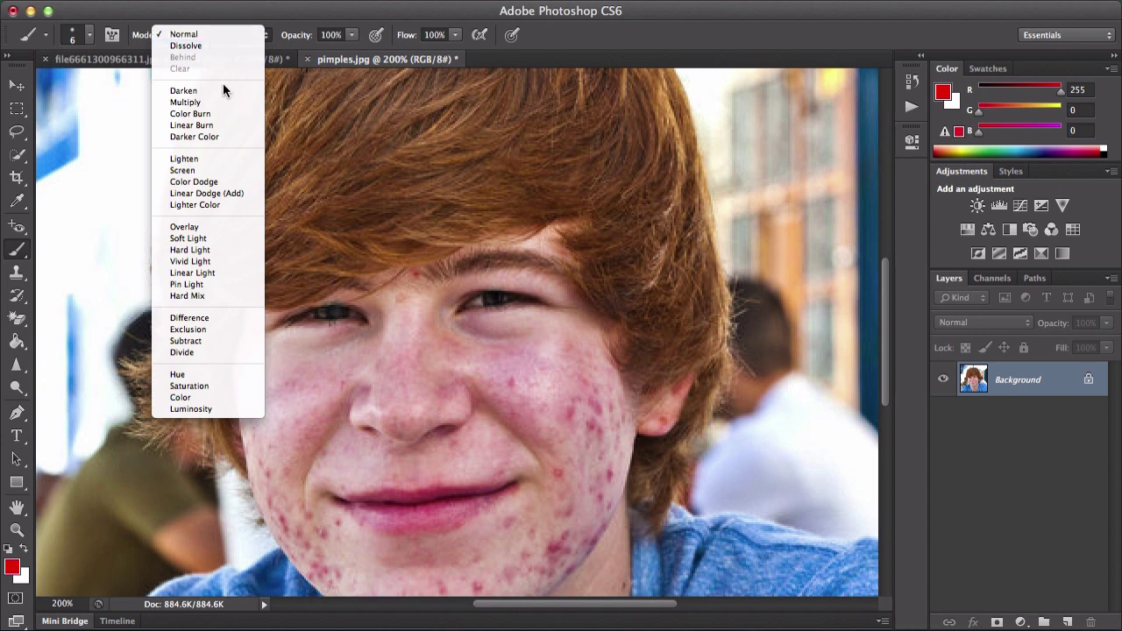
left_click(186, 227)
left_click_drag(277, 412, 405, 344)
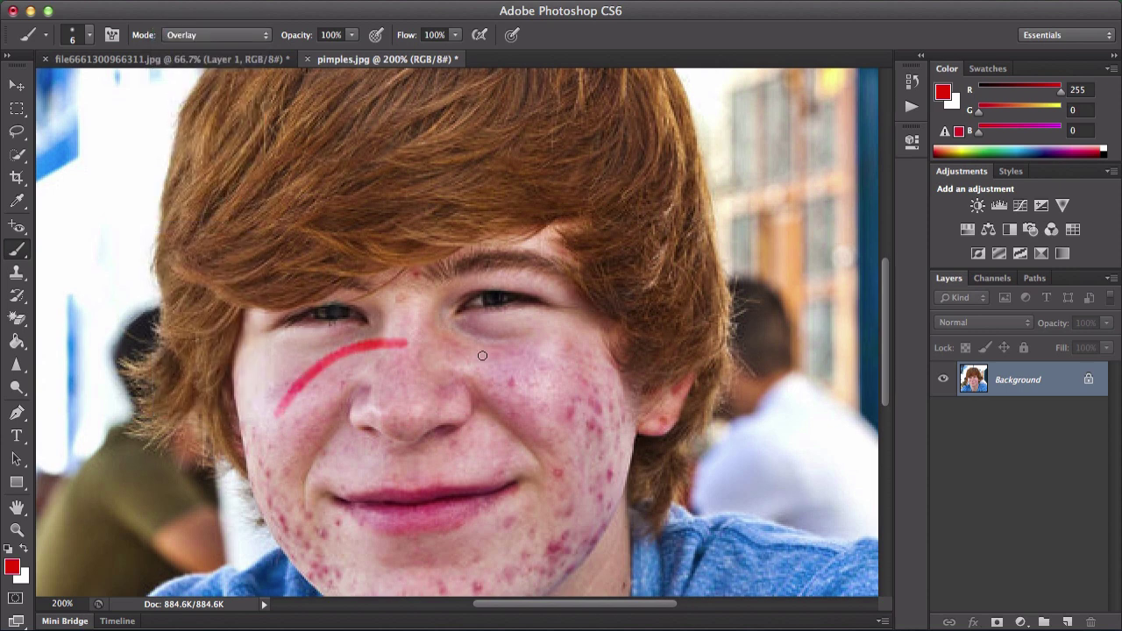
mouse_move(483, 355)
left_mouse_down()
mouse_move(395, 314)
mouse_move(459, 291)
left_mouse_up()
key("super+z")
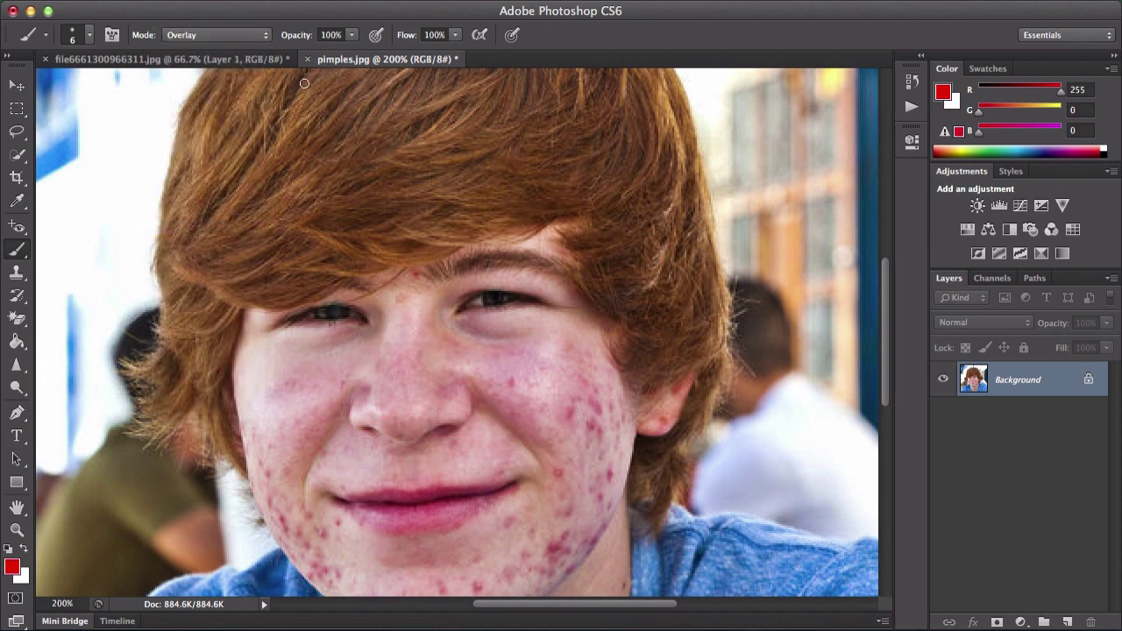
left_click(246, 38)
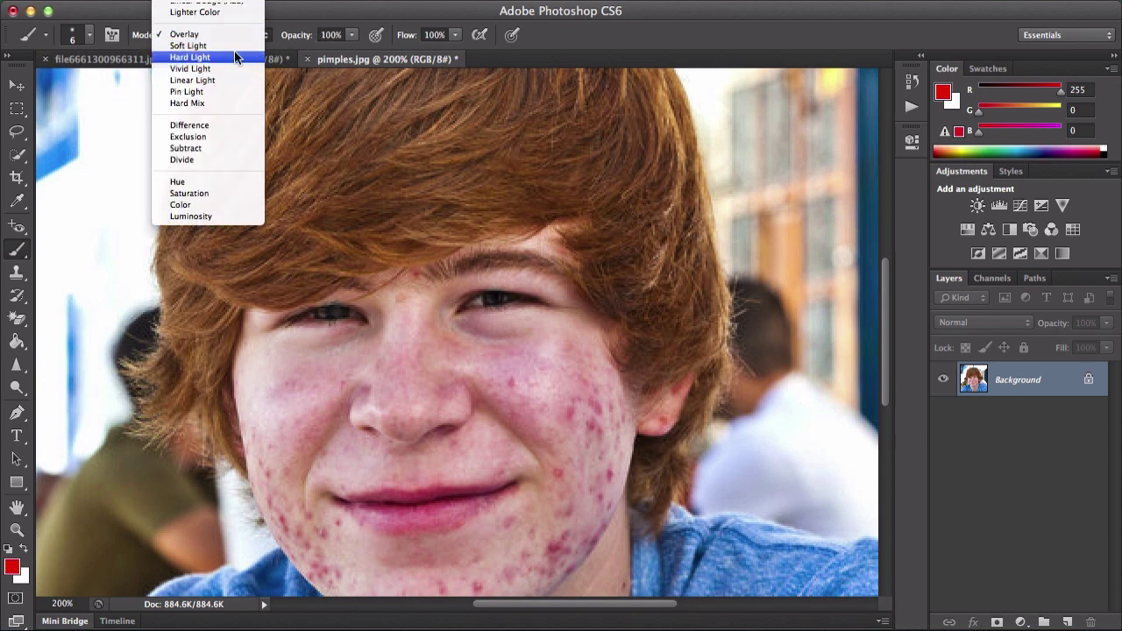
scroll(231, 35, "up", 5)
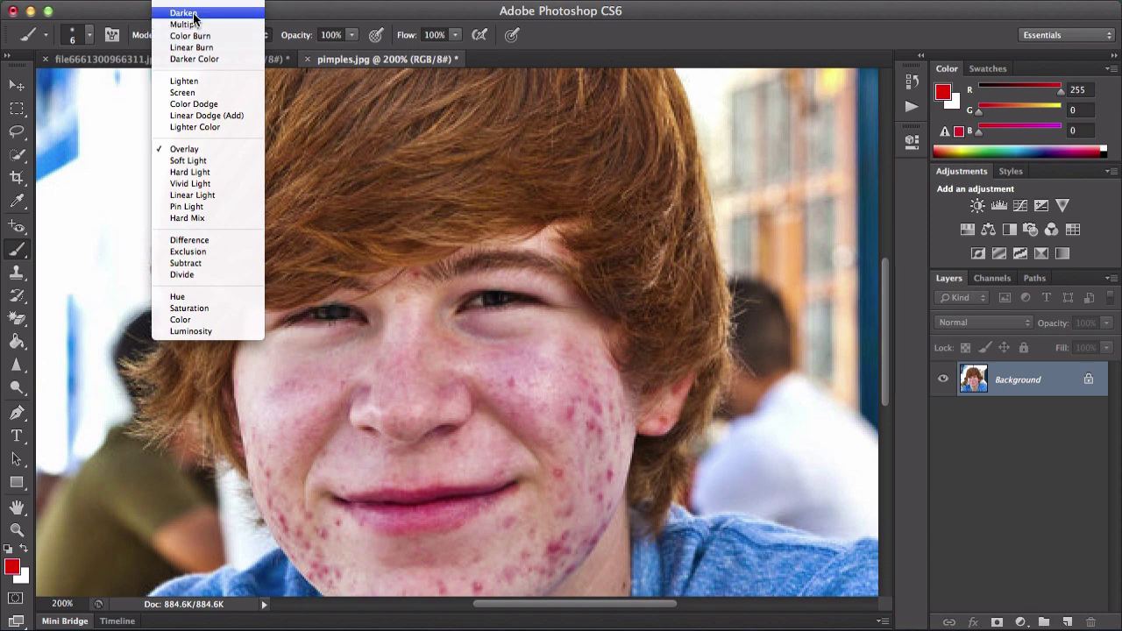
scroll(193, 9, "up", 2)
Return the brush to Normal mode, enlarge it, raise hardness, and undo a forehead test stroke.
left_click(198, 7)
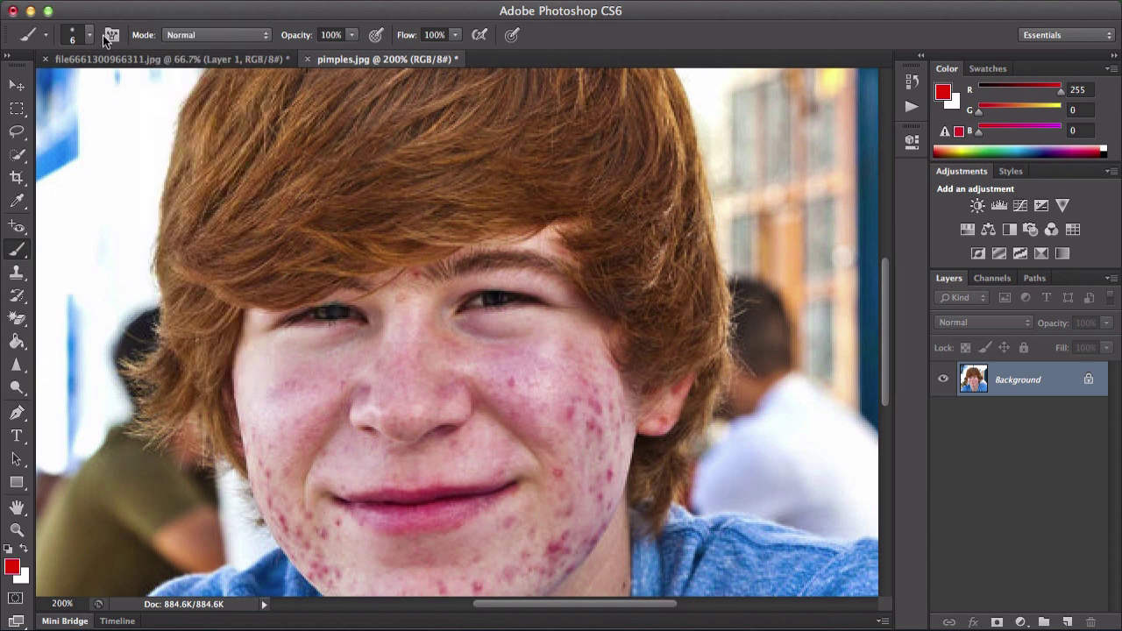
left_click(90, 37)
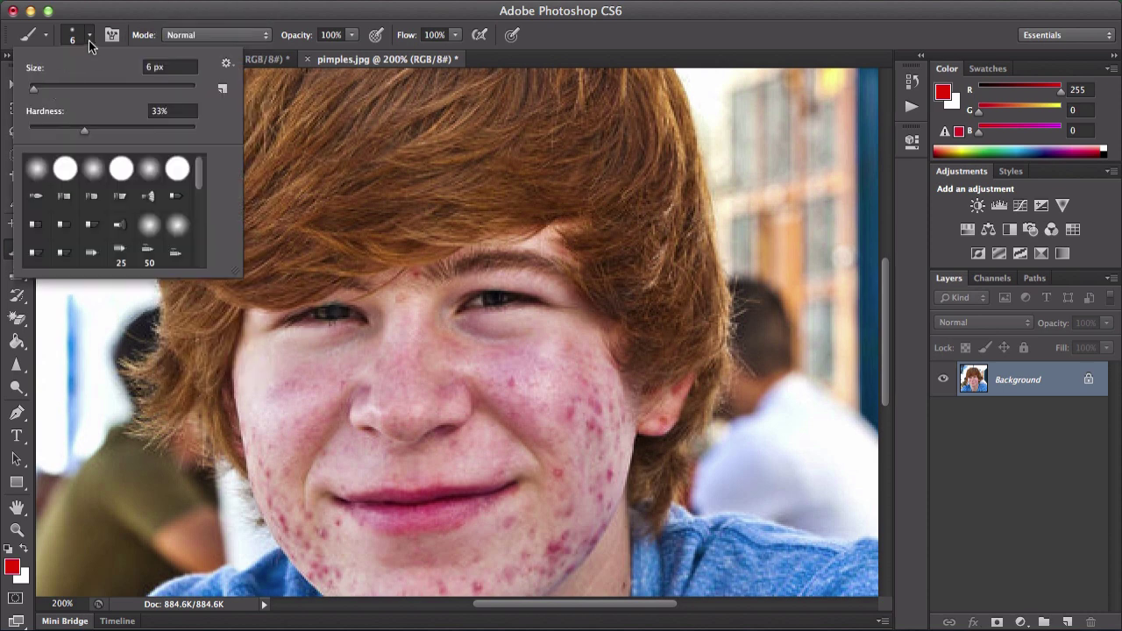
mouse_move(32, 89)
left_mouse_down()
mouse_move(74, 91)
mouse_move(43, 94)
left_mouse_up()
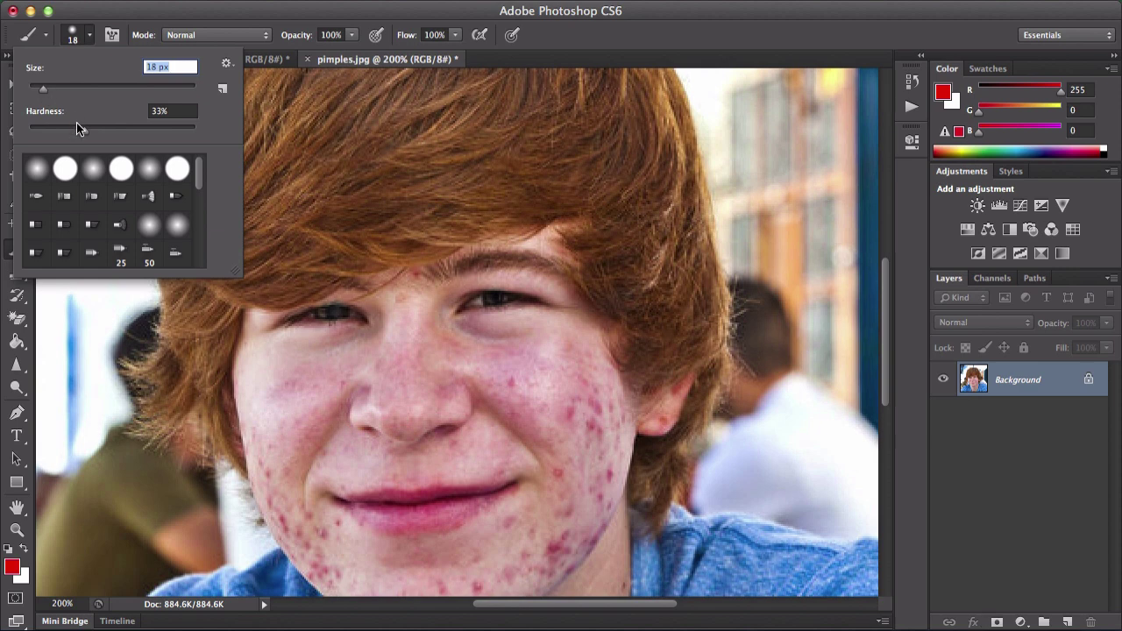
left_click_drag(82, 131, 105, 129)
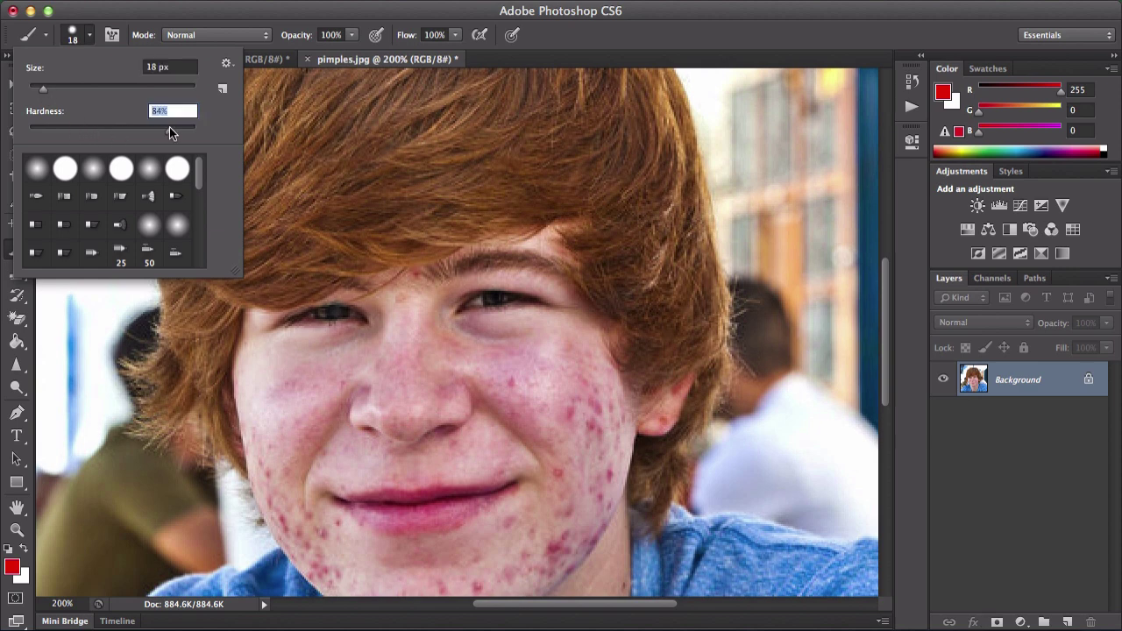
left_click_drag(402, 282, 531, 253)
key("ctrl+z")
Try a different round brush preset with a curved test stroke, then undo it.
left_click(91, 40)
left_click_drag(200, 172, 202, 249)
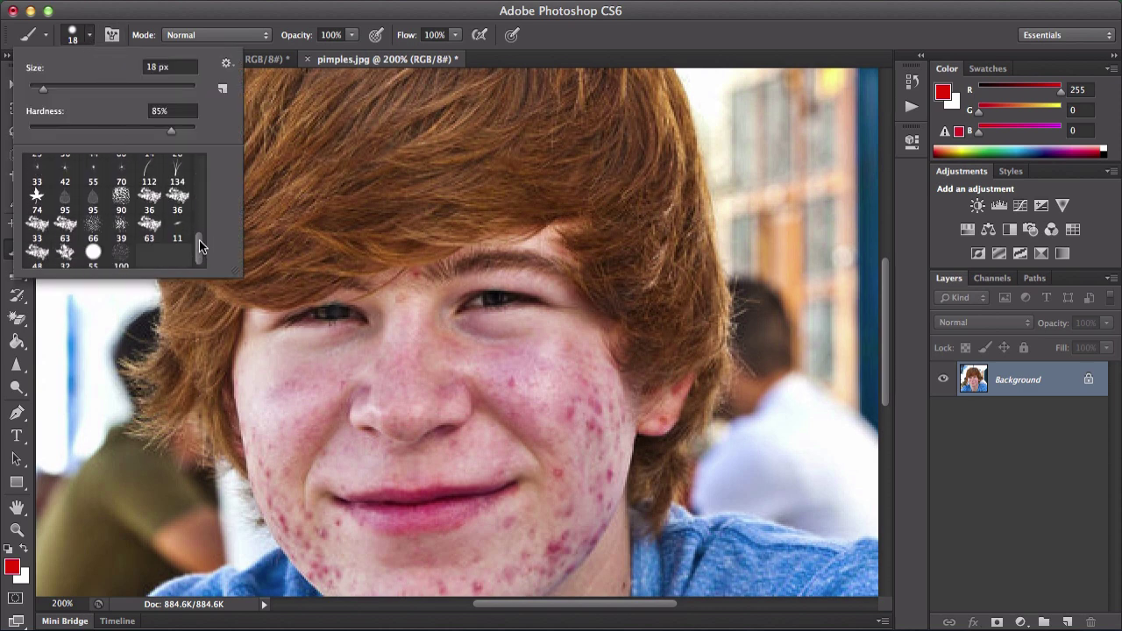
scroll(176, 210, "up", 10)
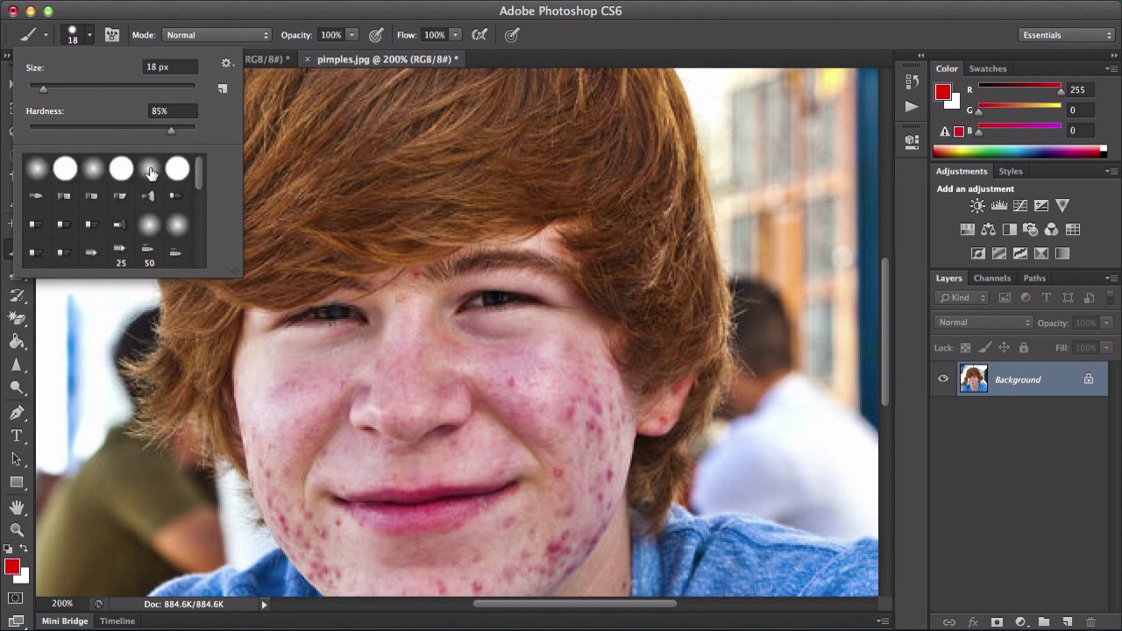
left_click(94, 170)
mouse_move(337, 430)
left_mouse_down()
mouse_move(453, 352)
mouse_move(531, 360)
left_mouse_up()
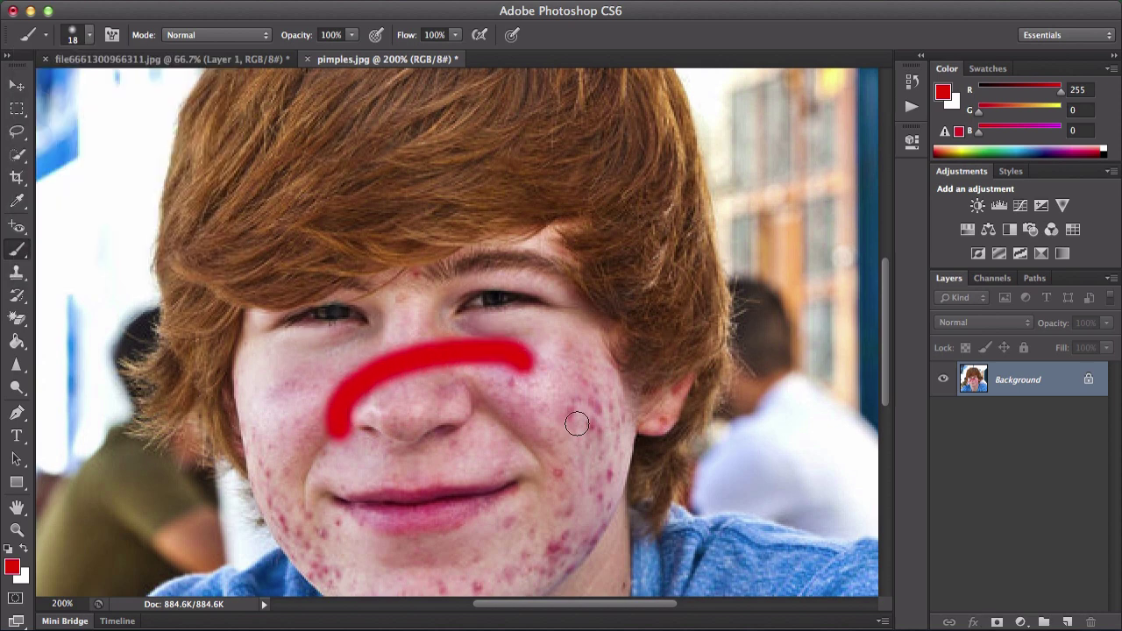
key("super+z")
Choose the hard round brush preset at 18 px and 100% hardness.
left_click(87, 39)
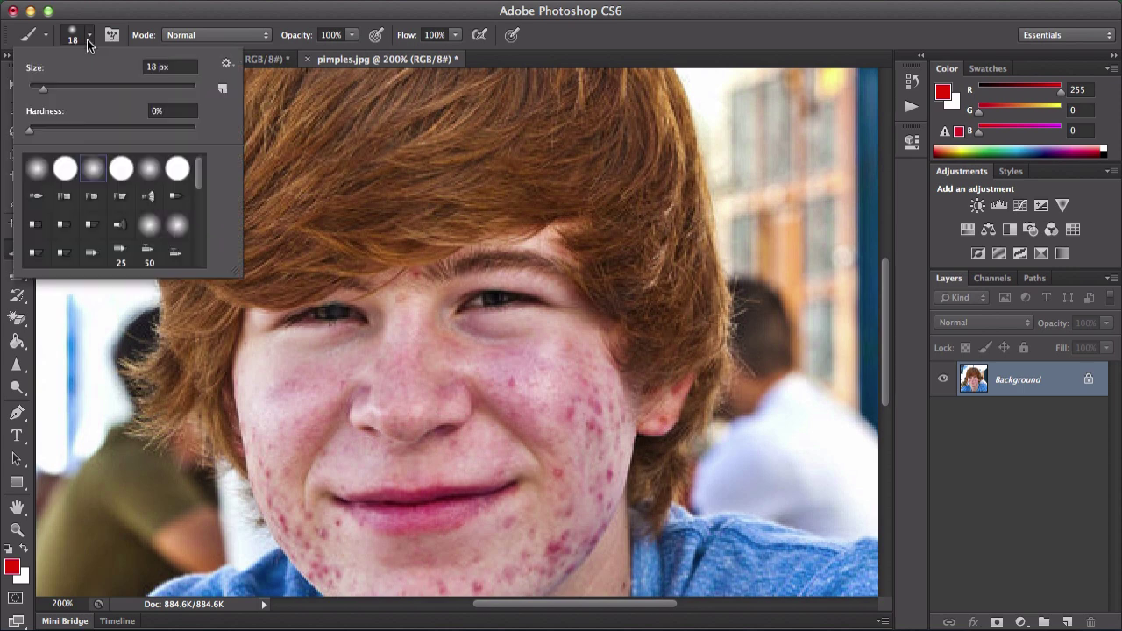
left_click(64, 169)
left_click(488, 88)
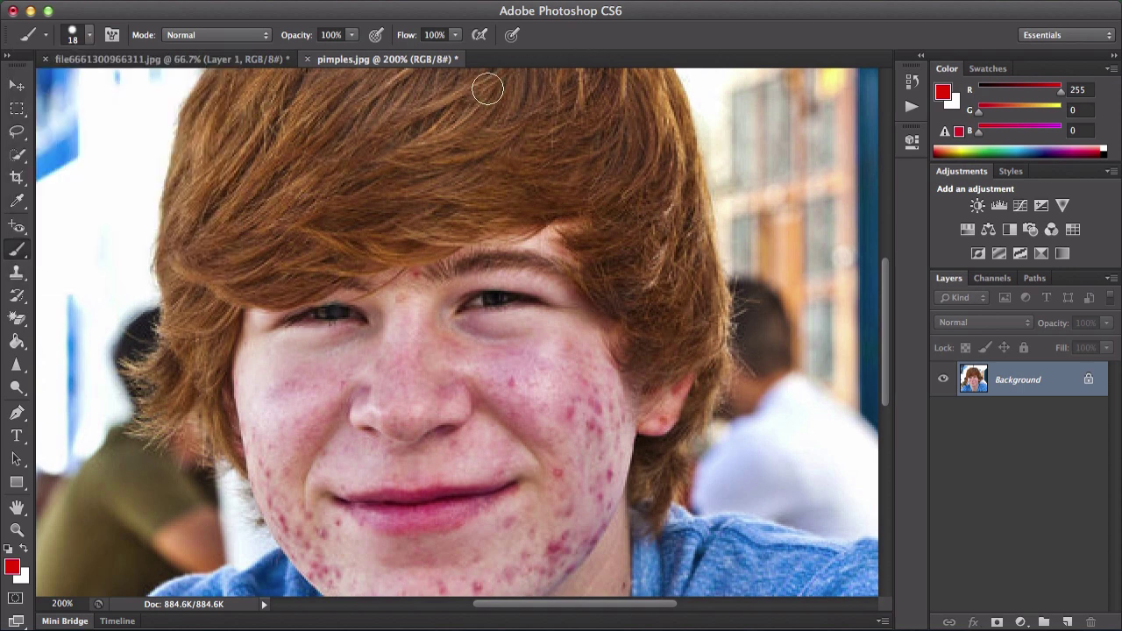
right_click(412, 265)
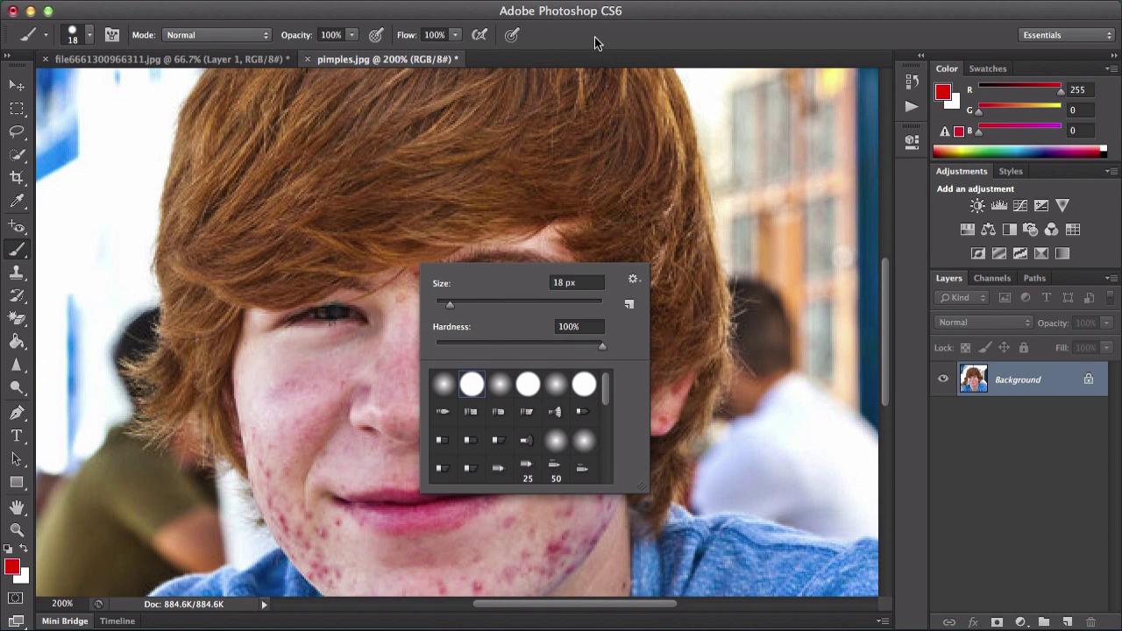
left_click(606, 72)
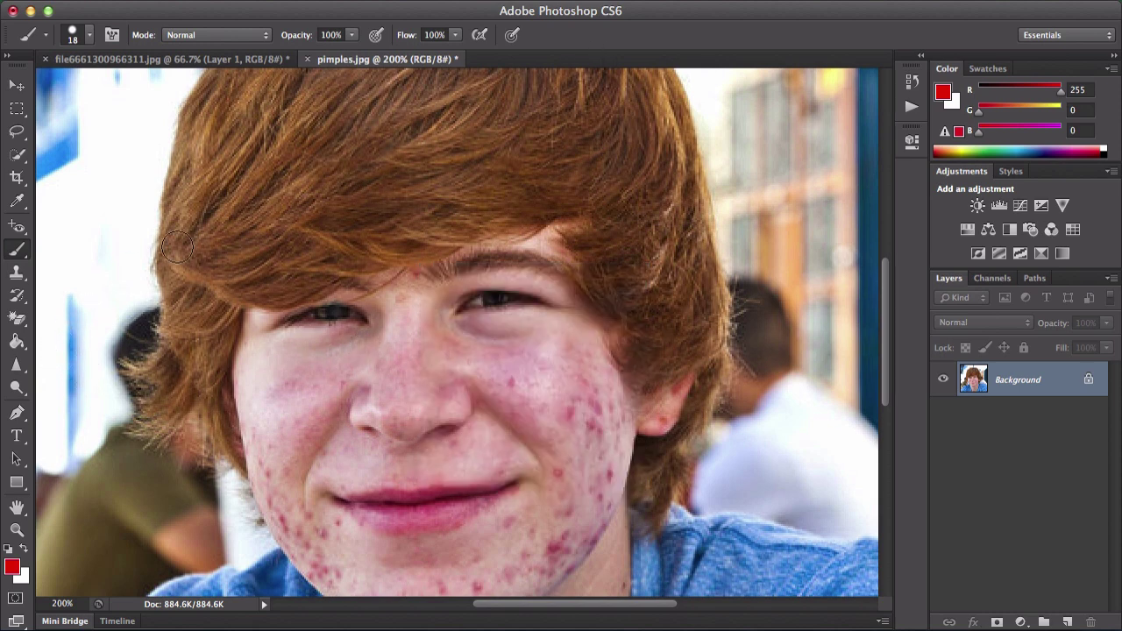
Reset colours, then pick a pinkish-red foreground and a dark red background.
left_click(9, 550)
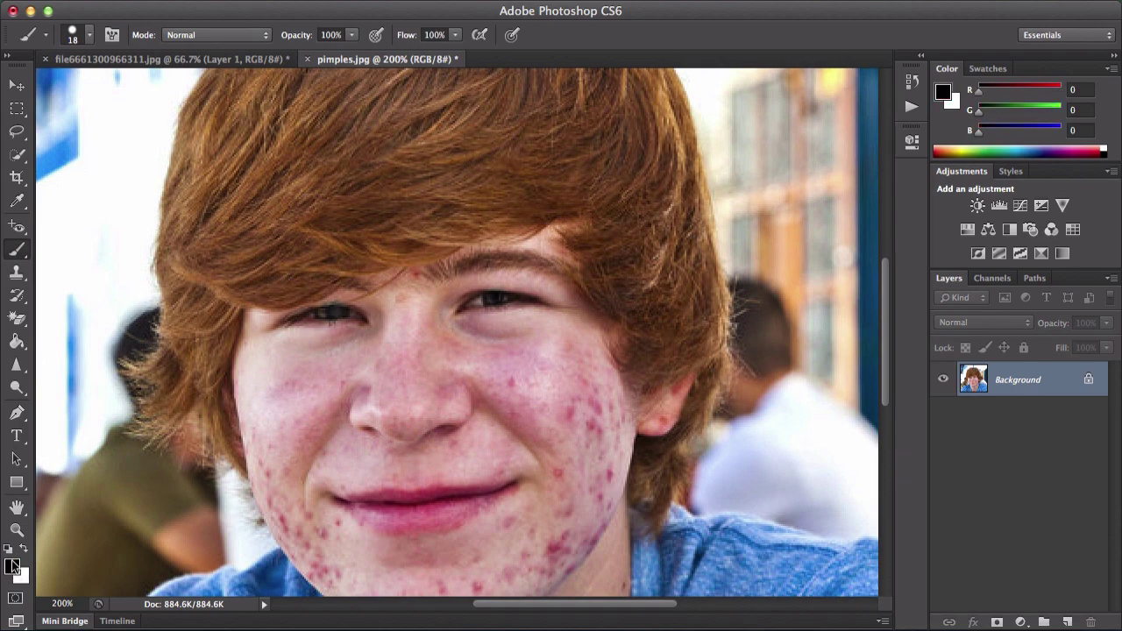
left_click(13, 568)
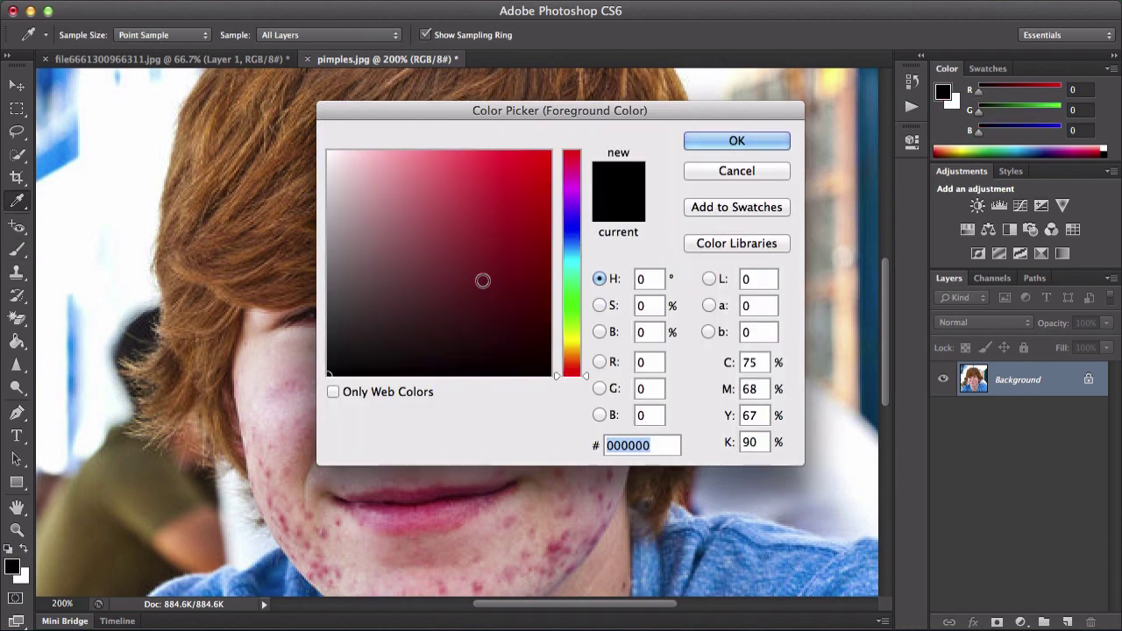
left_click(434, 189)
left_click(736, 141)
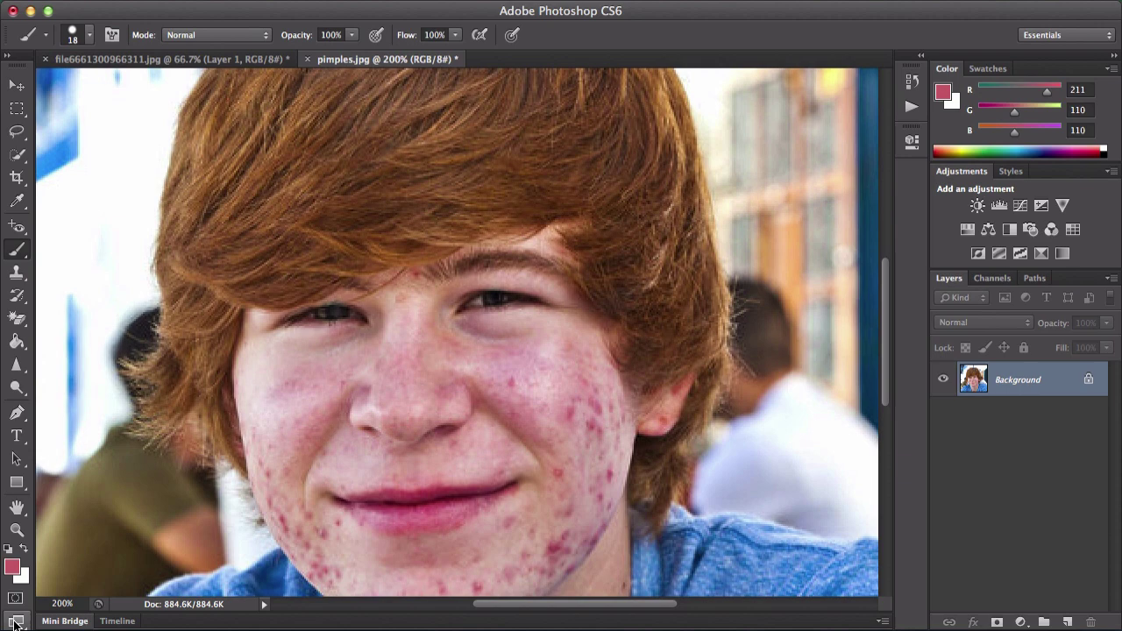
left_click(20, 576)
left_click(548, 224)
left_click(741, 140)
key("b")
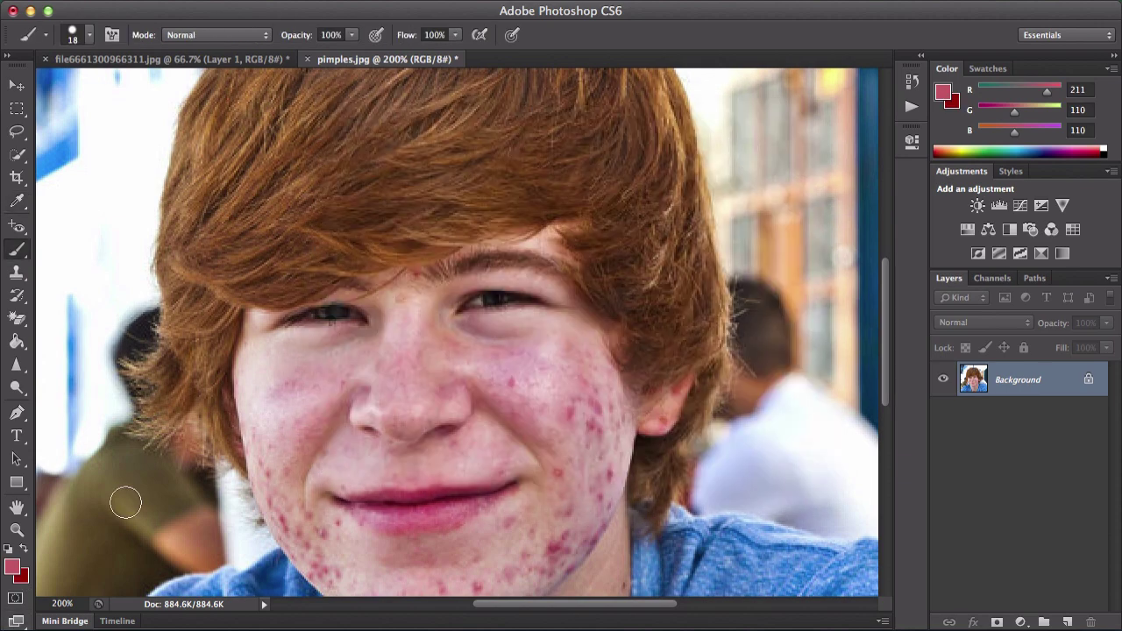
Reset colours to black and white and pick blue (R 11, G 79, B 170) as foreground.
left_click(9, 550)
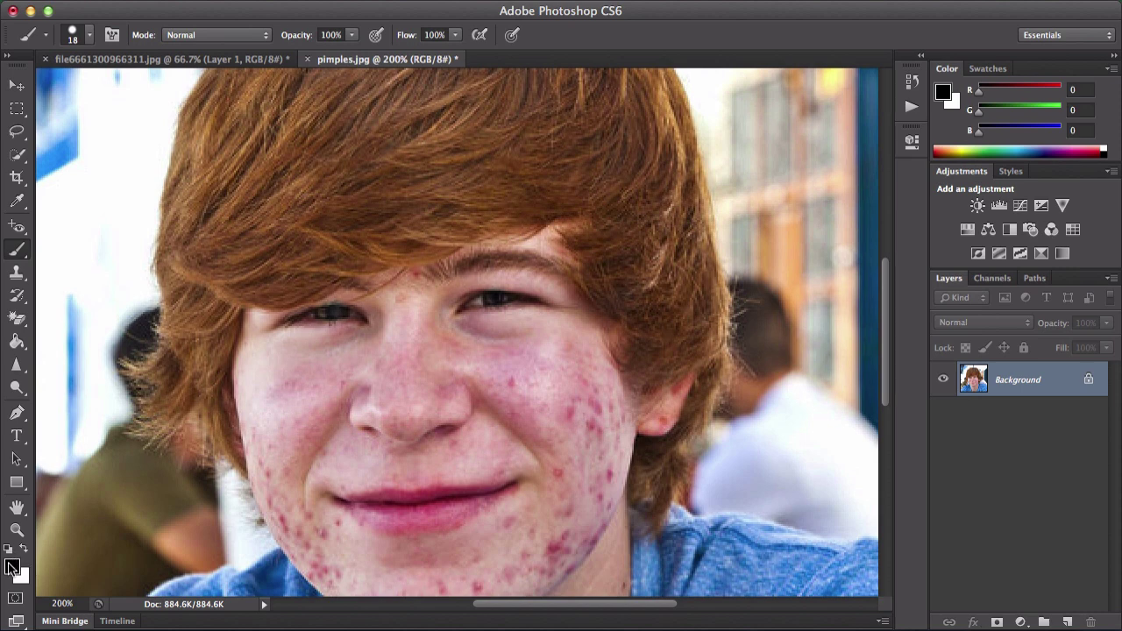
left_click(12, 568)
left_click(569, 220)
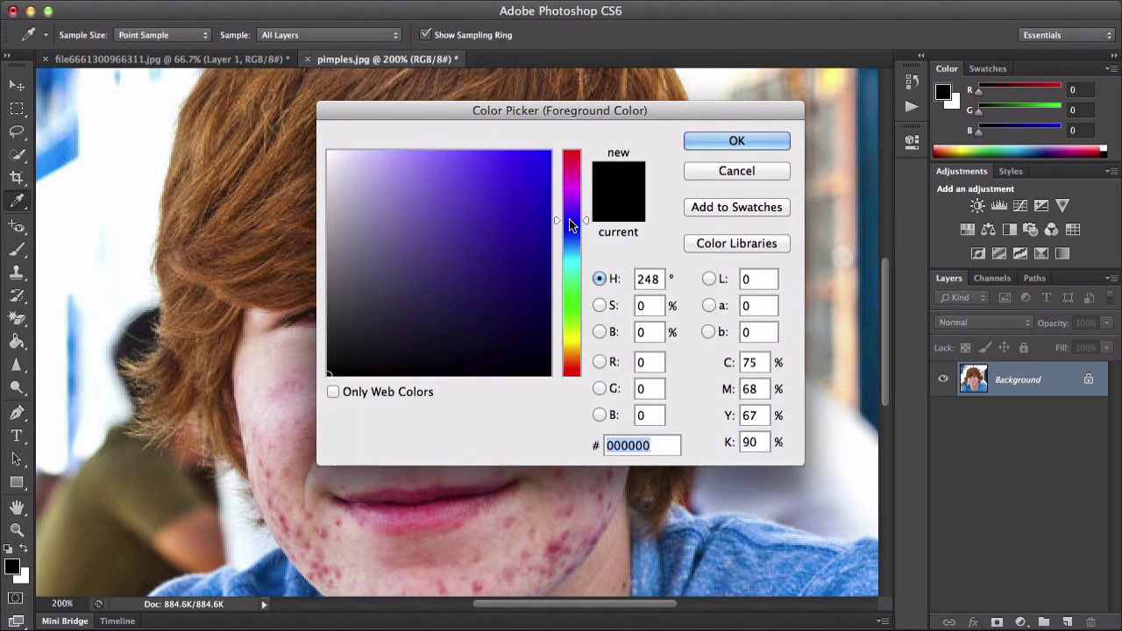
left_click_drag(569, 220, 571, 242)
left_click(535, 224)
left_click(696, 142)
Paint trial blue strokes on the cheek and around the eye, then undo them.
key("b")
left_click_drag(581, 326, 544, 358)
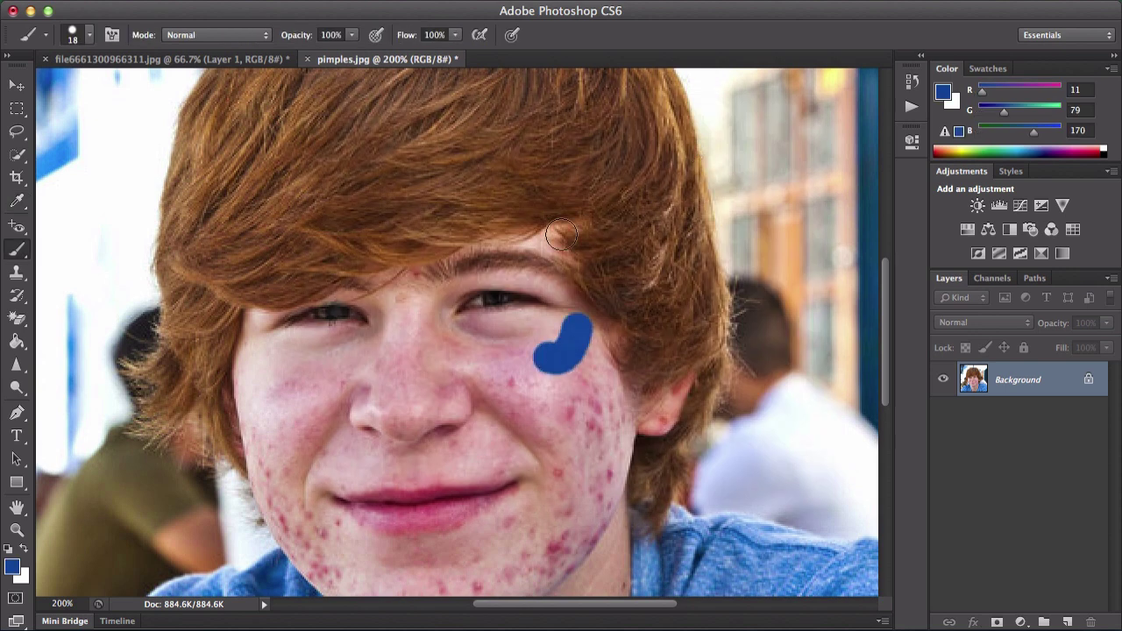
left_click_drag(561, 235, 571, 290)
key("super+z")
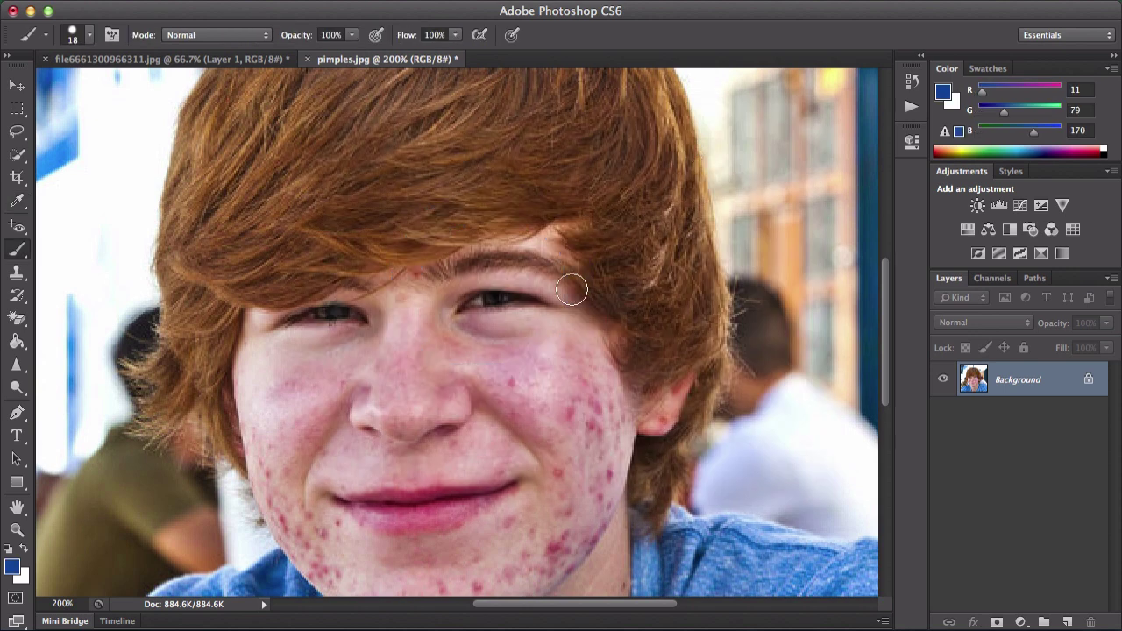
left_click(19, 250)
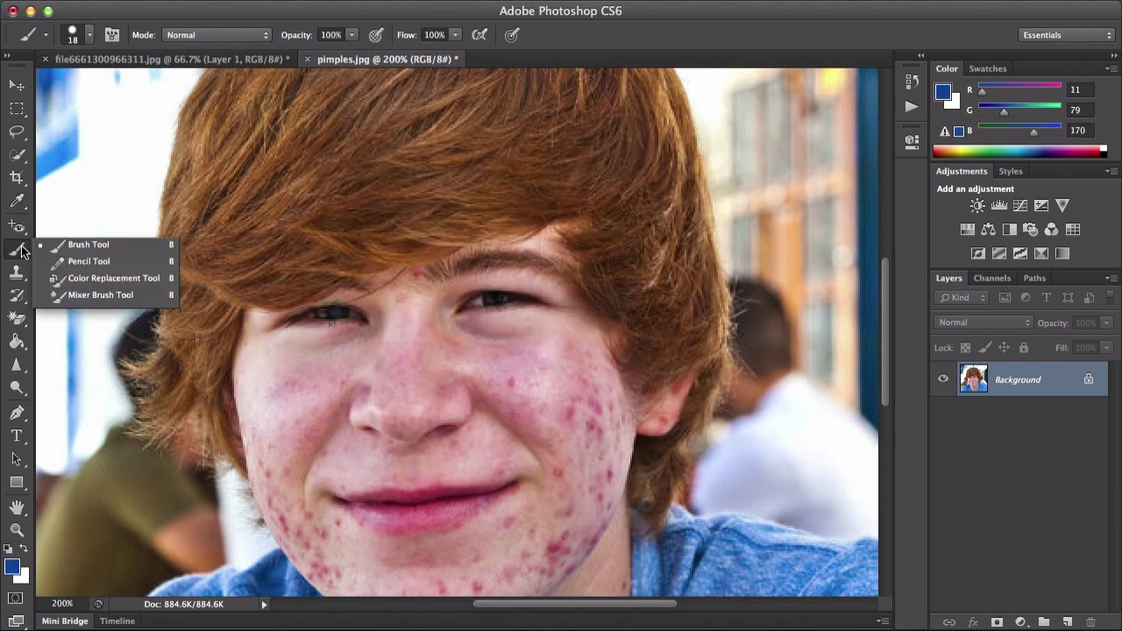
Draw a trial blue arc with the Pencil Tool and undo it.
left_click(98, 261)
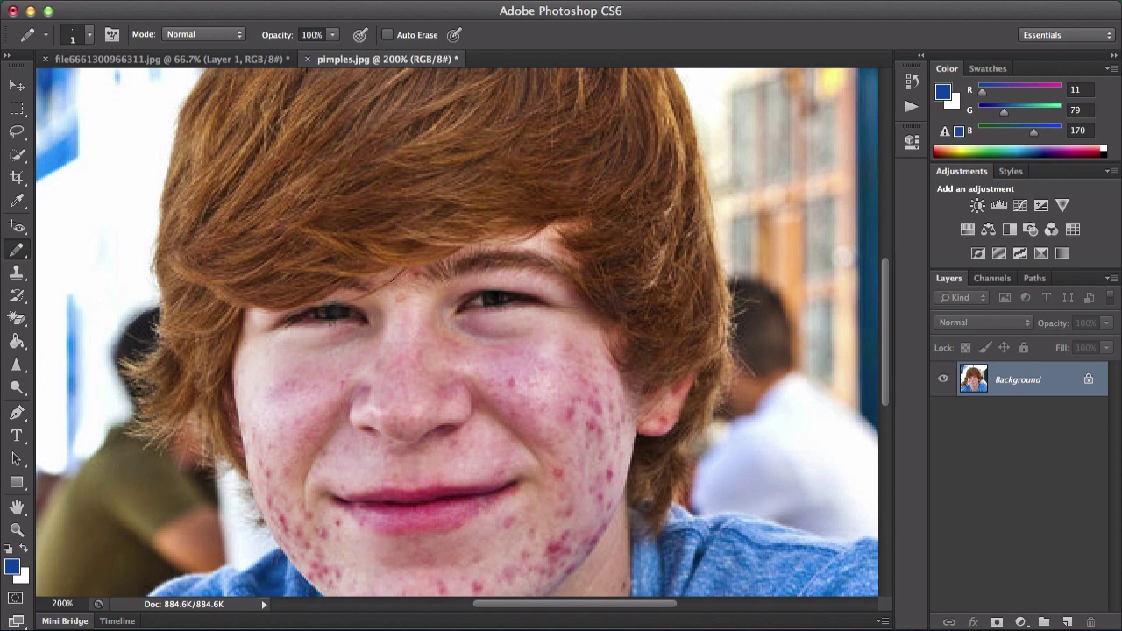
mouse_move(391, 368)
left_mouse_down()
mouse_move(498, 206)
mouse_move(547, 457)
left_mouse_up()
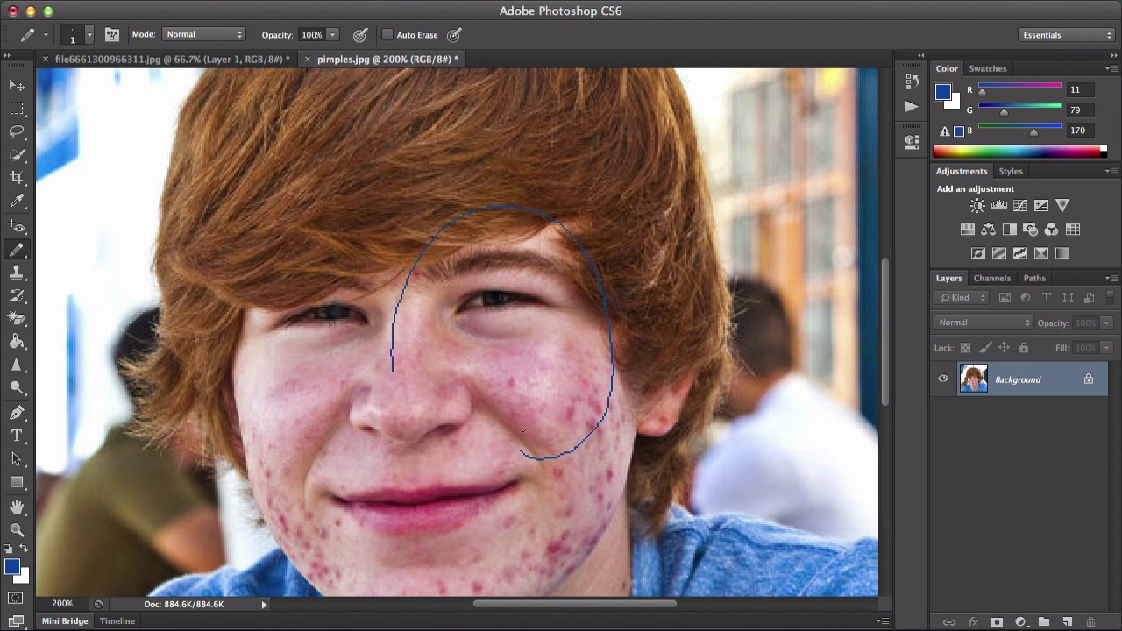
key("super+z")
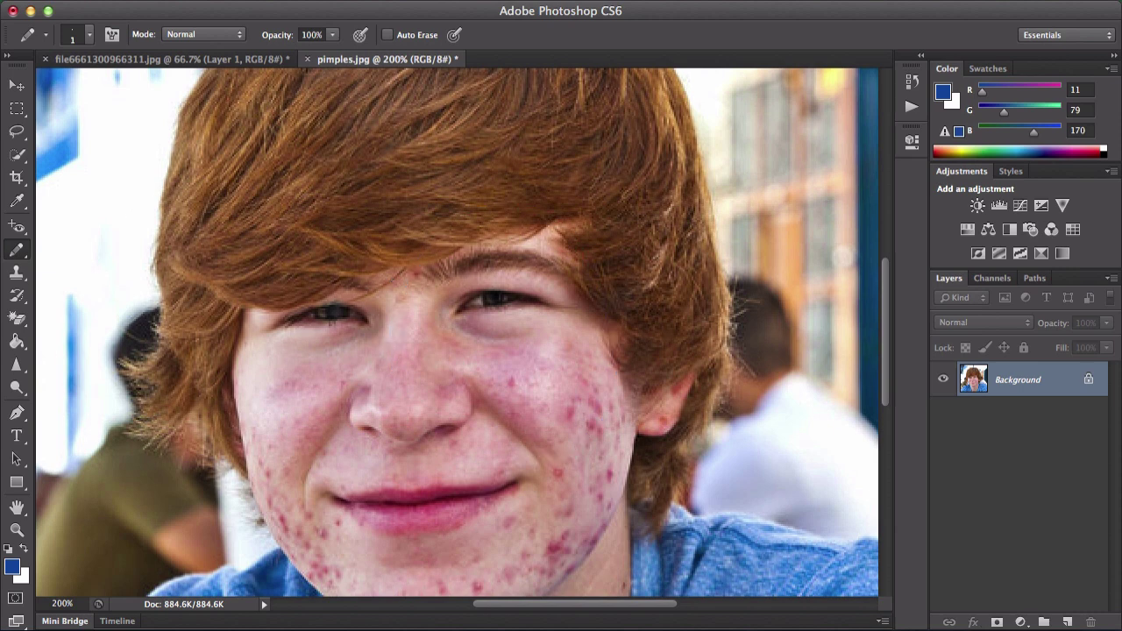
With the Color Replacement Tool, recolour the eye, eyebrow and hair blue, undoing each stroke.
left_click(19, 251)
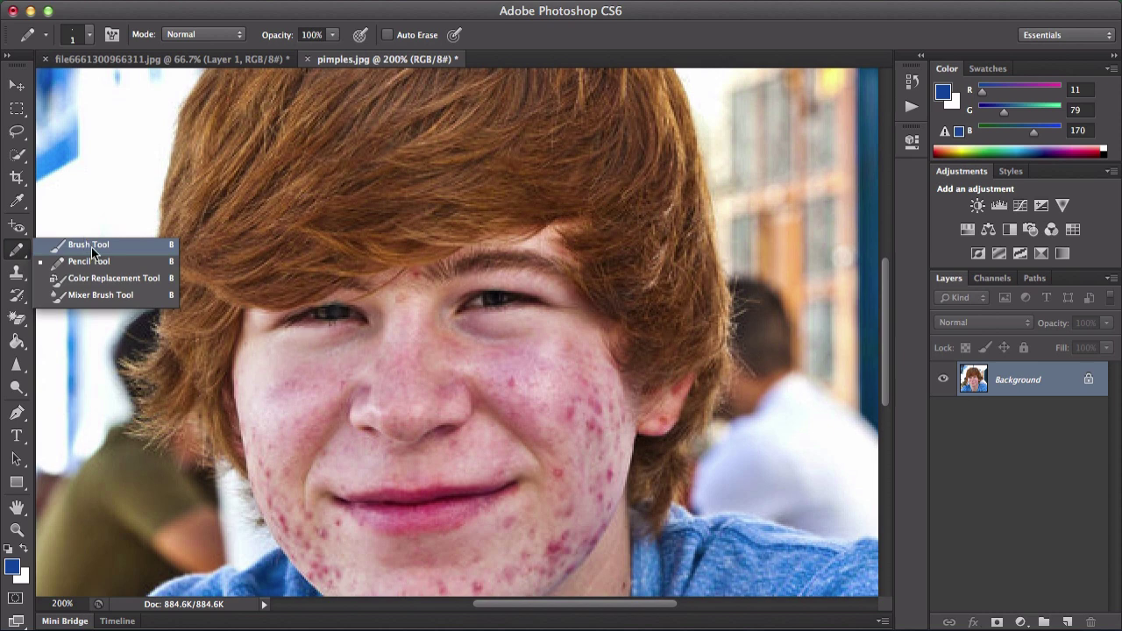
left_click(129, 277)
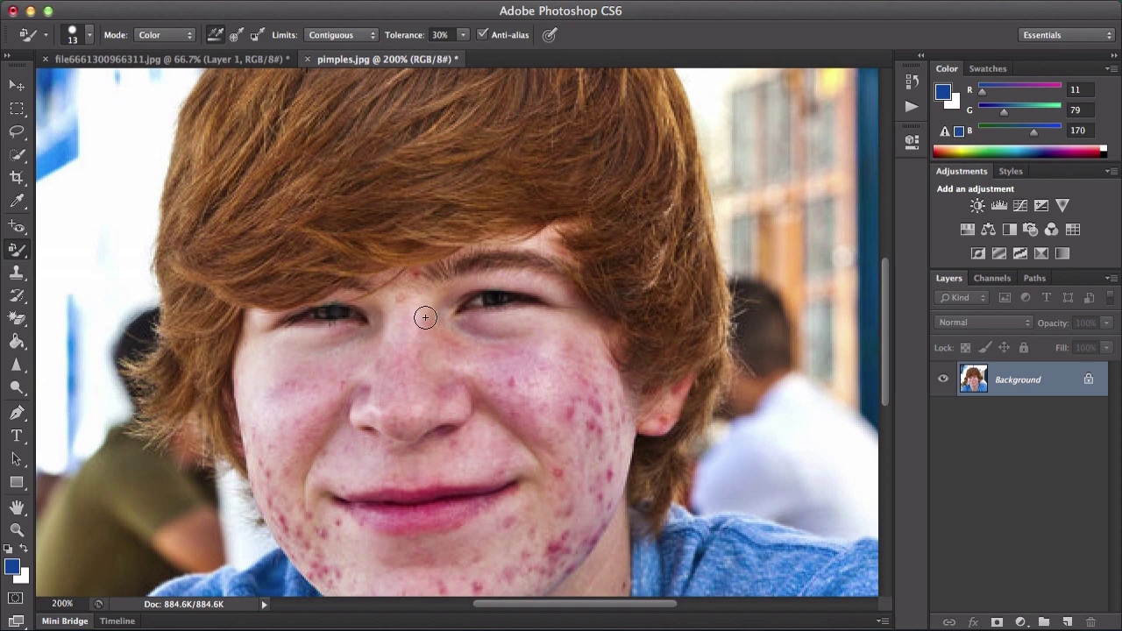
mouse_move(473, 307)
left_mouse_down()
mouse_move(504, 283)
mouse_move(522, 320)
mouse_move(476, 304)
left_mouse_up()
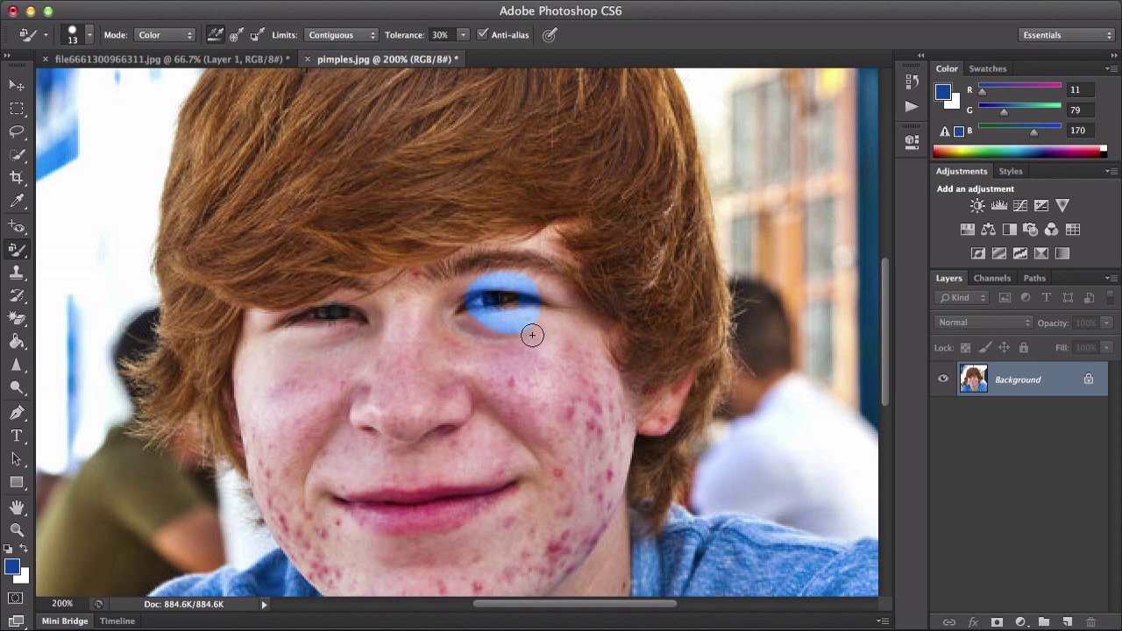
key("ctrl+z")
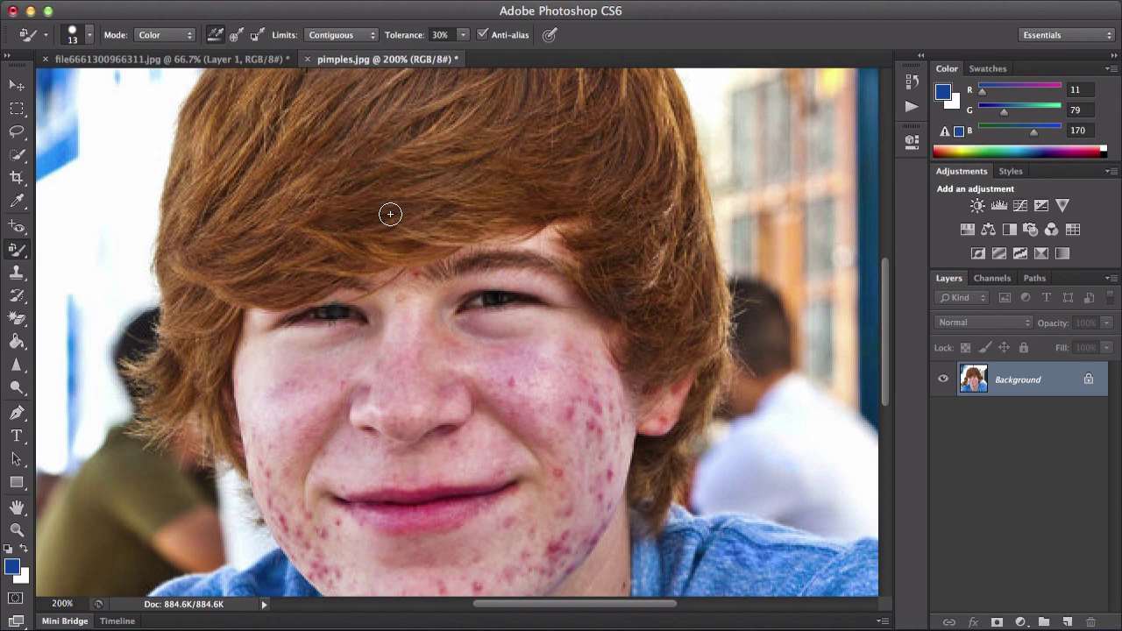
left_click_drag(456, 276, 517, 303)
key("ctrl+z")
mouse_move(618, 149)
left_mouse_down()
mouse_move(576, 139)
mouse_move(601, 163)
left_mouse_up()
key("ctrl+z")
left_click(17, 252)
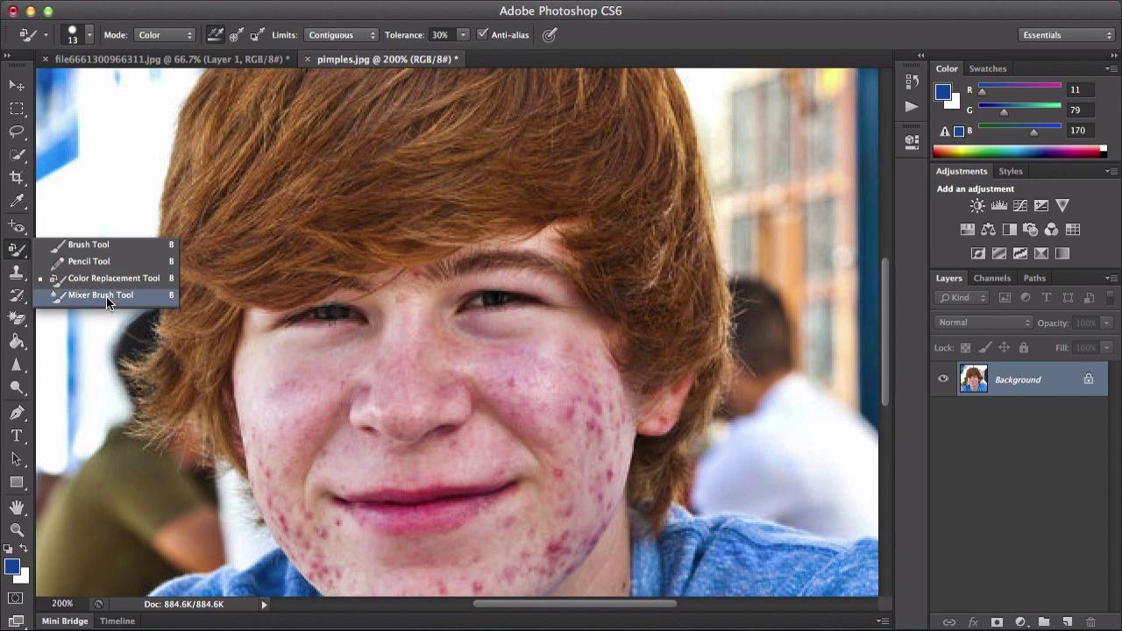
Select the Clone Stamp Tool from the stamp tool flyout.
left_click(16, 272)
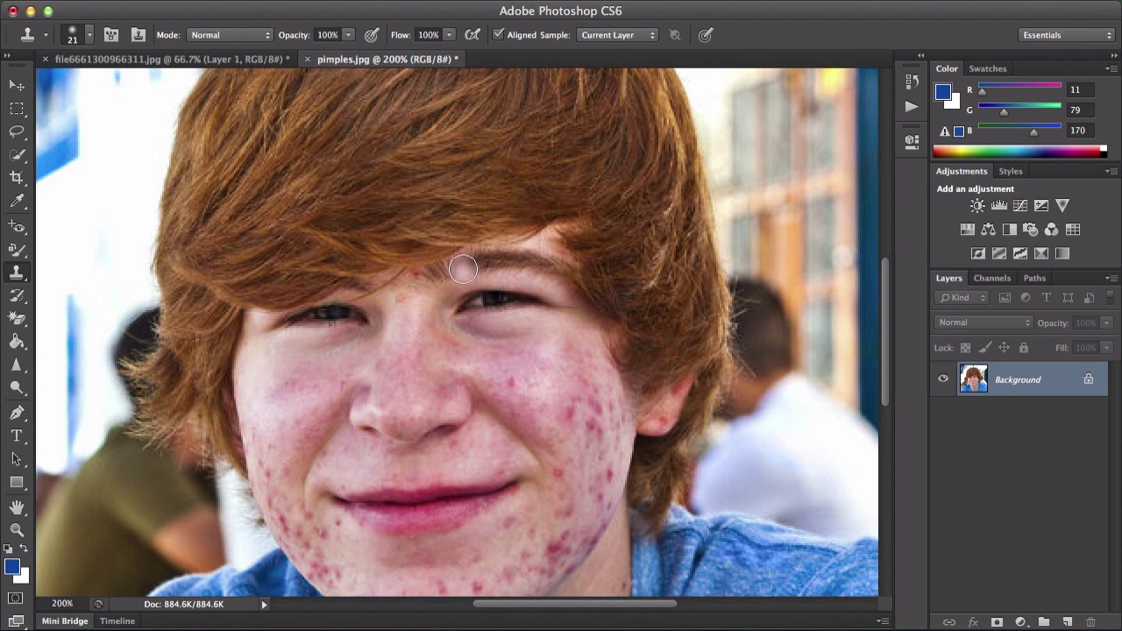
left_click(17, 273)
left_click(93, 284)
left_click(14, 283)
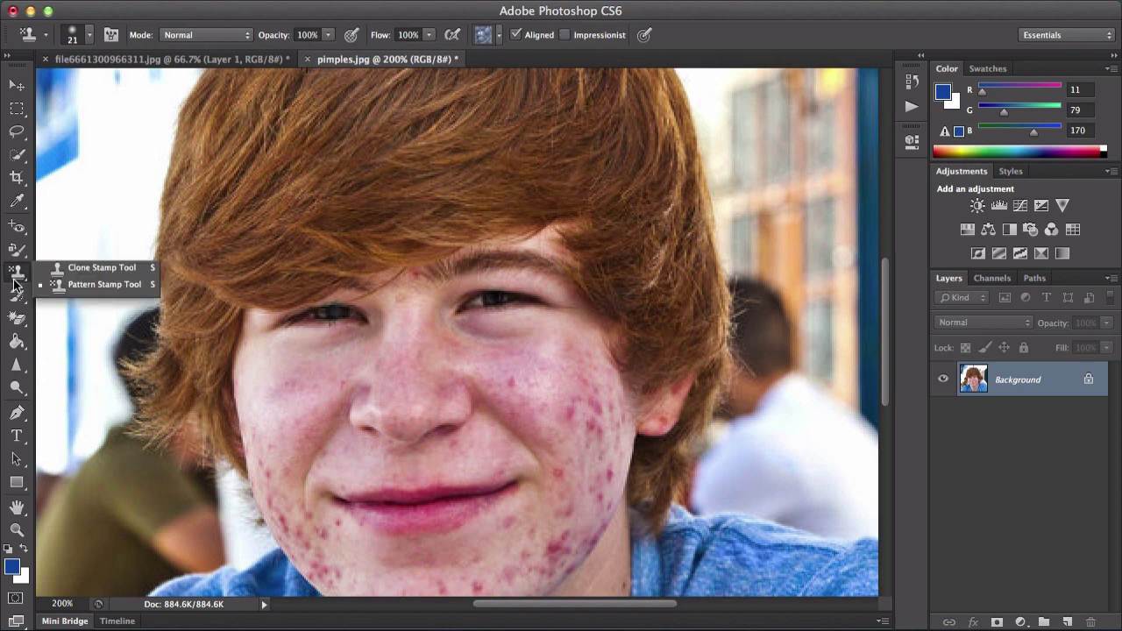
left_click(92, 268)
Stamp cloned skin onto the cheek below the right eye, undoing a stray forehead streak.
left_click_drag(503, 246, 530, 263)
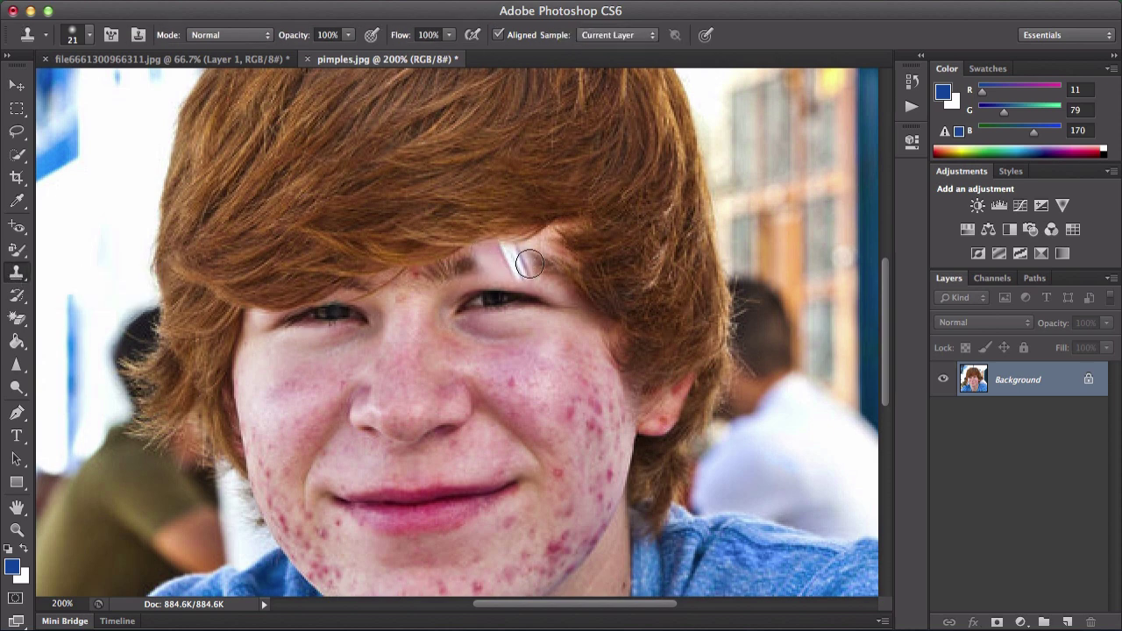
key("super+z")
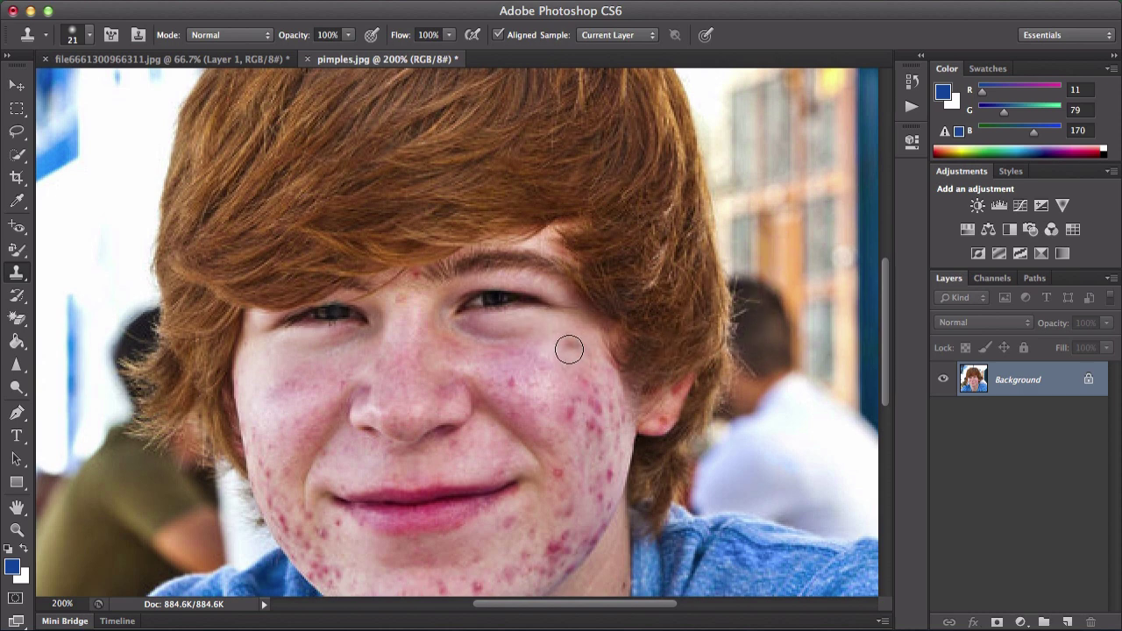
mouse_move(573, 350)
left_mouse_down()
mouse_move(580, 370)
mouse_move(569, 376)
mouse_move(534, 319)
mouse_move(596, 391)
mouse_move(586, 387)
mouse_move(591, 400)
left_mouse_up()
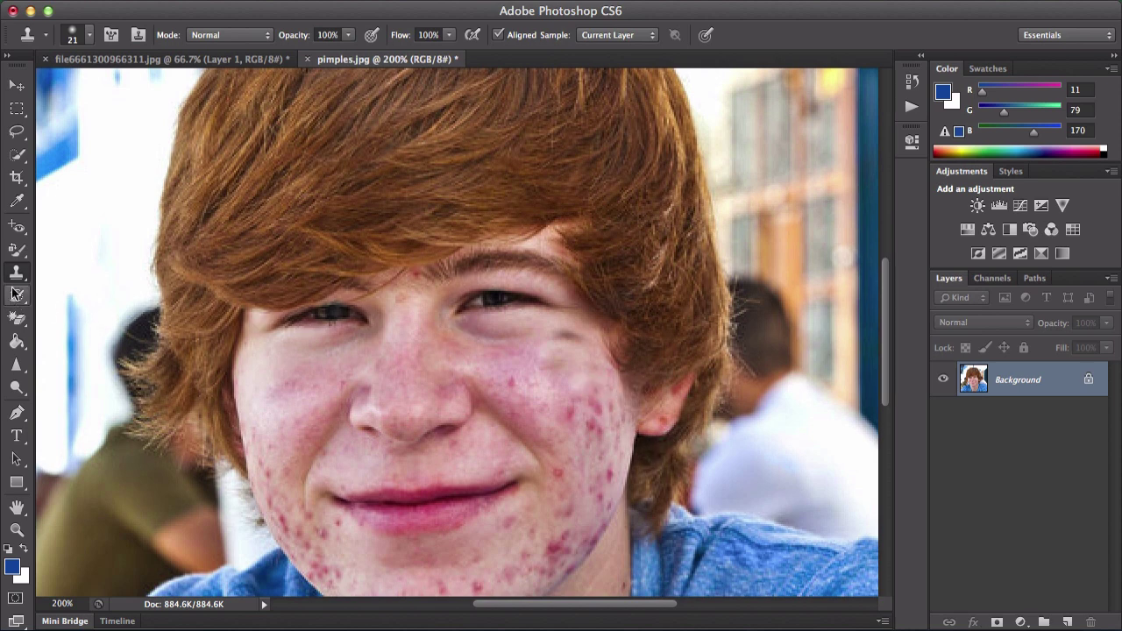
left_click_drag(17, 272, 60, 286)
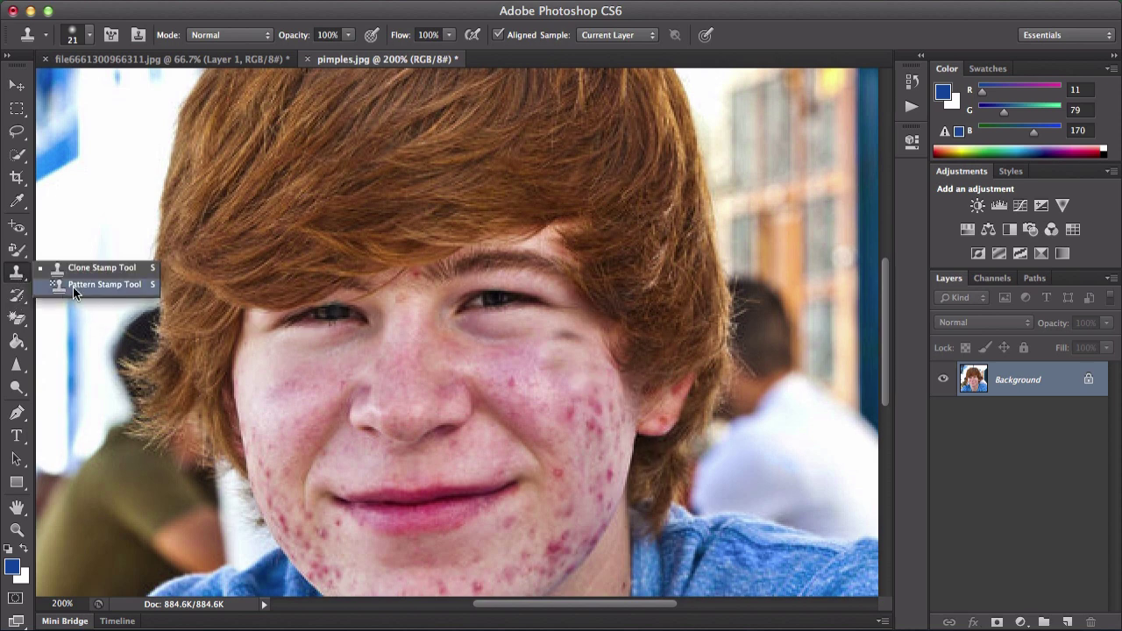
Try a Pattern Stamp stroke on the cheek and undo it.
left_click(73, 286)
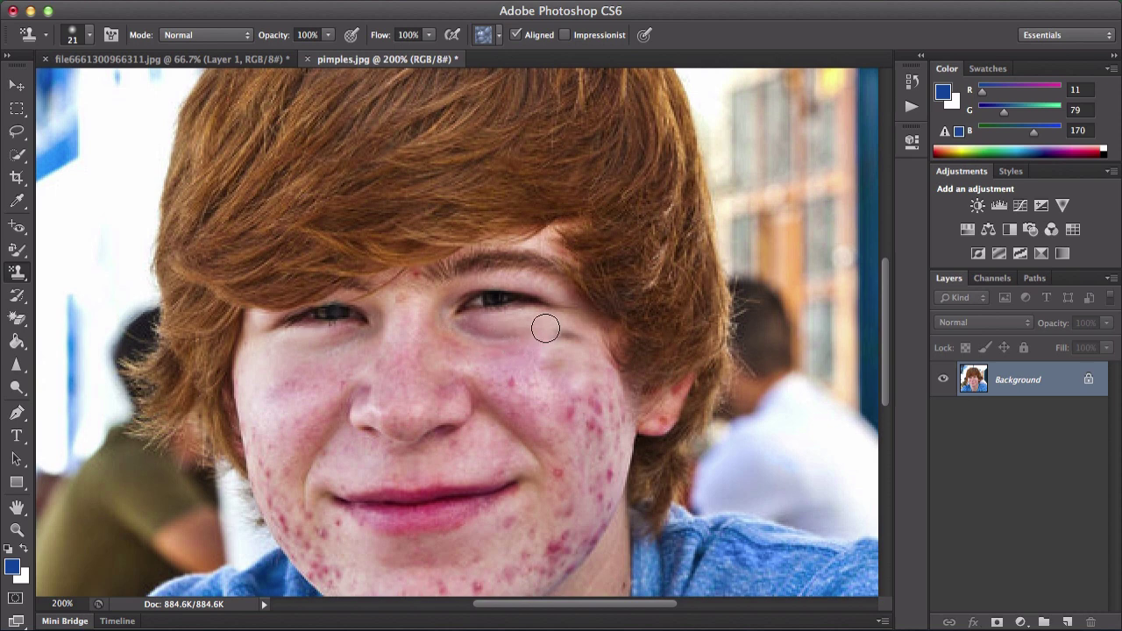
mouse_move(530, 322)
left_mouse_down()
mouse_move(584, 417)
mouse_move(562, 467)
mouse_move(492, 463)
mouse_move(494, 389)
mouse_move(552, 385)
mouse_move(579, 416)
left_mouse_up()
key("ctrl+z")
key("ctrl+z")
Duplicate the photo to Layer 1 with Ctrl+J, preview a Pattern Overlay style, then cancel it.
key("ctrl+j")
double_click(1081, 390)
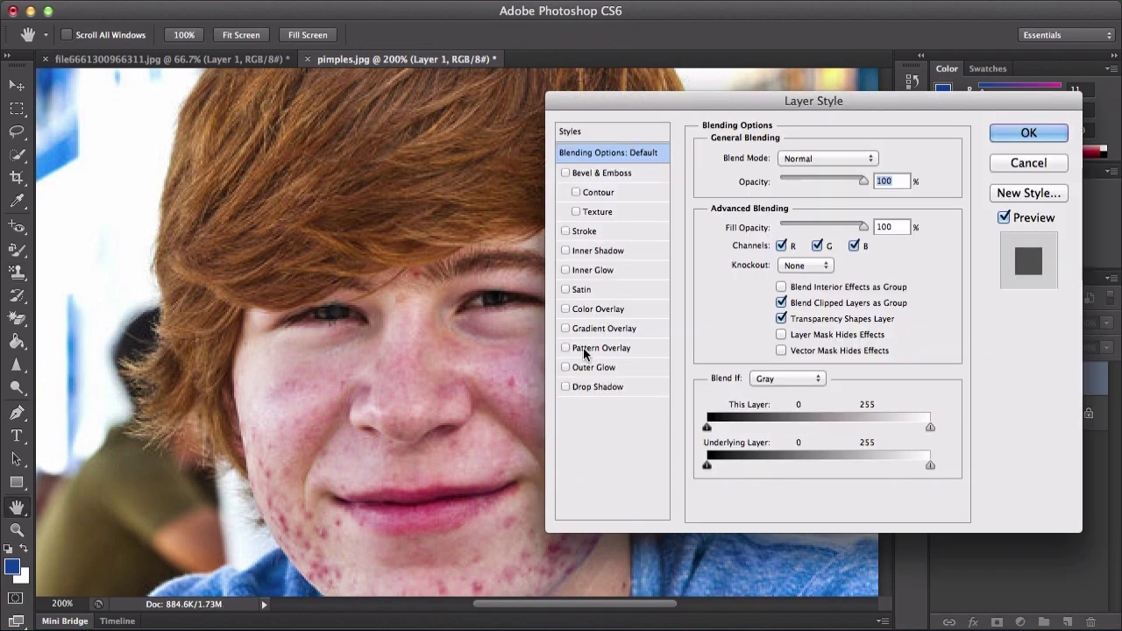
left_click(583, 347)
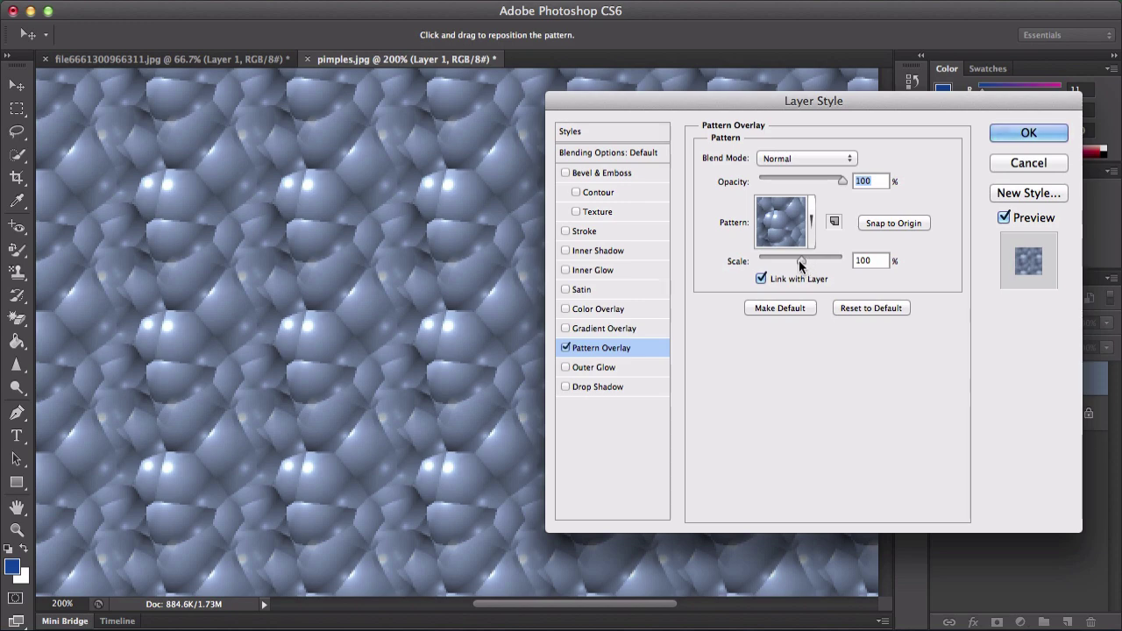
left_click(1008, 169)
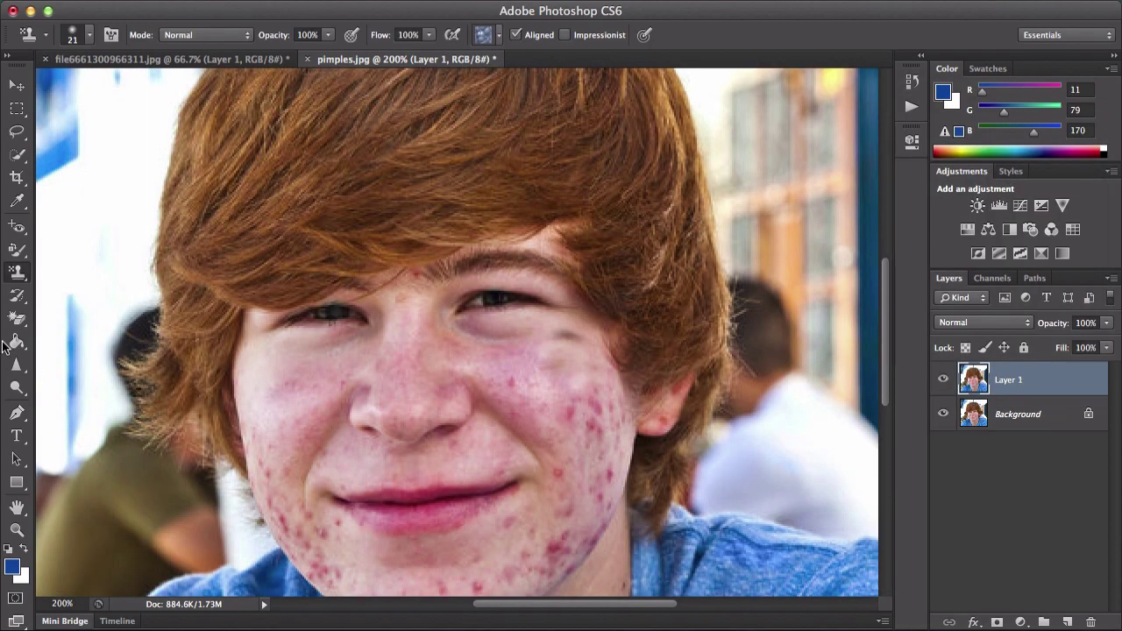
Paint the cheek patch back to original skin with the History Brush, then enlarge the History panel.
left_click(18, 297)
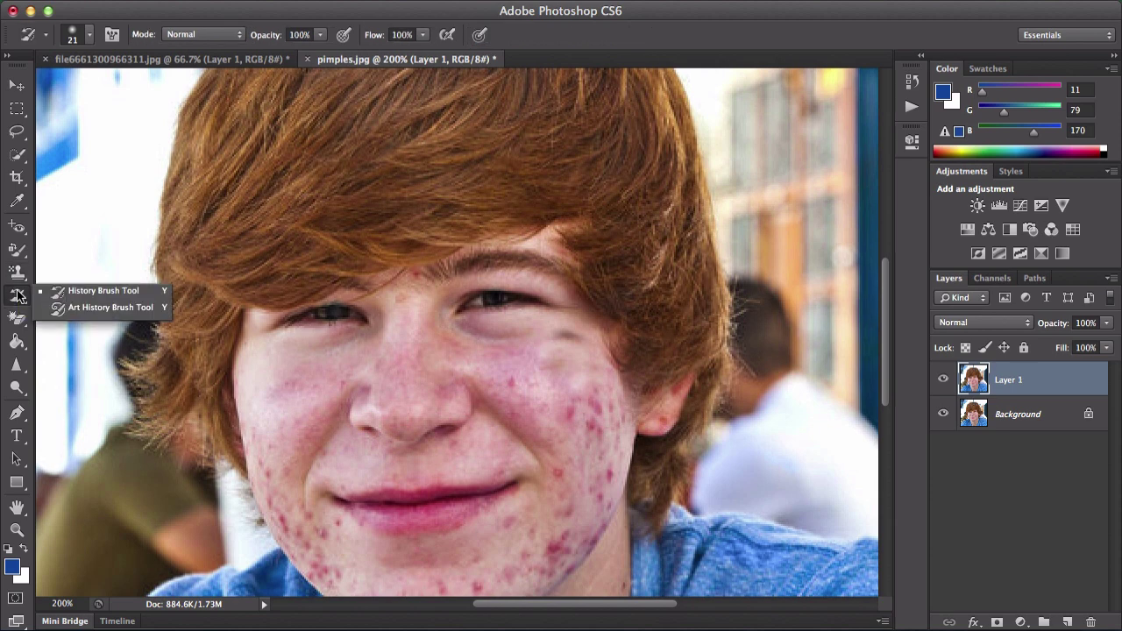
left_click(106, 292)
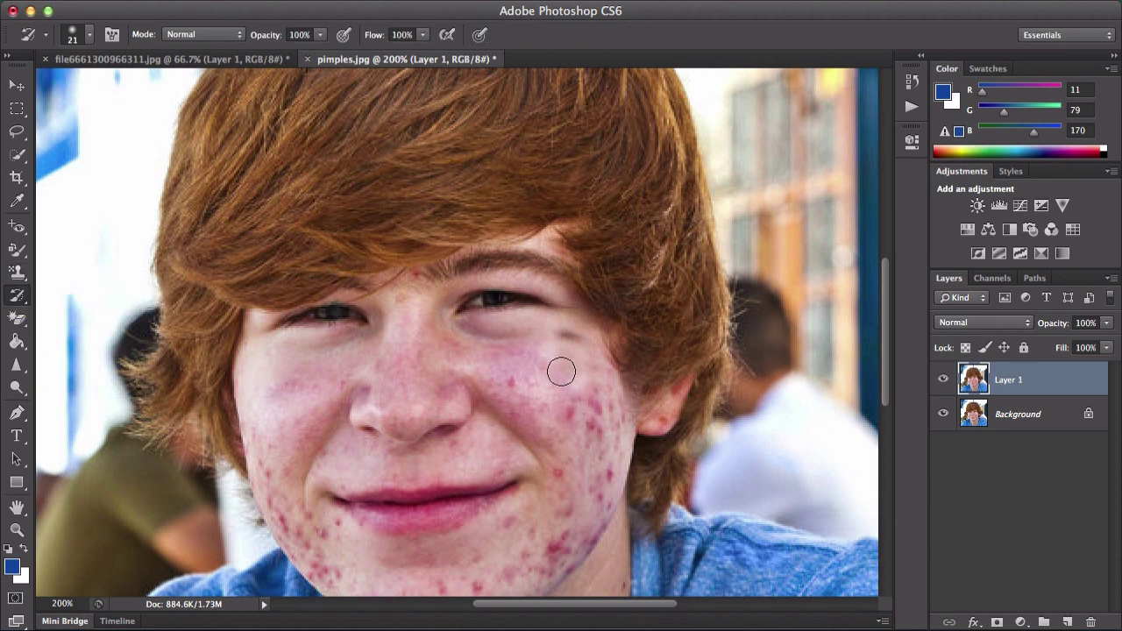
left_click_drag(561, 371, 566, 331)
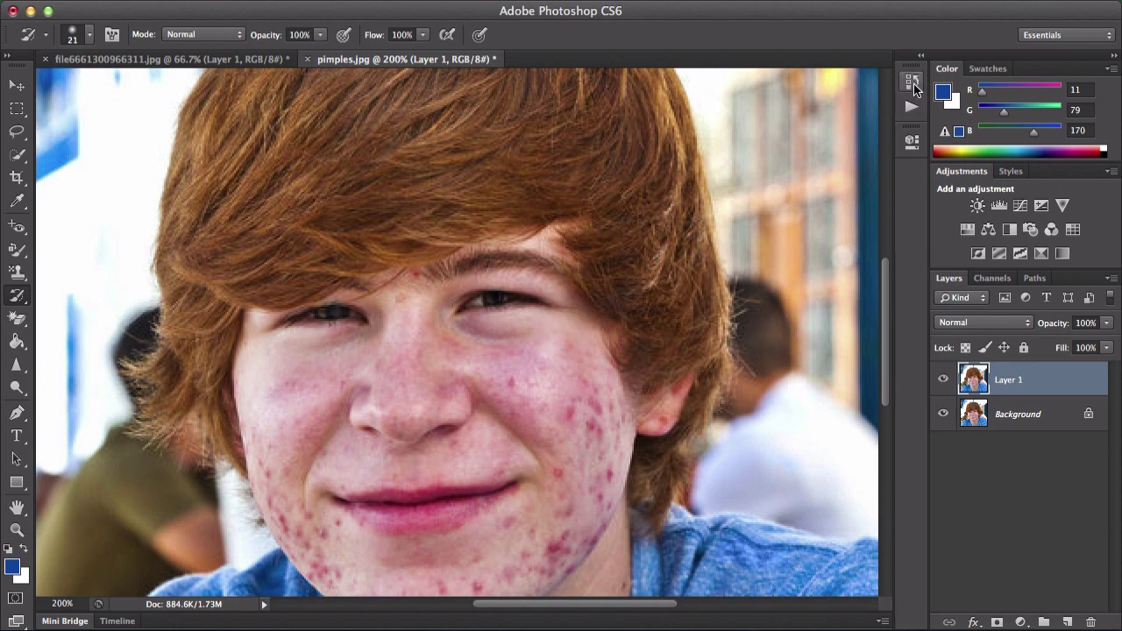
left_click(914, 81)
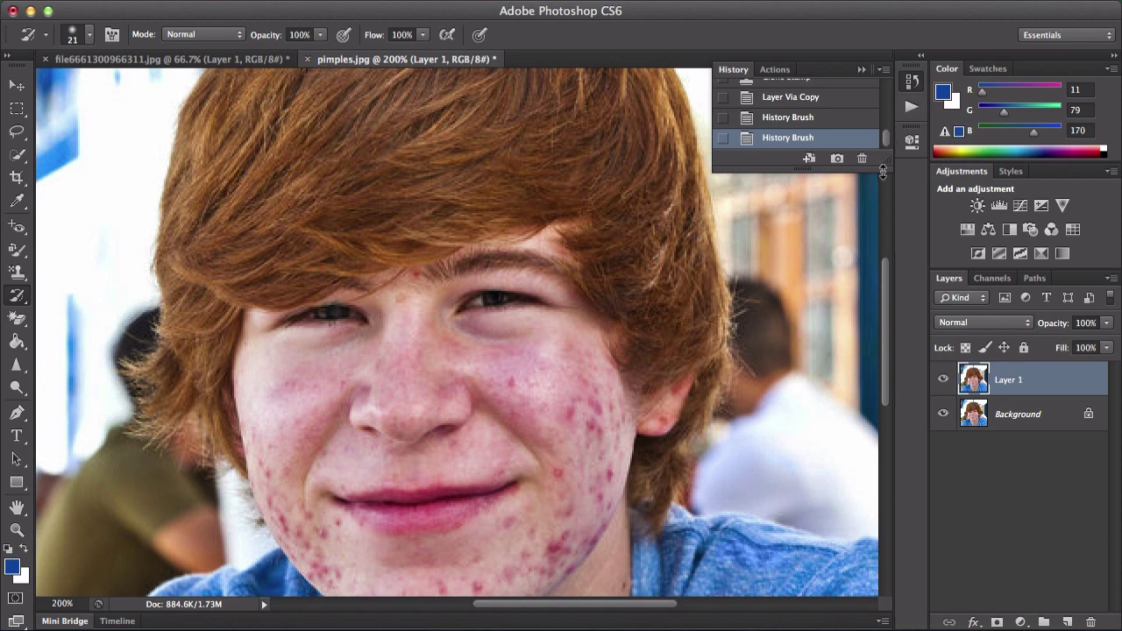
left_click_drag(851, 171, 857, 456)
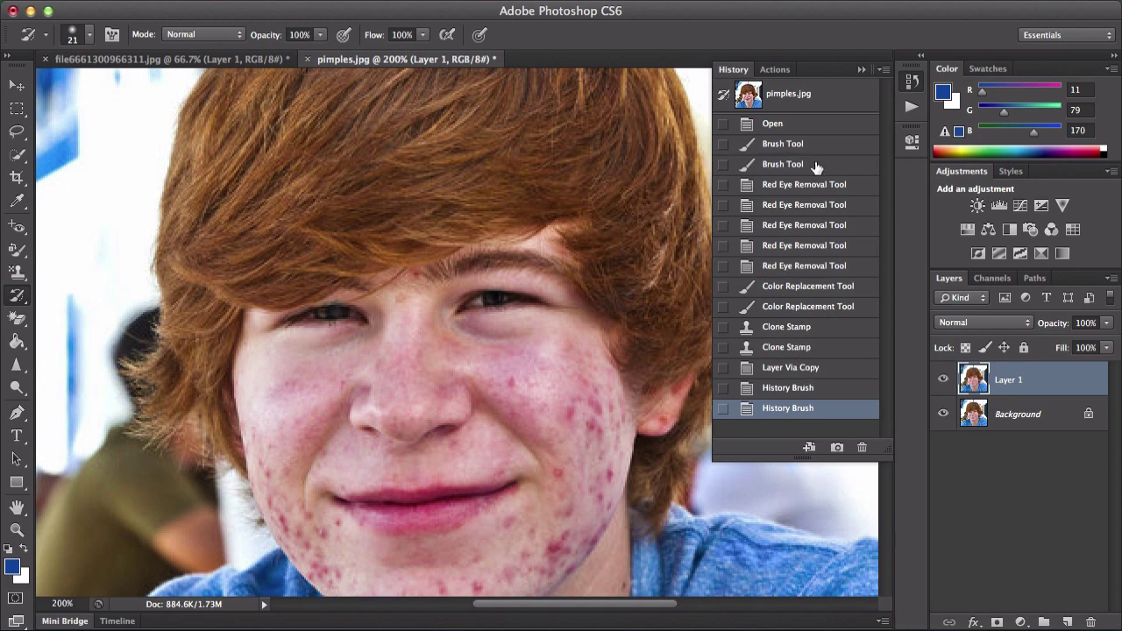
Delete the extra History Brush state and set the latest state as the history source.
left_click(784, 164)
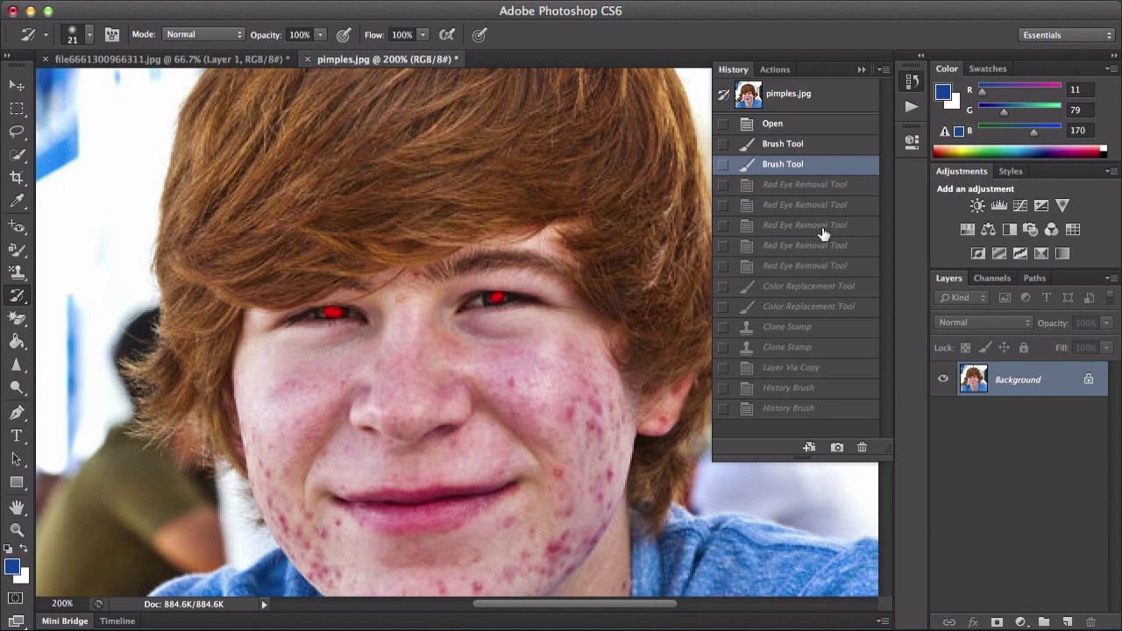
left_click(787, 409)
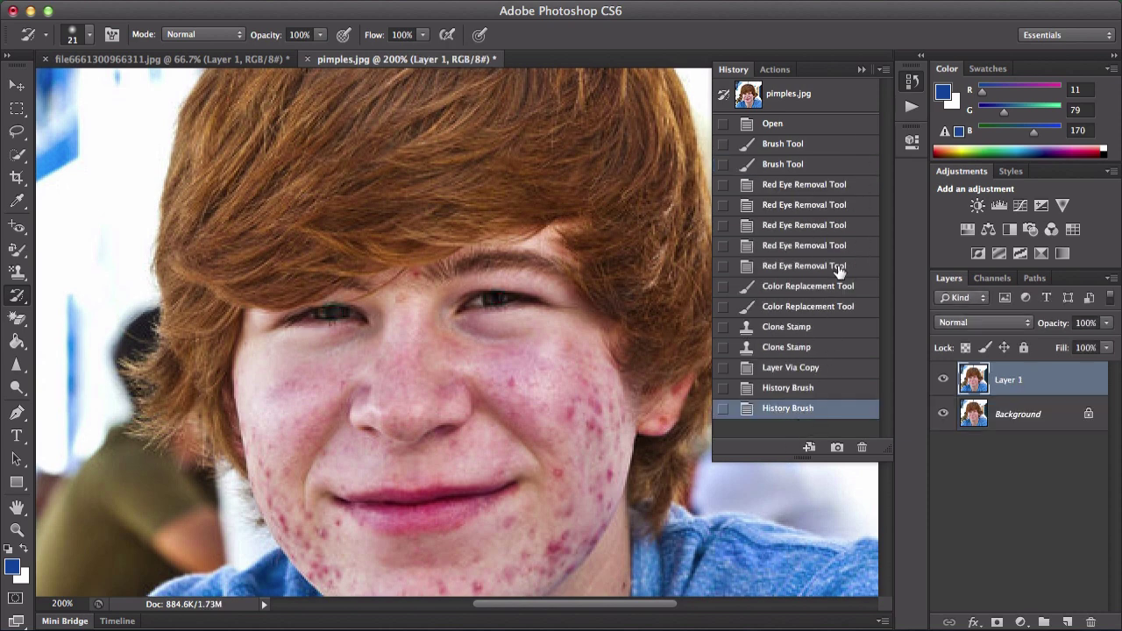
left_click(865, 448)
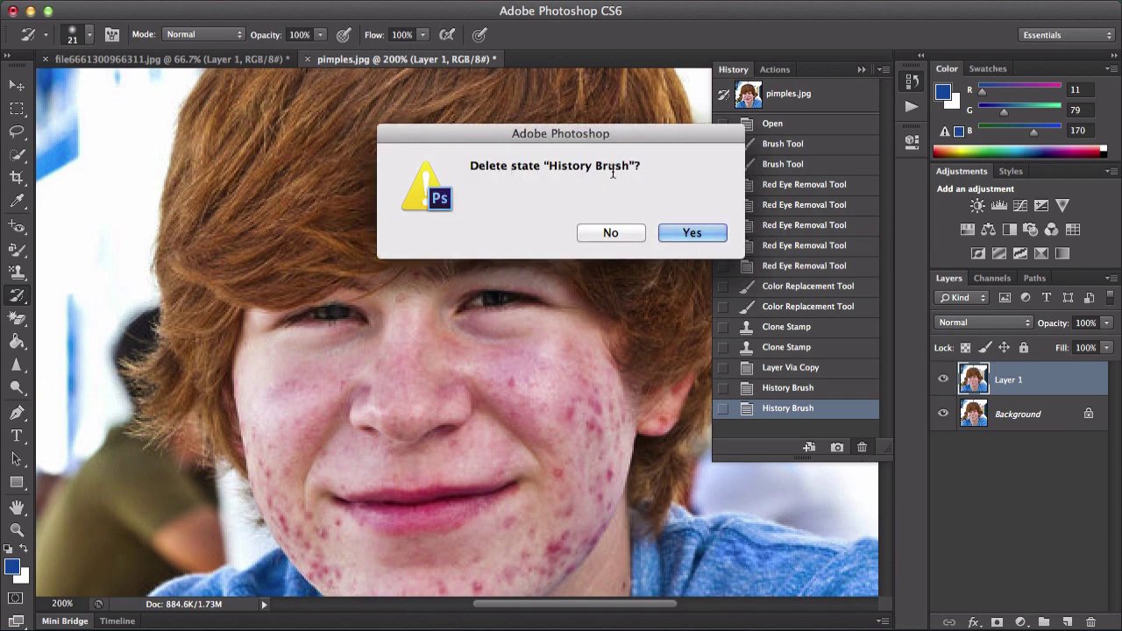
left_click(706, 235)
left_click(724, 387)
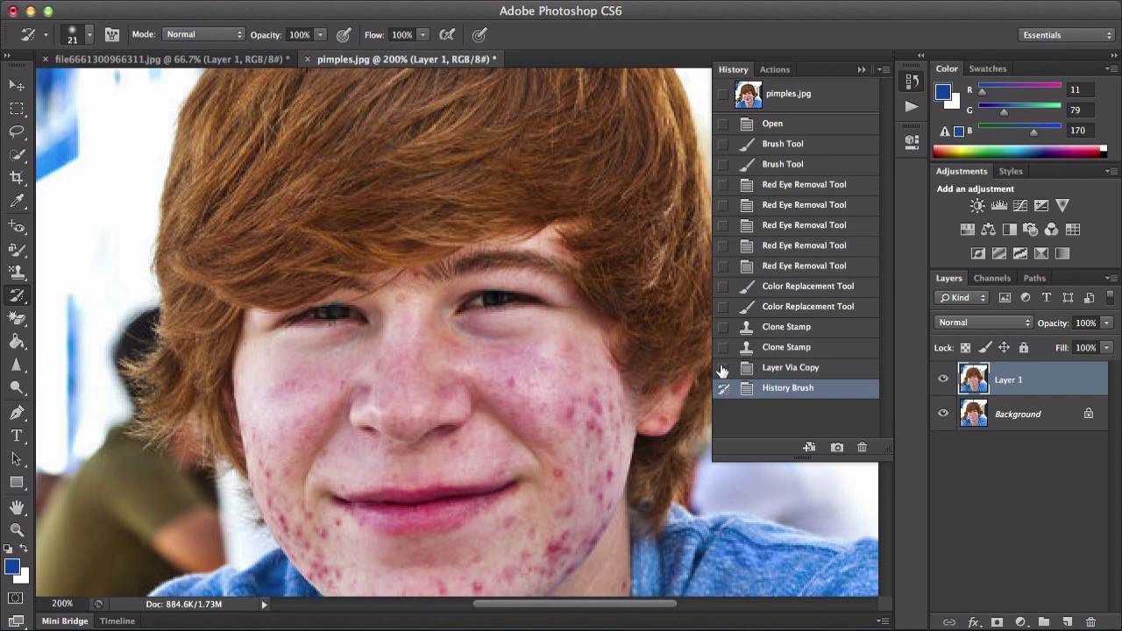
Compare Layer Via Copy, Clone Stamp and the pimples.jpg snapshot, then restore the latest History Brush state and close History.
left_click(808, 368)
left_click(810, 348)
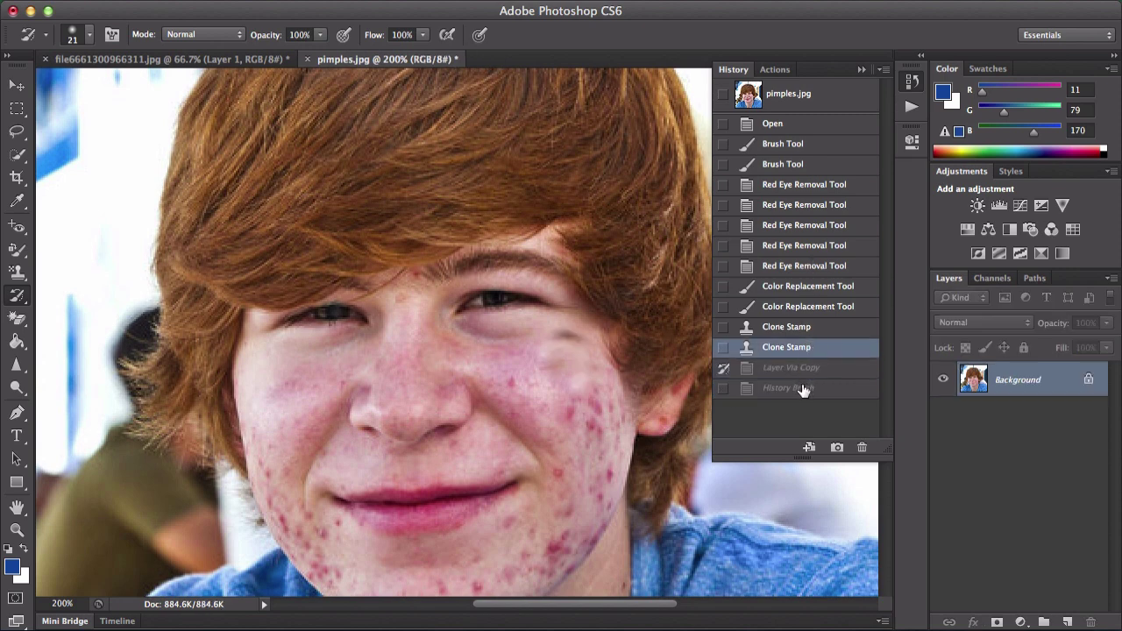
left_click(802, 387)
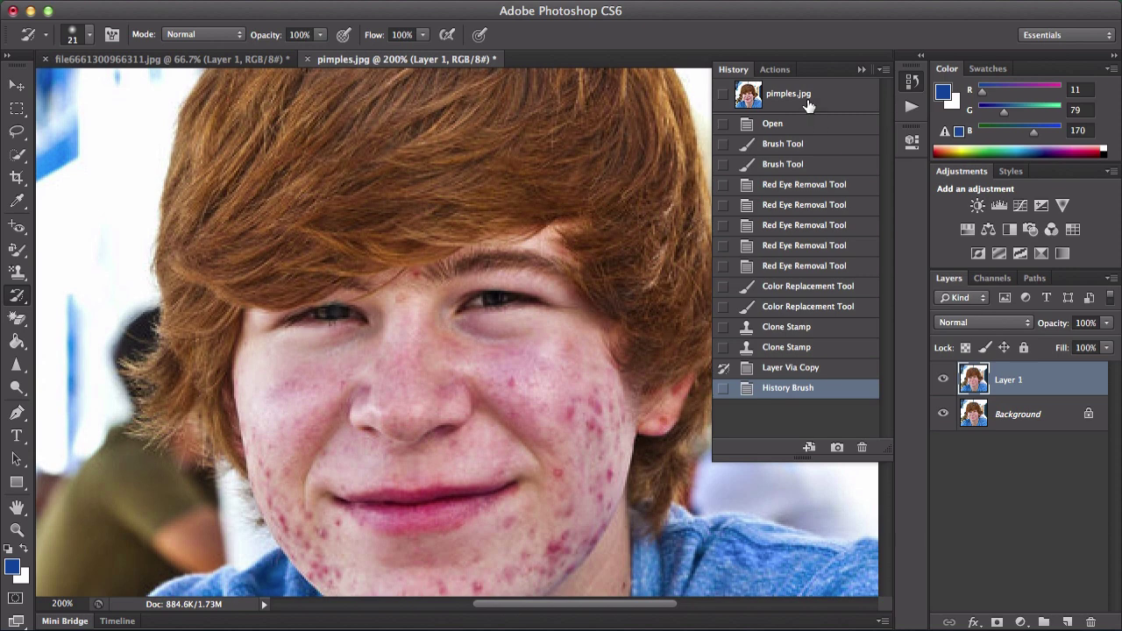
left_click(776, 98)
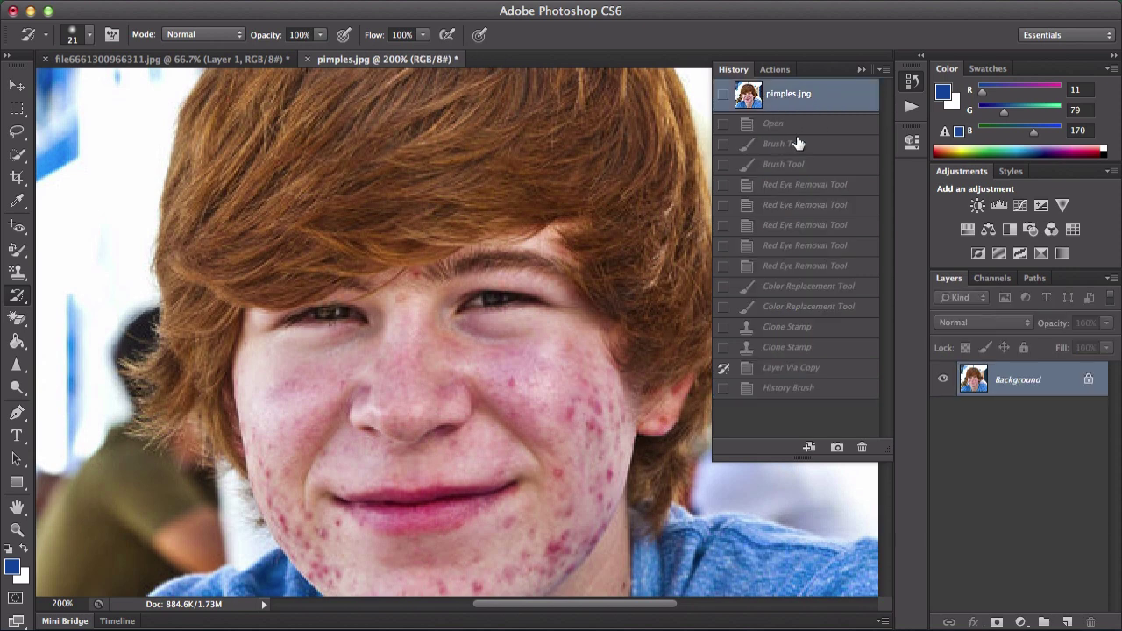
left_click(792, 389)
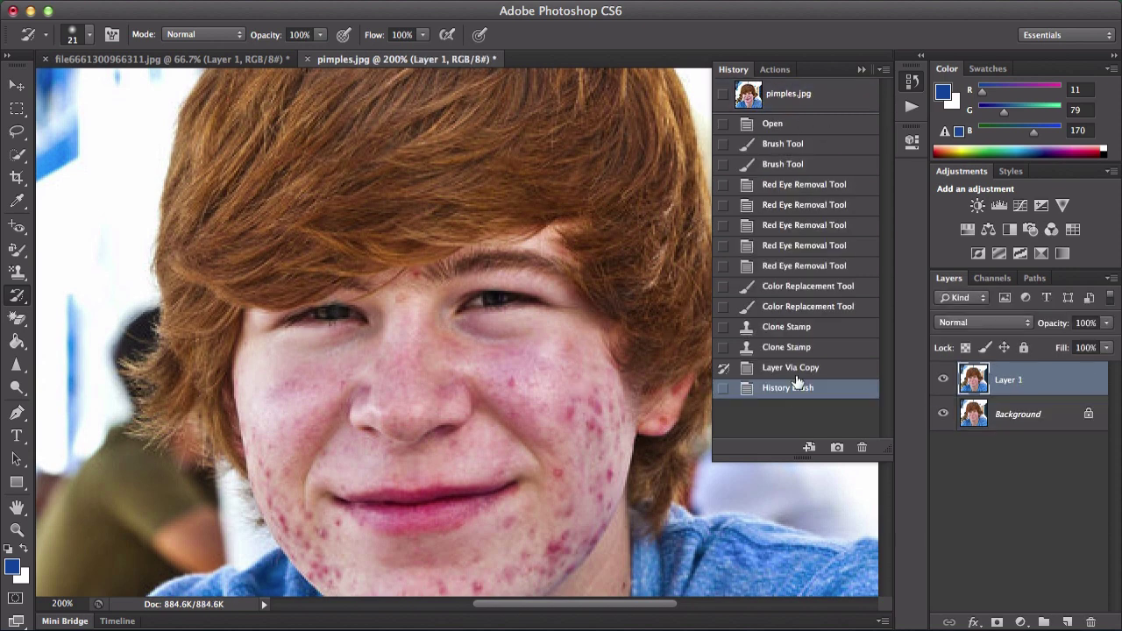
left_click(862, 68)
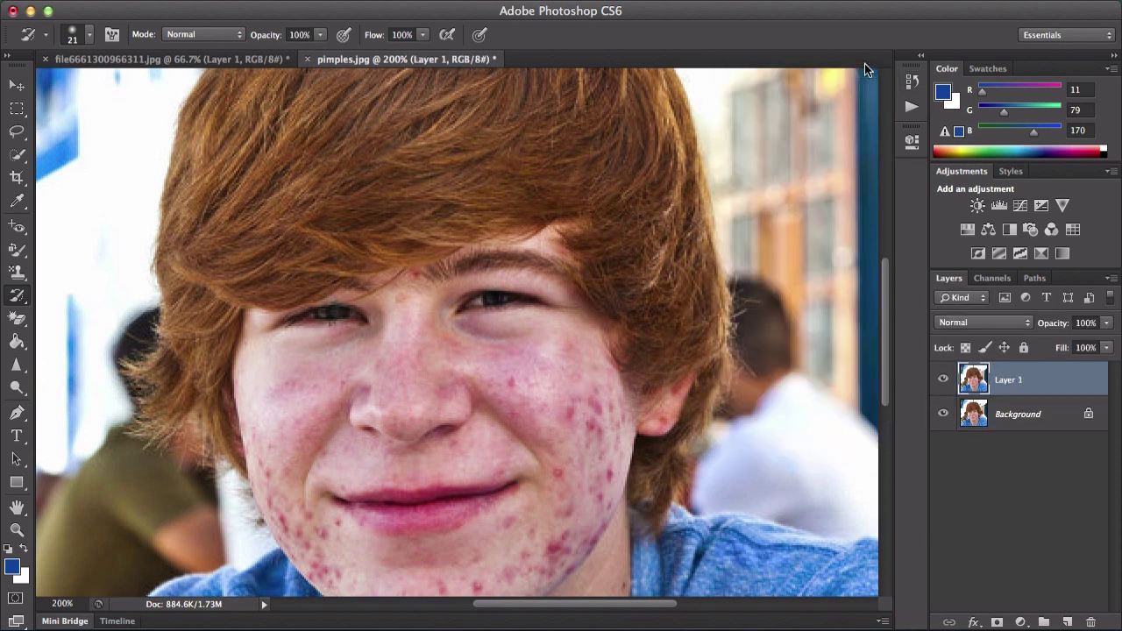
Erase part of Layer 1 over the right cheek with the 35 px standard Eraser Tool.
left_click(18, 297)
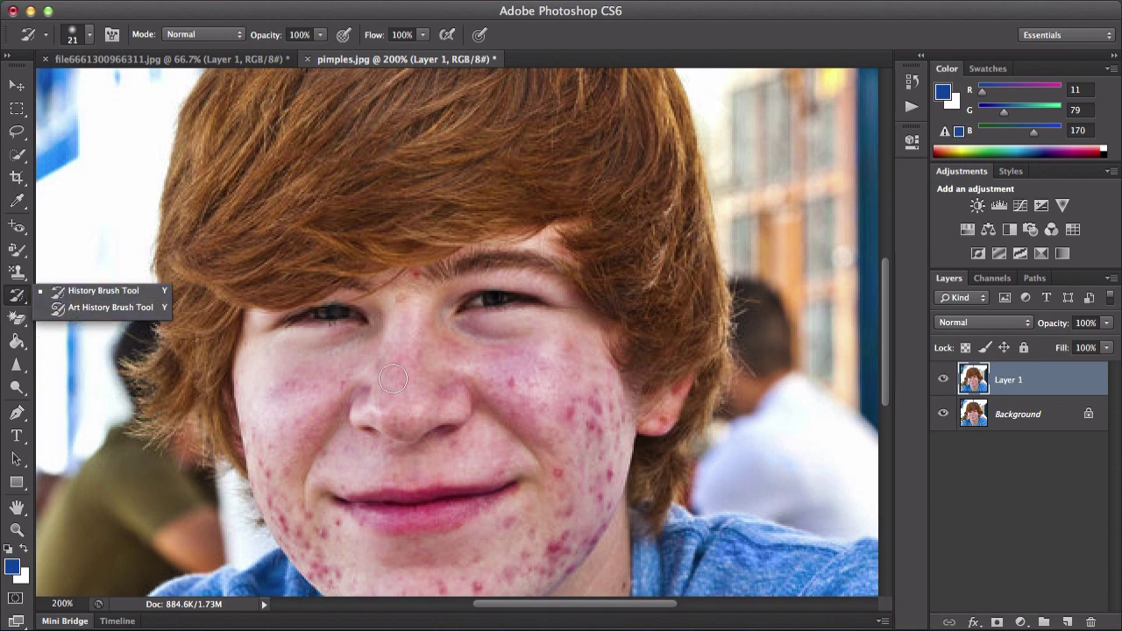
left_click(421, 393)
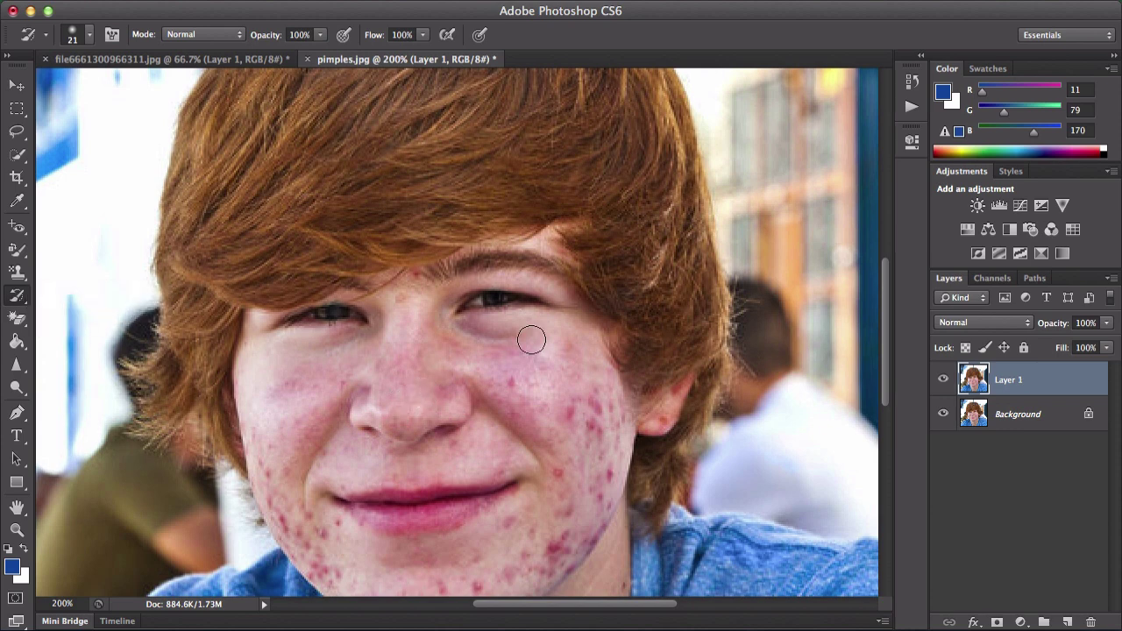
left_click(17, 319)
left_click(88, 314)
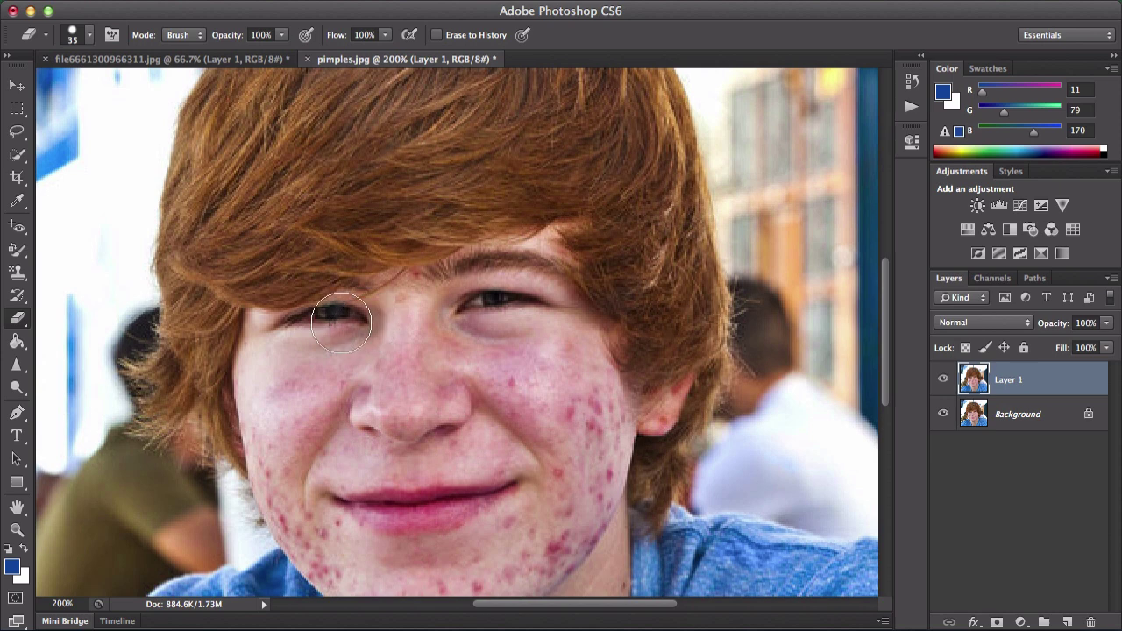
mouse_move(449, 383)
left_mouse_down()
mouse_move(543, 359)
mouse_move(551, 330)
mouse_move(589, 457)
mouse_move(610, 372)
mouse_move(544, 270)
mouse_move(586, 424)
mouse_move(576, 333)
left_mouse_up()
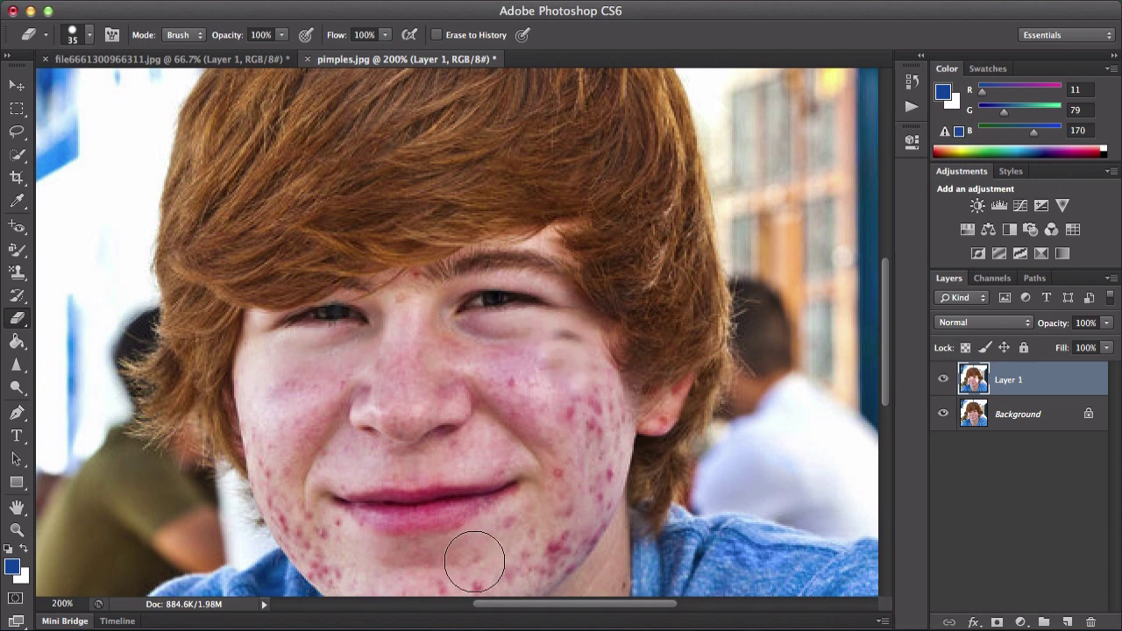
left_click(17, 318)
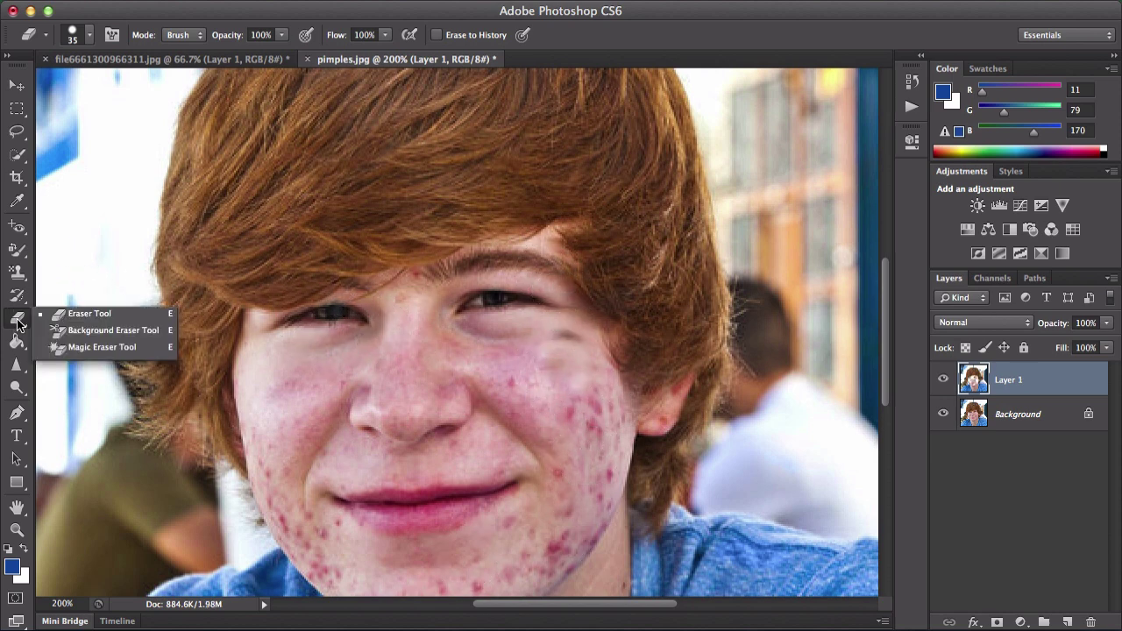
Select the Background Eraser, zoom to 300% on the hair, and merge Layer 1 down with Cmd+E.
left_click(68, 334)
key("super+minus")
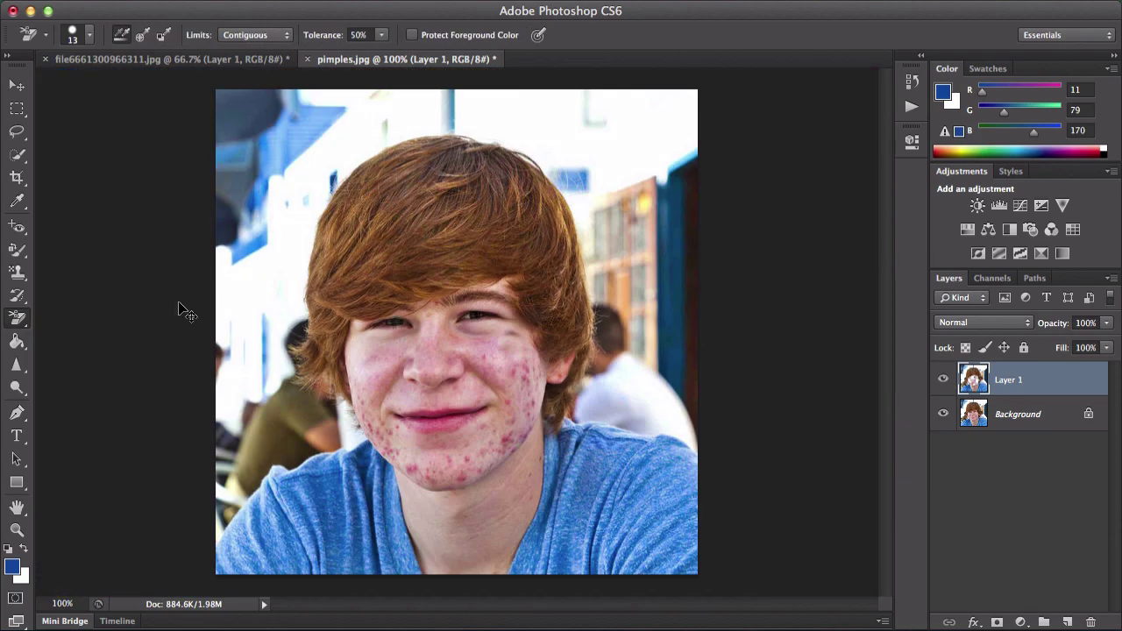
key("super+plus")
key("super+plus")
mouse_move(552, 304)
left_mouse_down()
mouse_move(305, 278)
mouse_move(297, 465)
left_mouse_up()
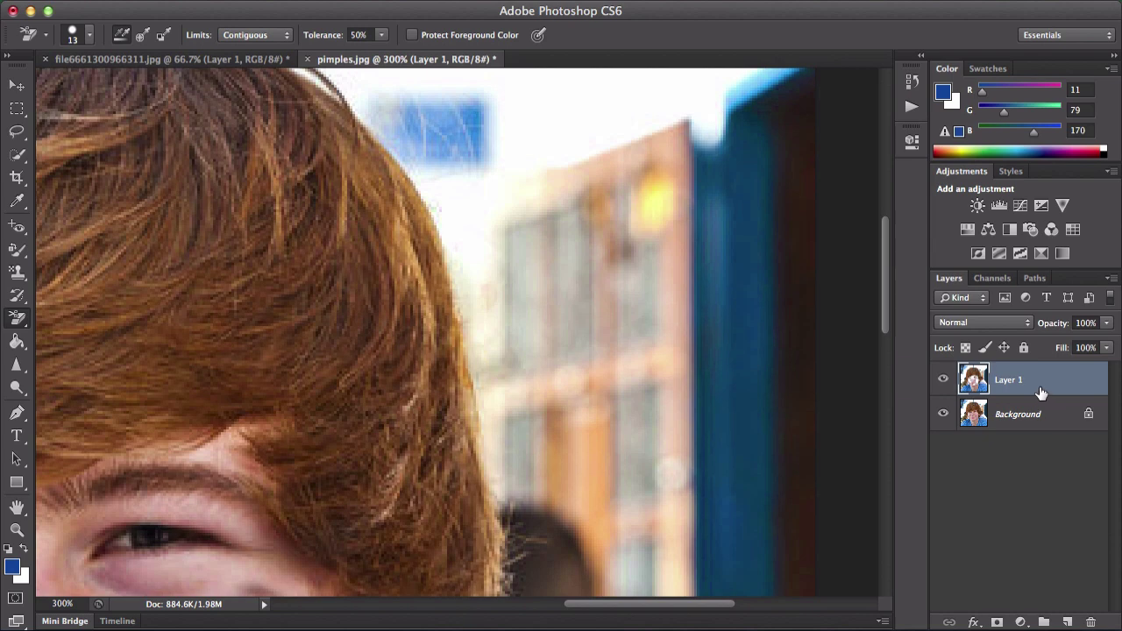
key("super+e")
Erase a transparent strip of background along the right edge and top of the hair.
left_click_drag(463, 299, 498, 424)
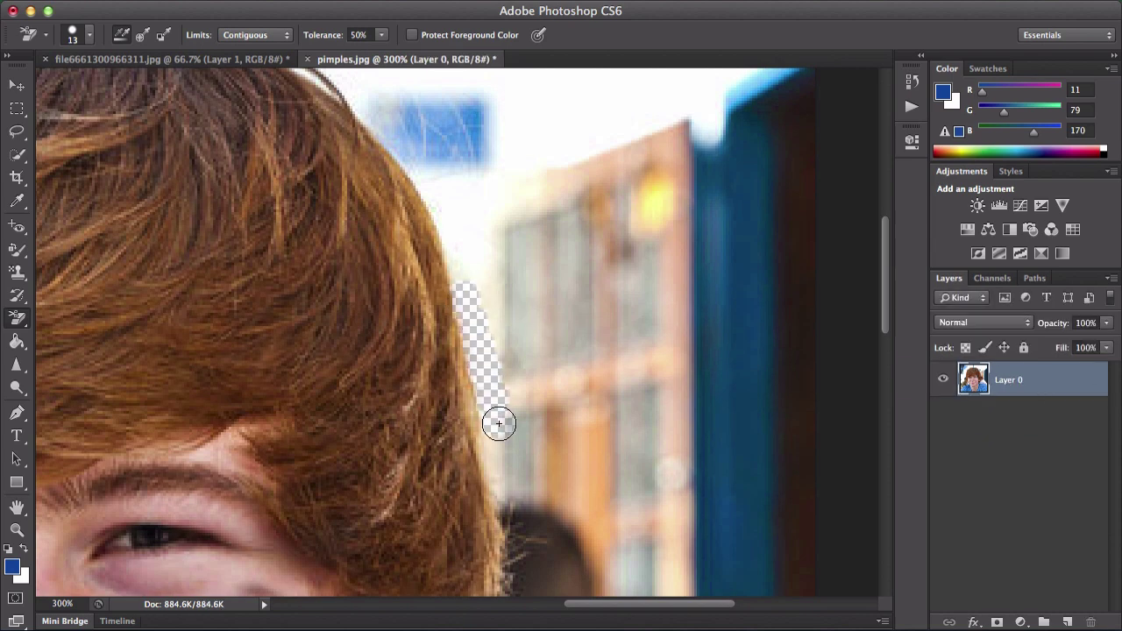
key("super+z")
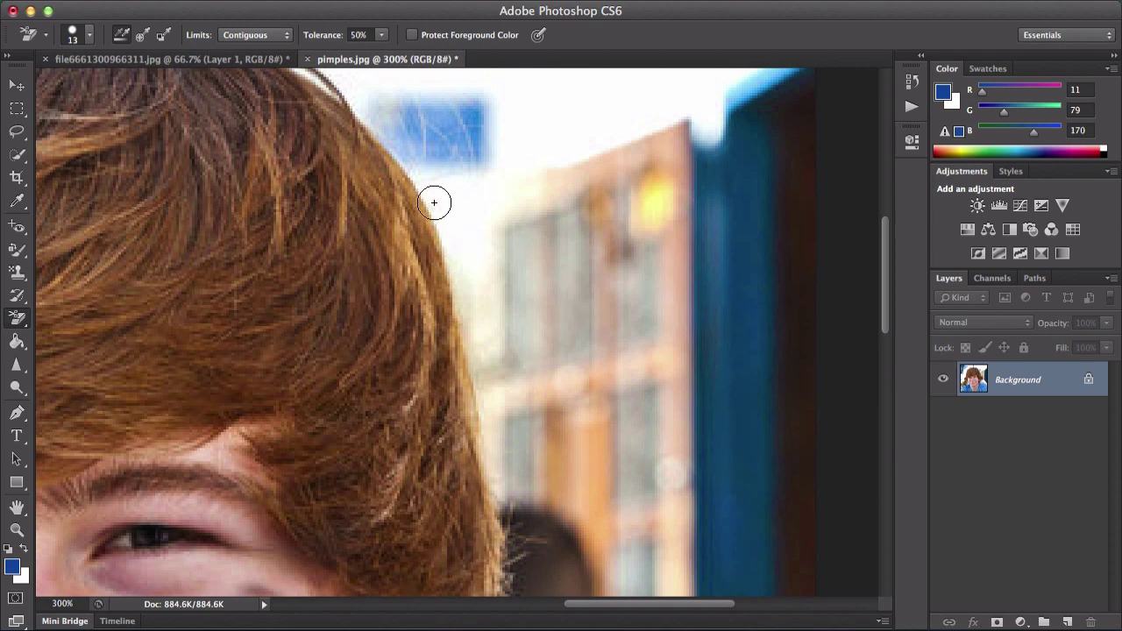
left_click_drag(437, 192, 500, 484)
mouse_move(453, 251)
left_mouse_down()
mouse_move(404, 168)
mouse_move(363, 146)
mouse_move(431, 225)
left_mouse_up()
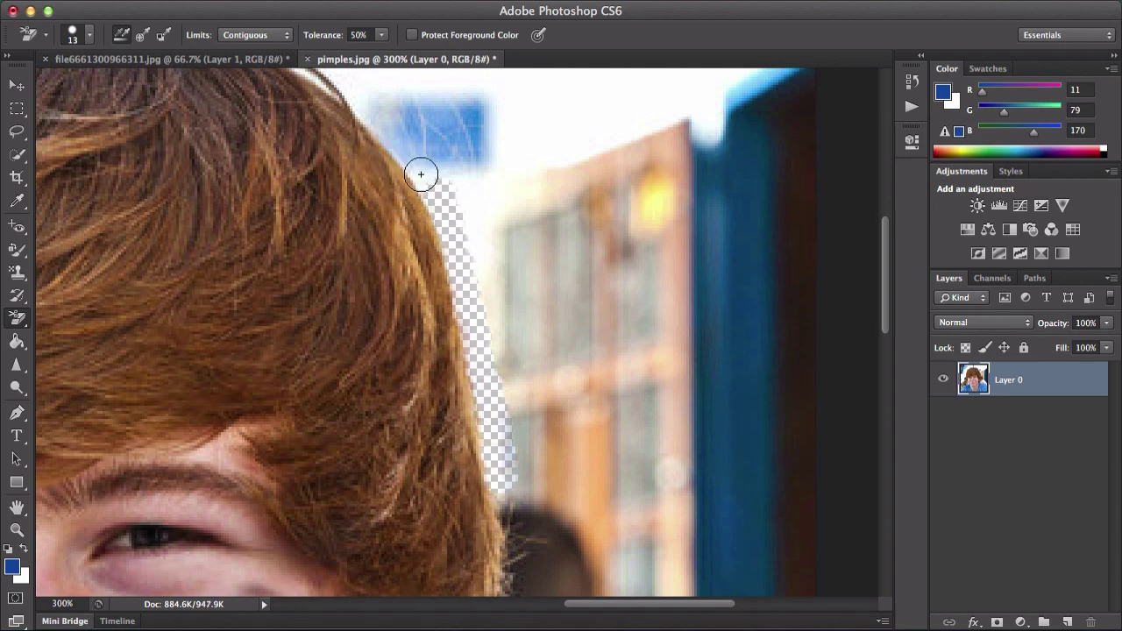
left_click_drag(421, 170, 492, 389)
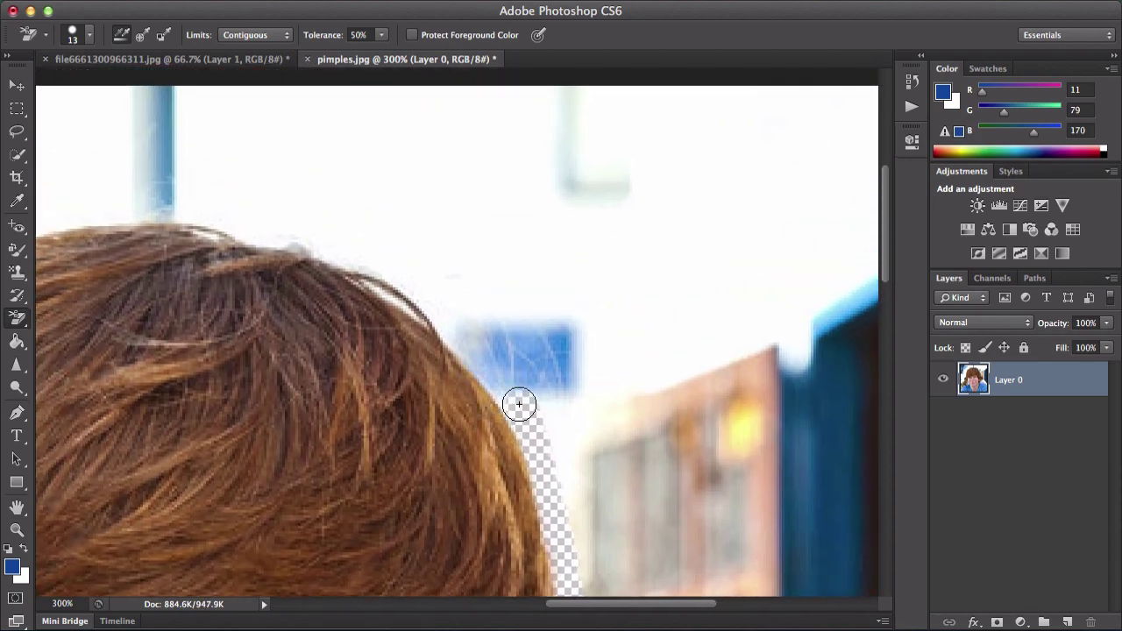
Lower the Background Eraser hardness to 9% for a much softer brush.
left_click(518, 401)
right_click(465, 283)
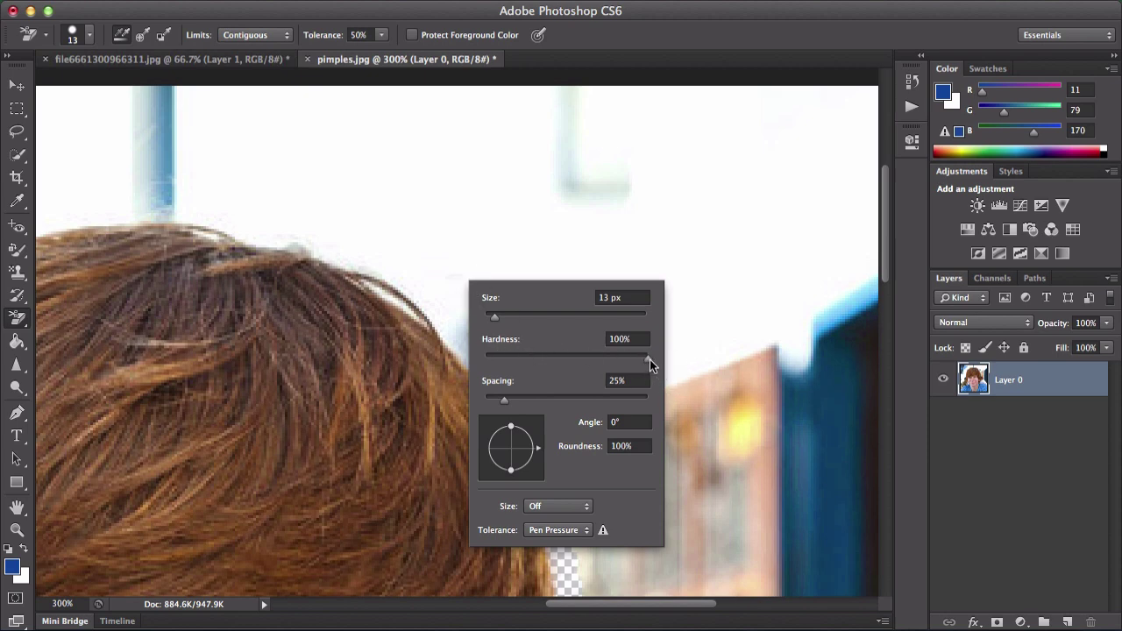
left_click_drag(650, 360, 514, 362)
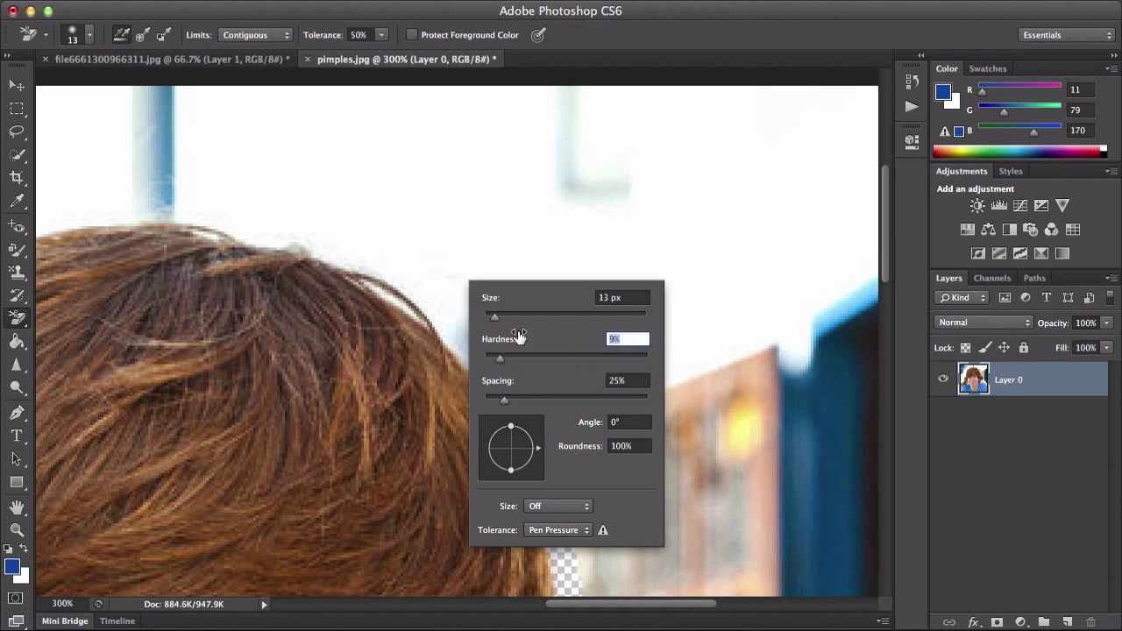
right_click(569, 156)
left_click(653, 13)
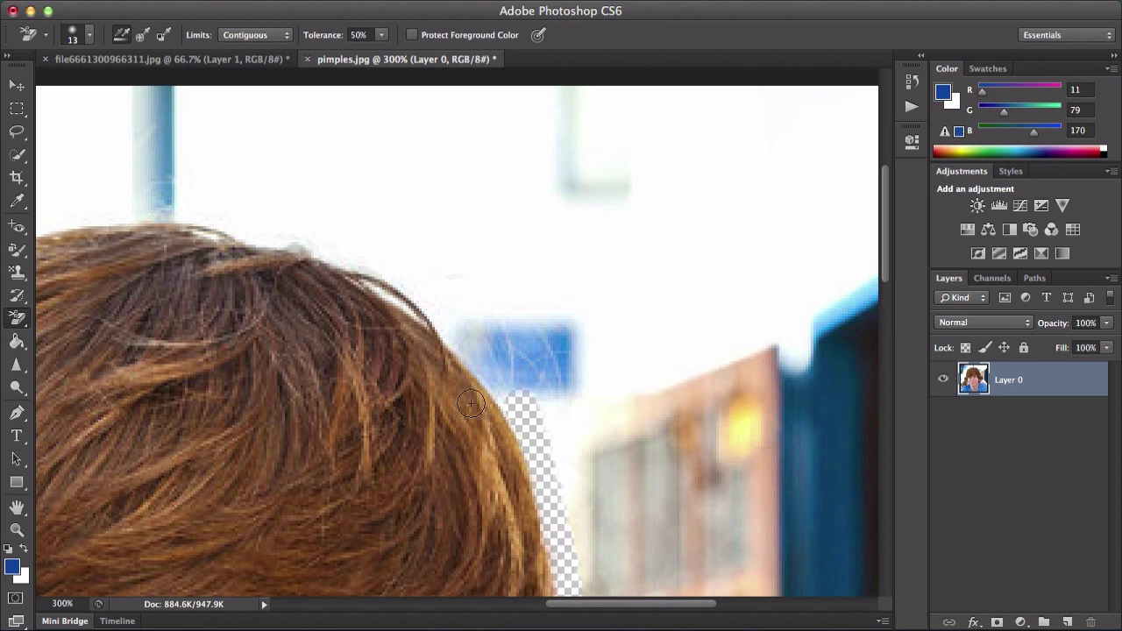
Erase the background along the hair edge with the soft brush.
mouse_move(471, 404)
left_mouse_down()
mouse_move(513, 408)
mouse_move(465, 349)
left_mouse_up()
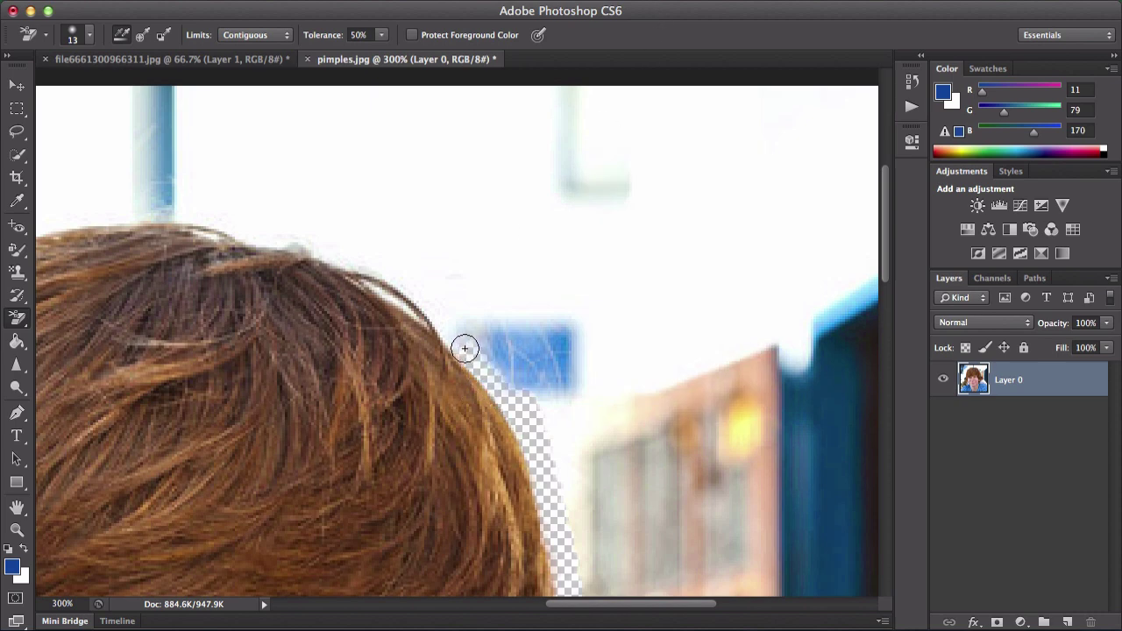
scroll(502, 406, "up", 5)
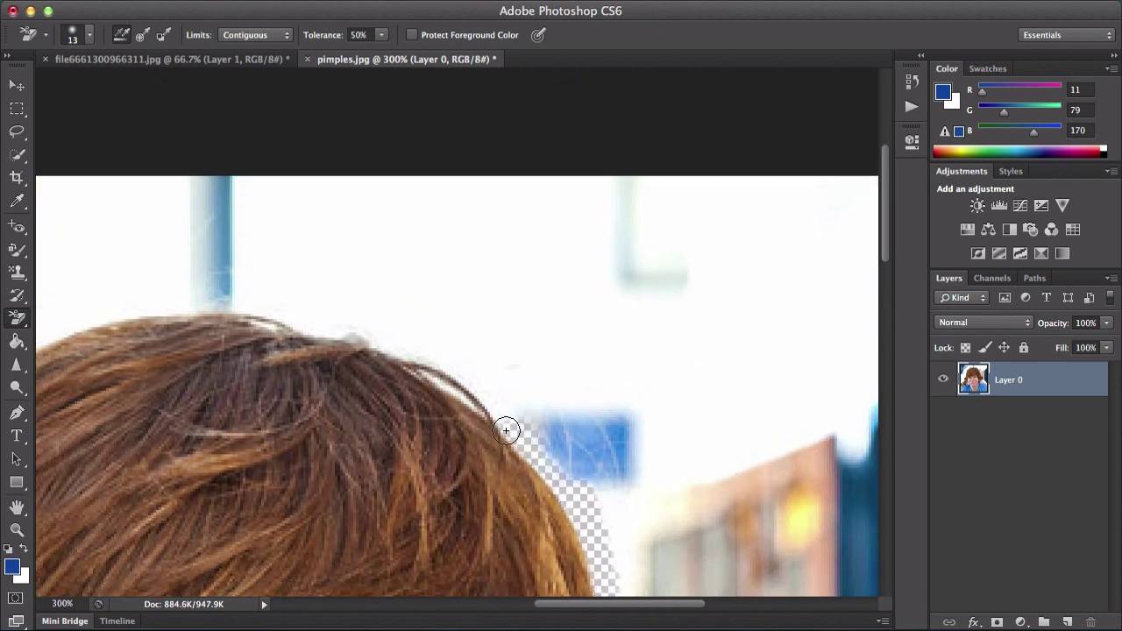
mouse_move(506, 430)
left_mouse_down()
mouse_move(483, 408)
mouse_move(529, 438)
mouse_move(446, 371)
mouse_move(505, 413)
left_mouse_up()
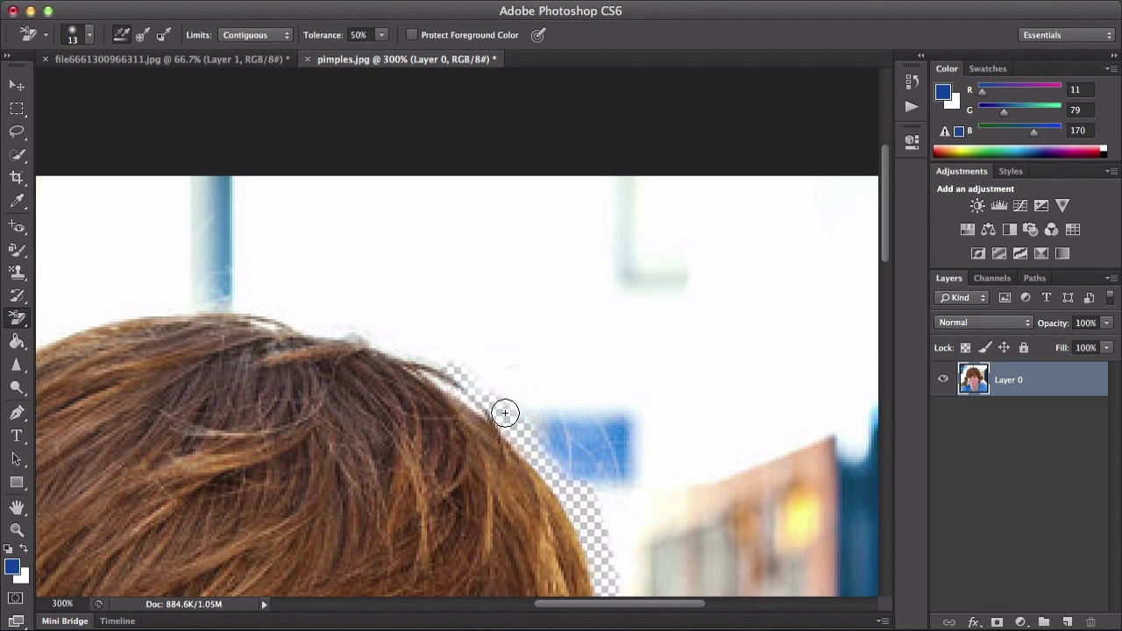
scroll(494, 376, "up", 3)
mouse_move(535, 453)
left_mouse_down()
mouse_move(474, 408)
mouse_move(359, 364)
left_mouse_up()
left_click(581, 430)
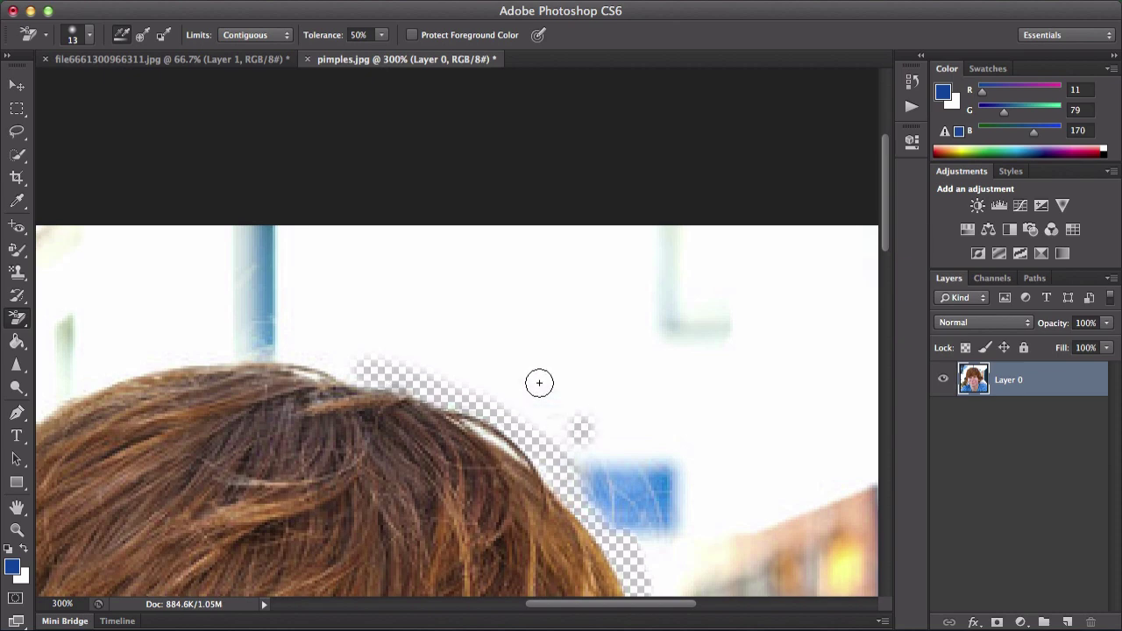
mouse_move(539, 383)
left_mouse_down()
mouse_move(461, 380)
mouse_move(597, 430)
mouse_move(519, 394)
left_mouse_up()
Set the brush size to 76 px, sweep away a large patch of sky, and fit the photo on screen.
right_click(537, 331)
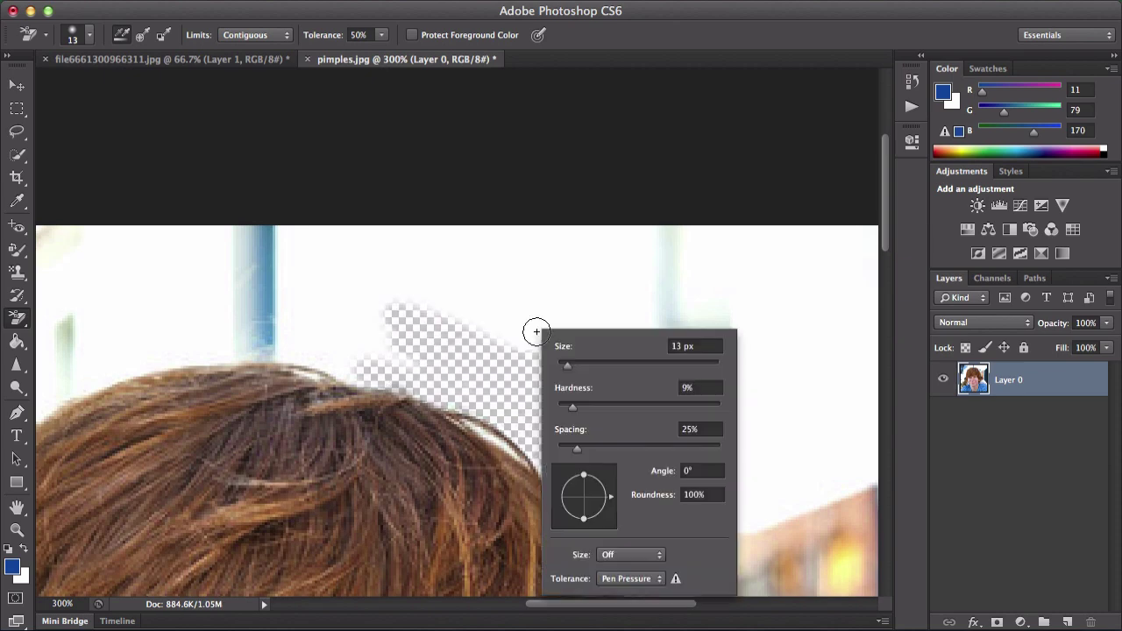
type("76")
right_click(603, 135)
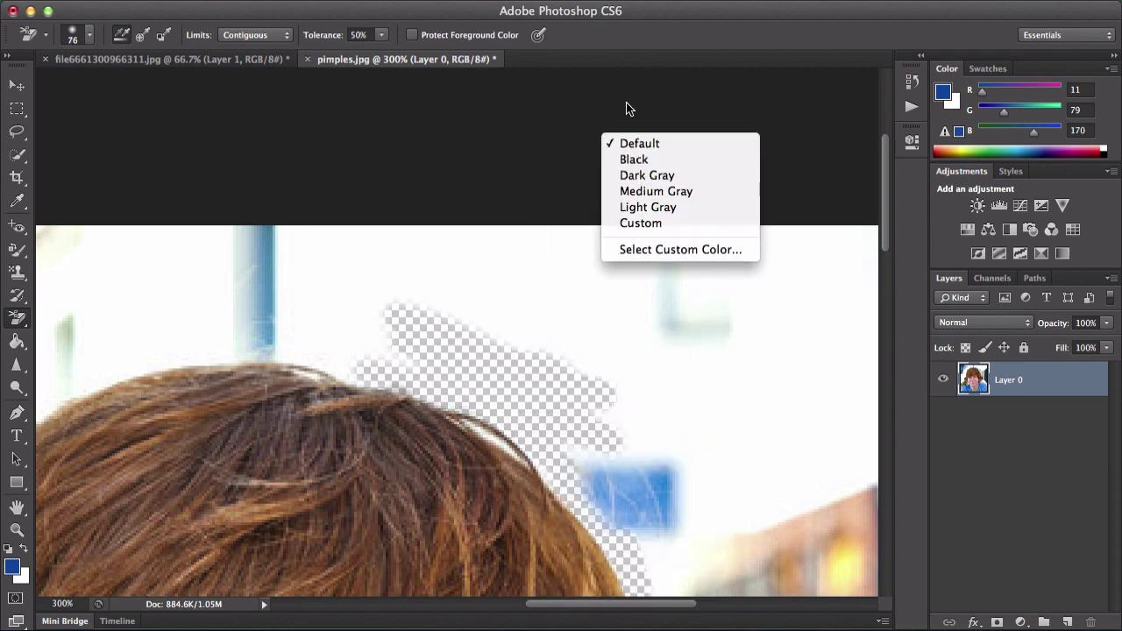
left_click(672, 54)
mouse_move(648, 289)
left_mouse_down()
mouse_move(476, 275)
mouse_move(702, 369)
mouse_move(534, 293)
mouse_move(394, 251)
left_mouse_up()
key("super+minus")
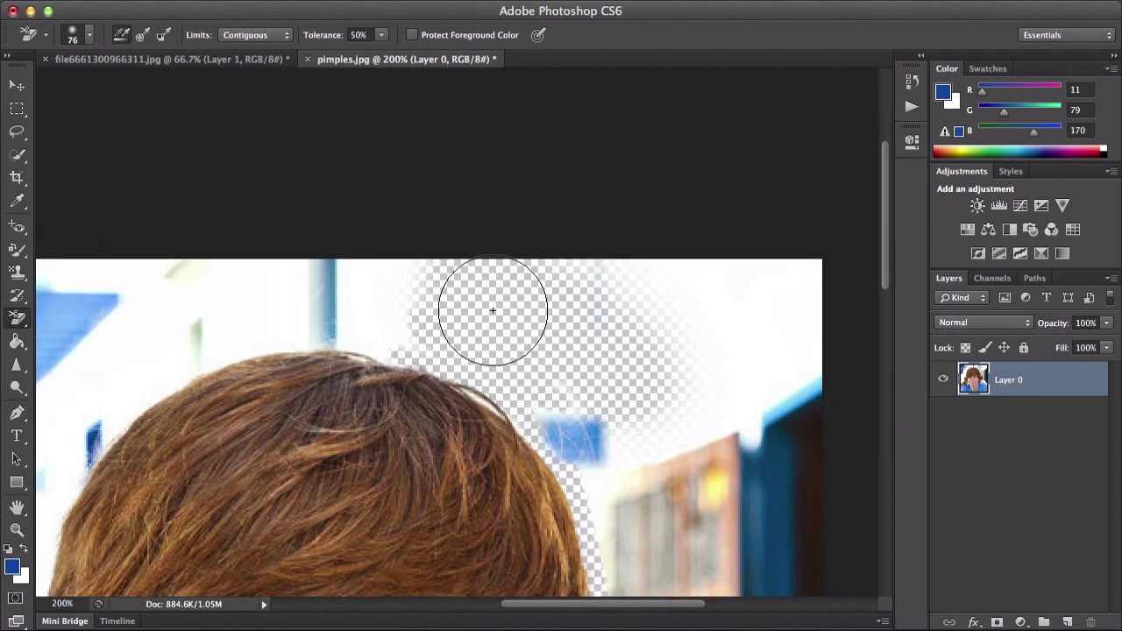
key("super+0")
Select the Magic Eraser and try a click on the left background, then undo it.
left_click(17, 317)
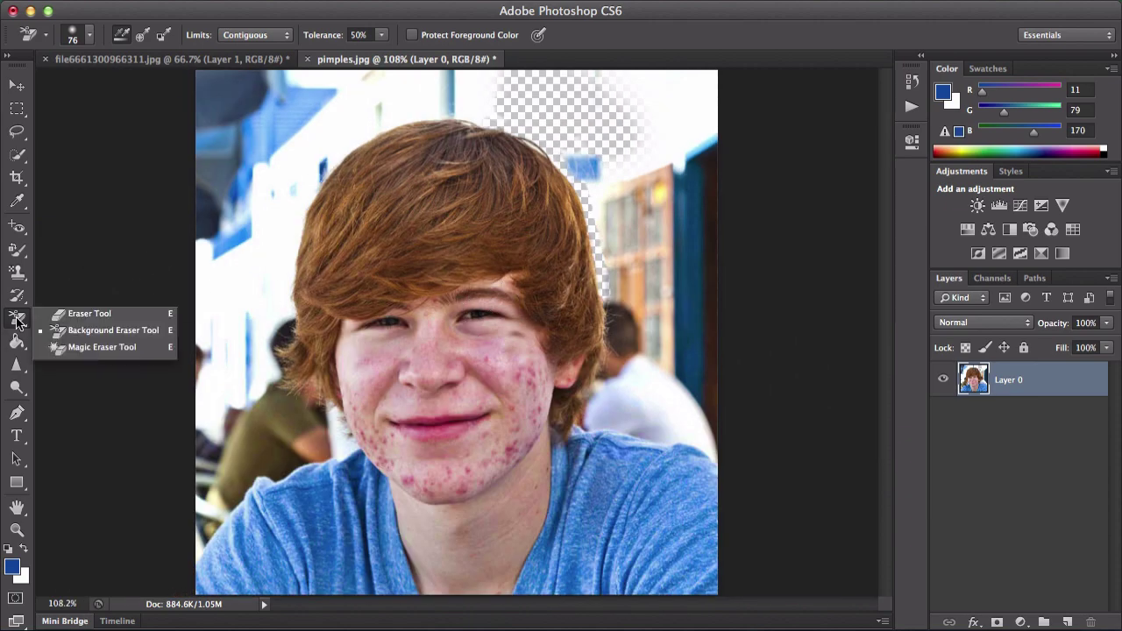
left_click(83, 347)
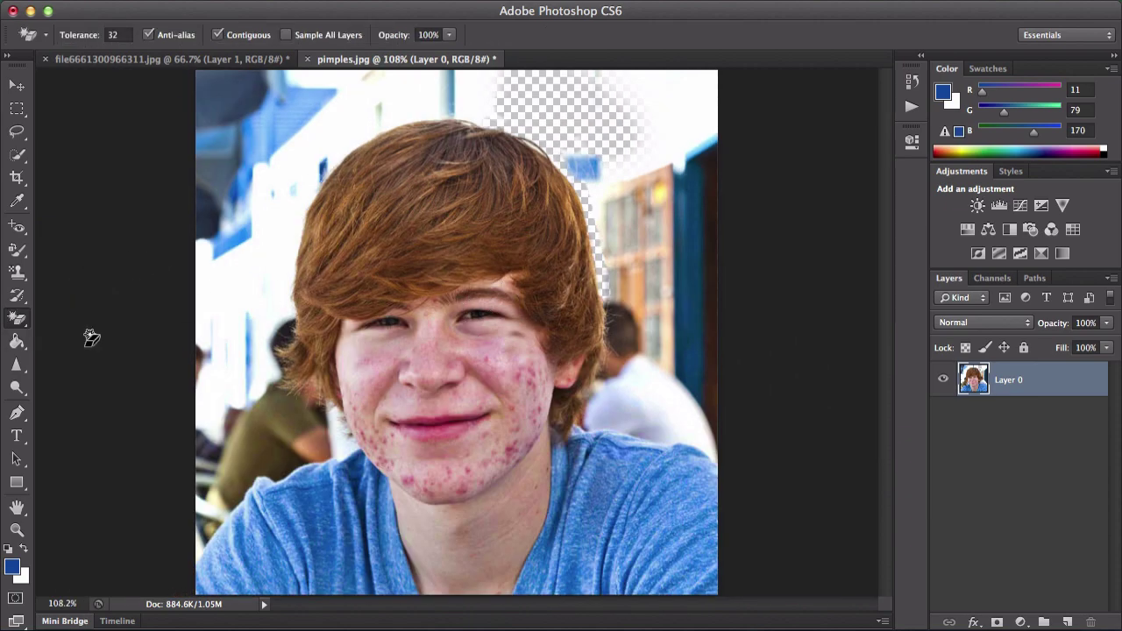
left_click(274, 165)
key("super+z")
Magic-erase the white, dark and blue background areas on the left and top left.
left_click(237, 291)
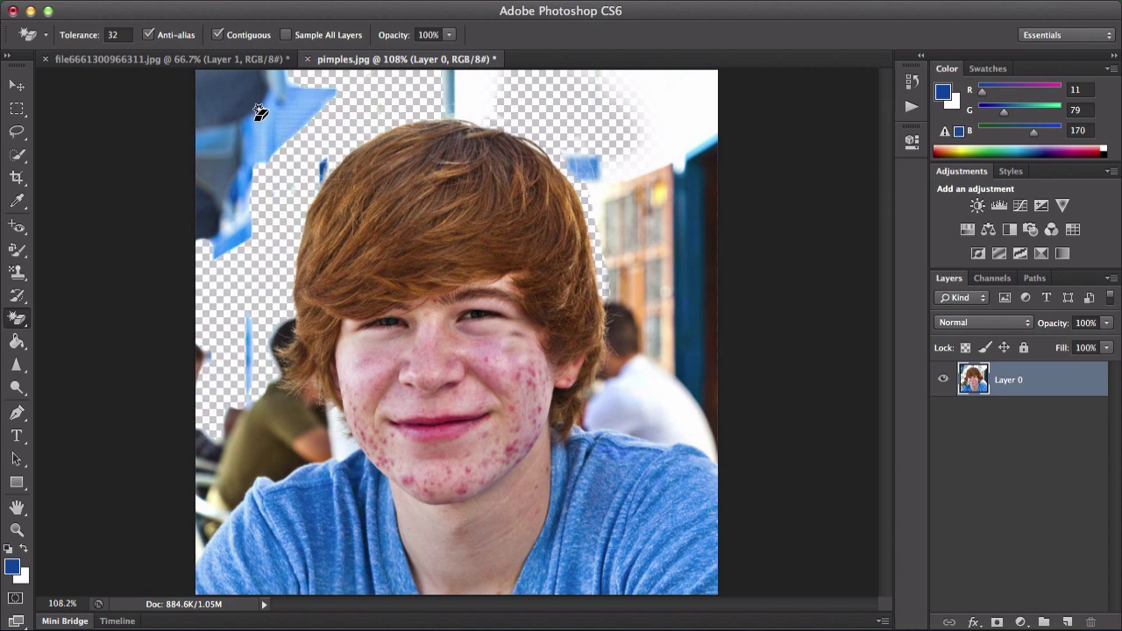
left_click(220, 95)
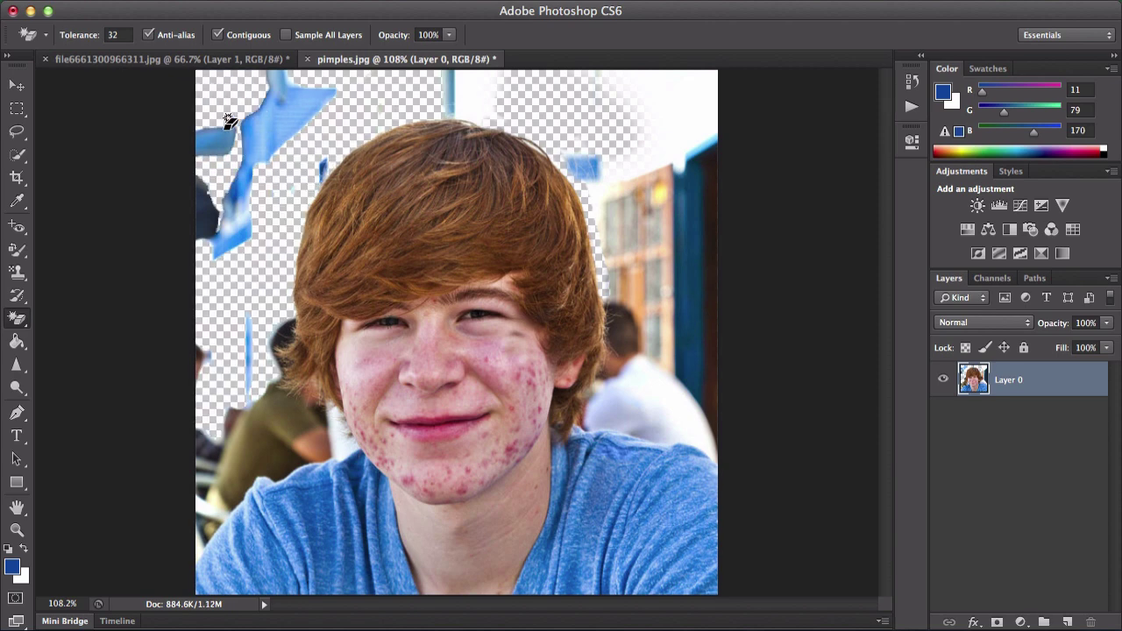
left_click(285, 110)
left_click(246, 215)
left_click(252, 228)
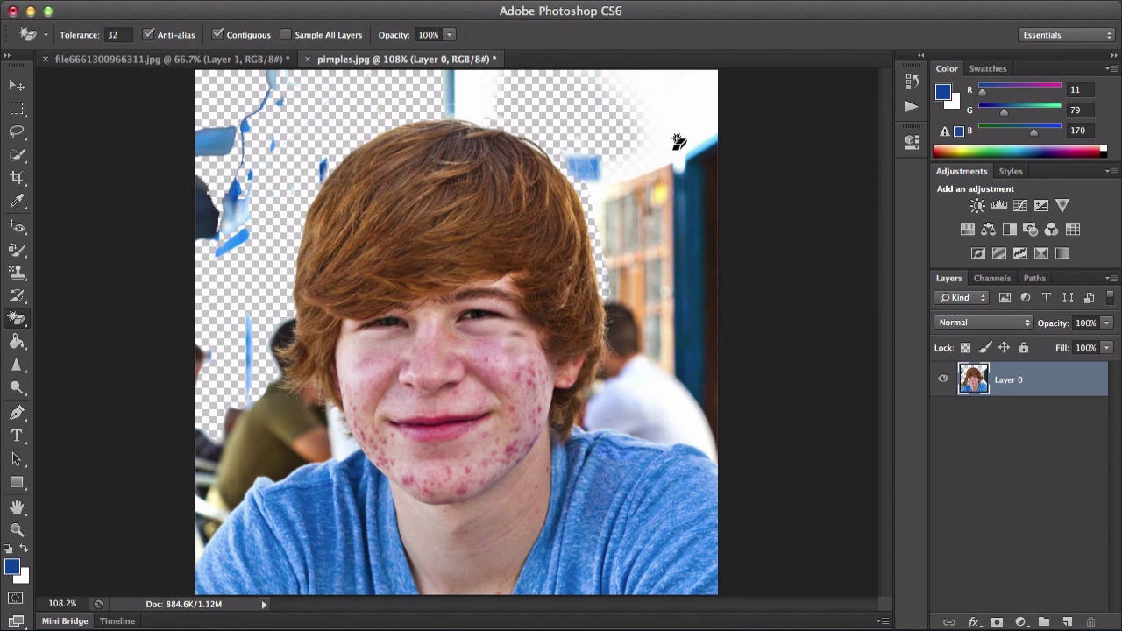
mouse_move(17, 341)
left_mouse_down()
mouse_move(52, 350)
mouse_move(86, 340)
mouse_move(32, 351)
mouse_move(95, 340)
left_mouse_up()
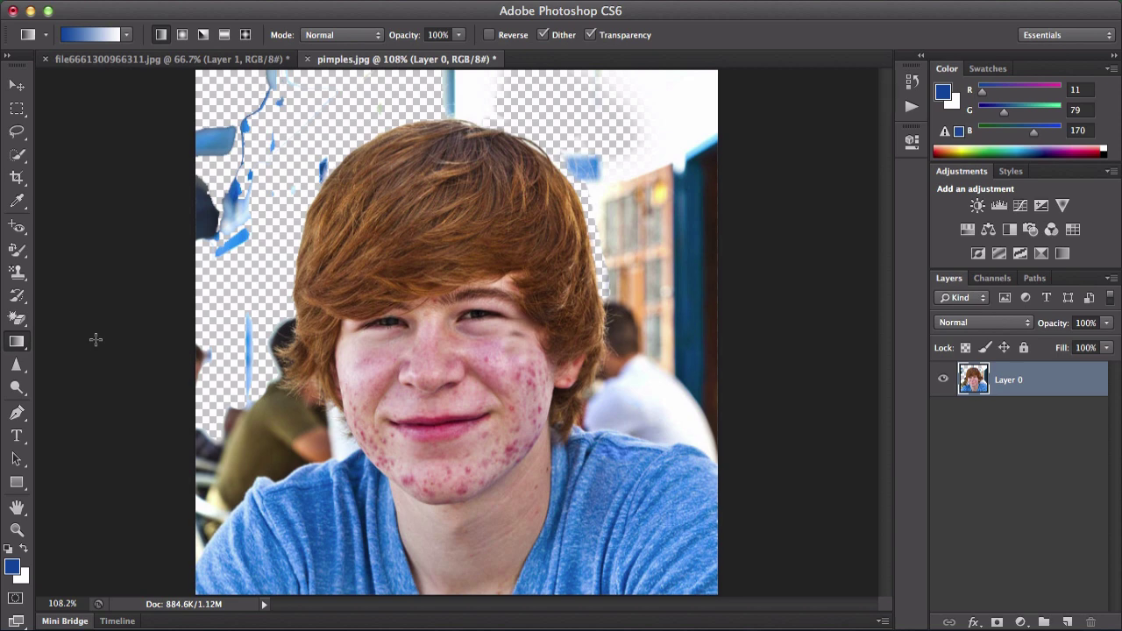
Select the Paint Bucket and set the foreground colour to cyan 41e8ee (R 65, G 232, B 238).
left_click(19, 345)
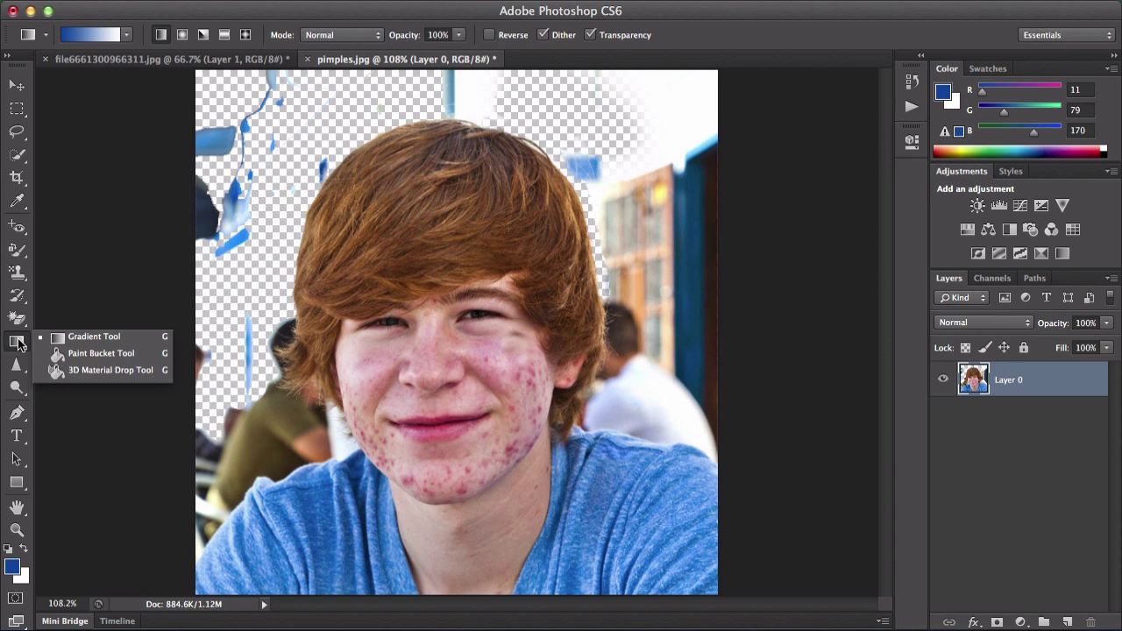
left_click(99, 353)
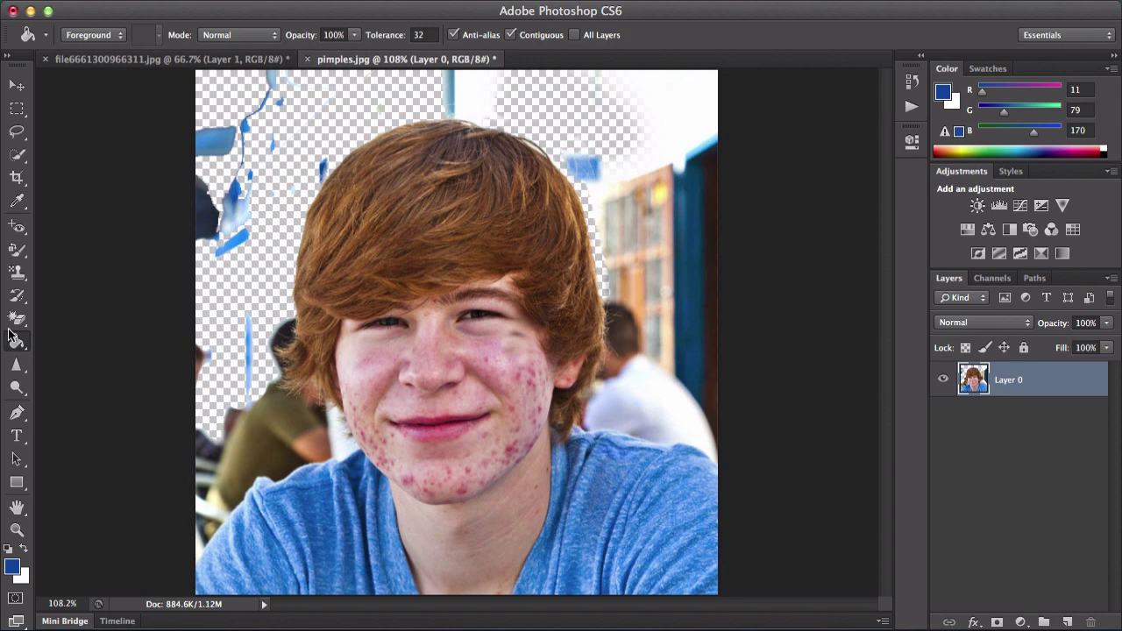
left_click(11, 568)
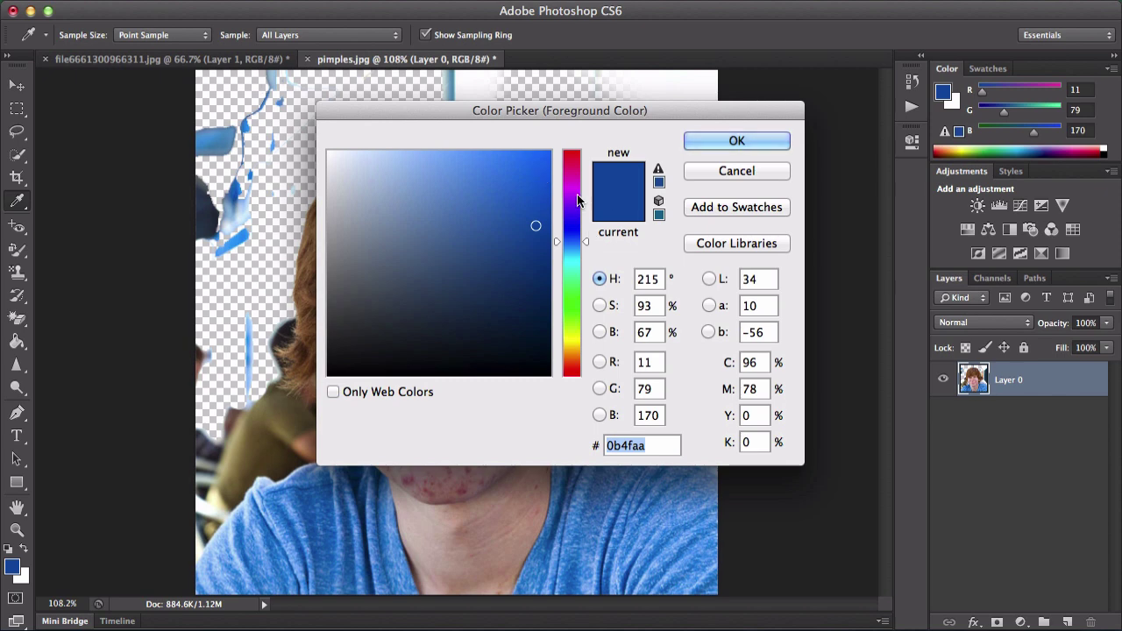
left_click_drag(574, 193, 581, 261)
left_click_drag(526, 220, 490, 166)
left_click(710, 146)
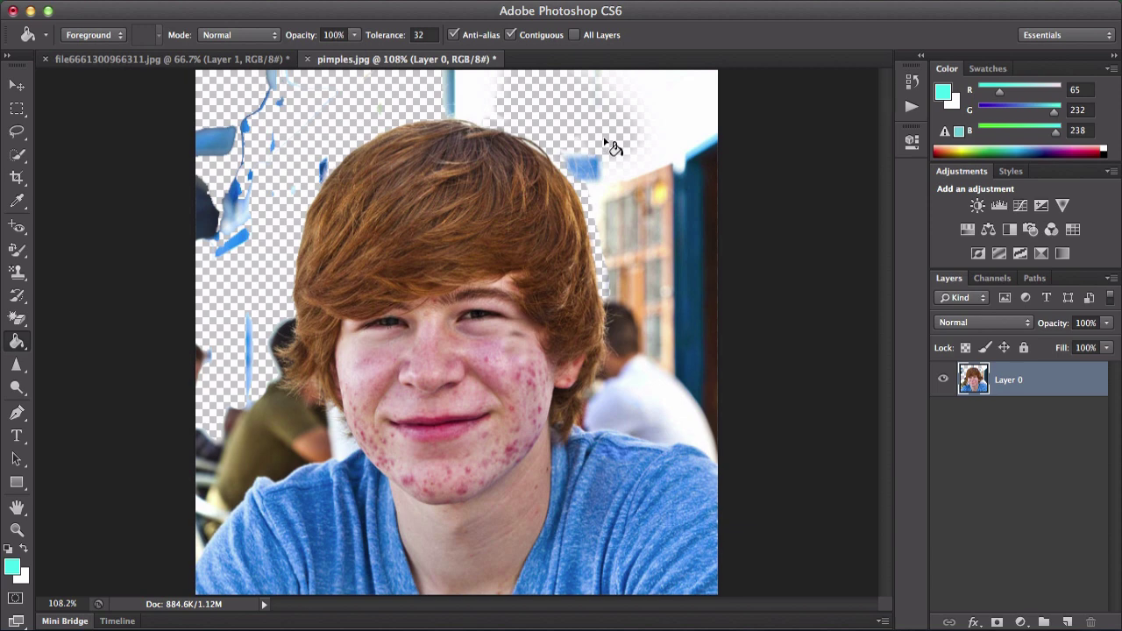
left_click(376, 127)
key("super+z")
left_click(677, 153)
key("super+z")
left_click(484, 237)
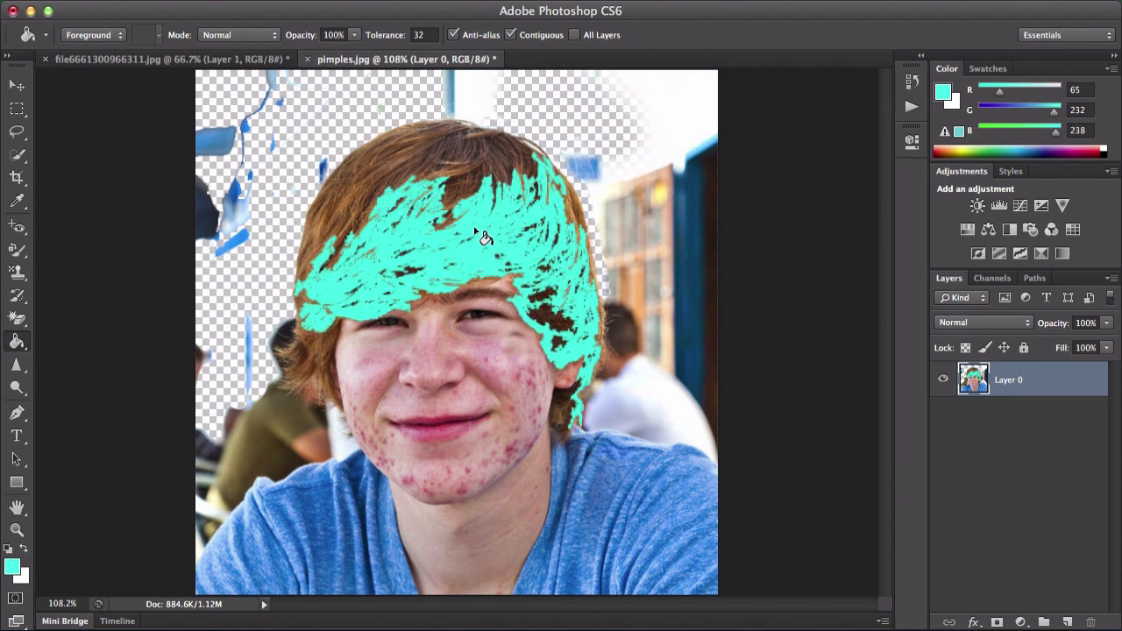
key("super+z")
left_click(496, 435)
key("super+z")
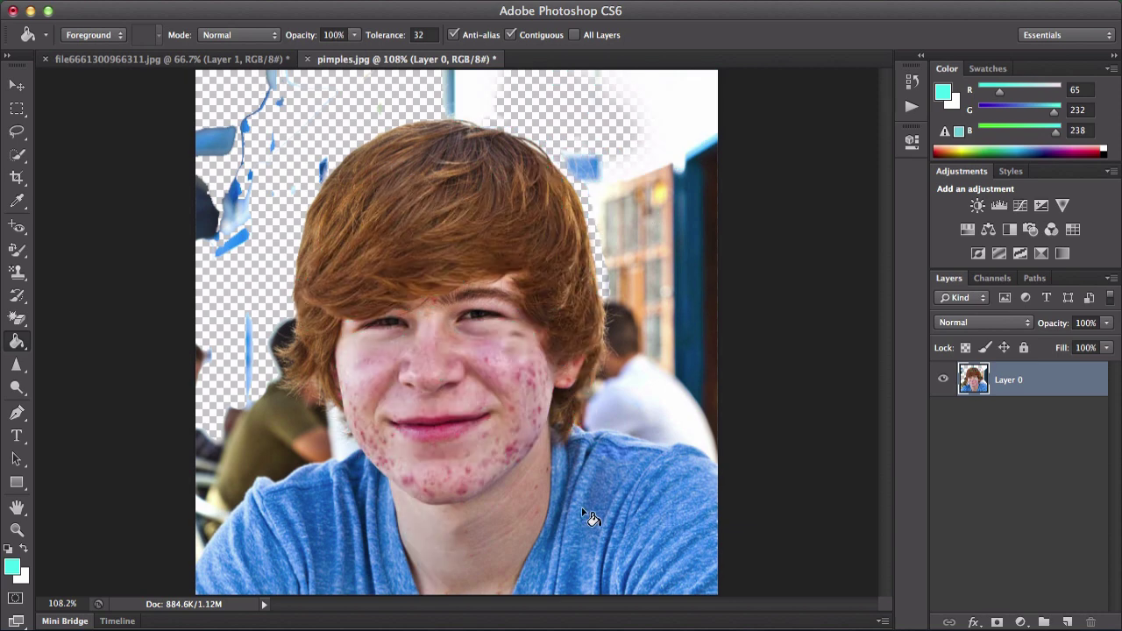
left_click(697, 272)
key("super+z")
left_click(688, 122)
key("super+z")
key("super+z")
key("super+z")
key("super+z")
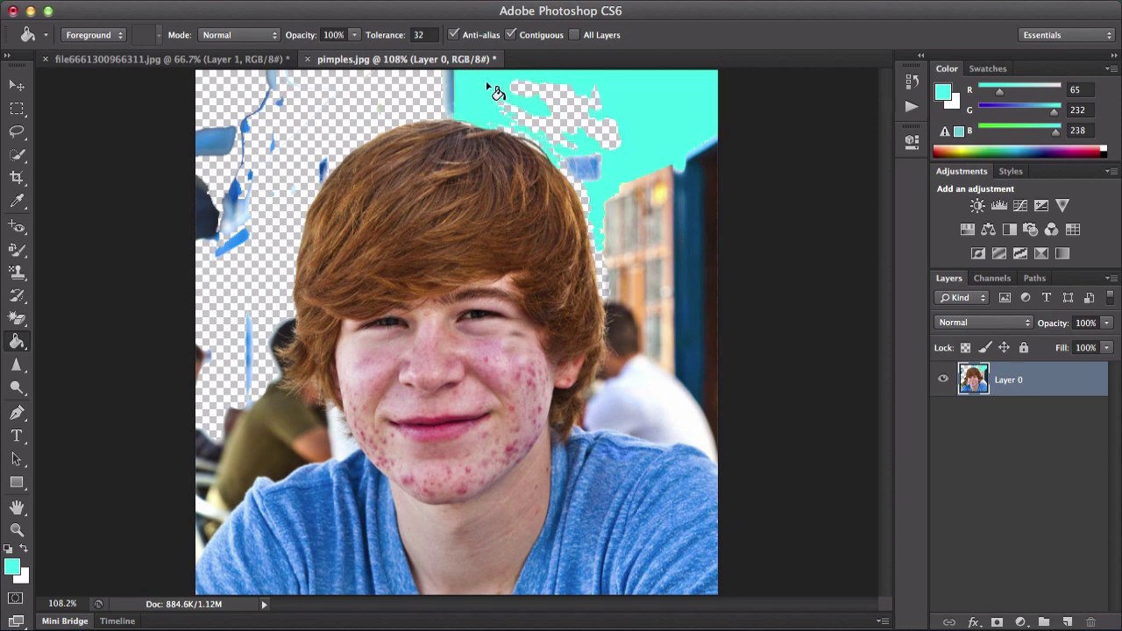
key("super+z")
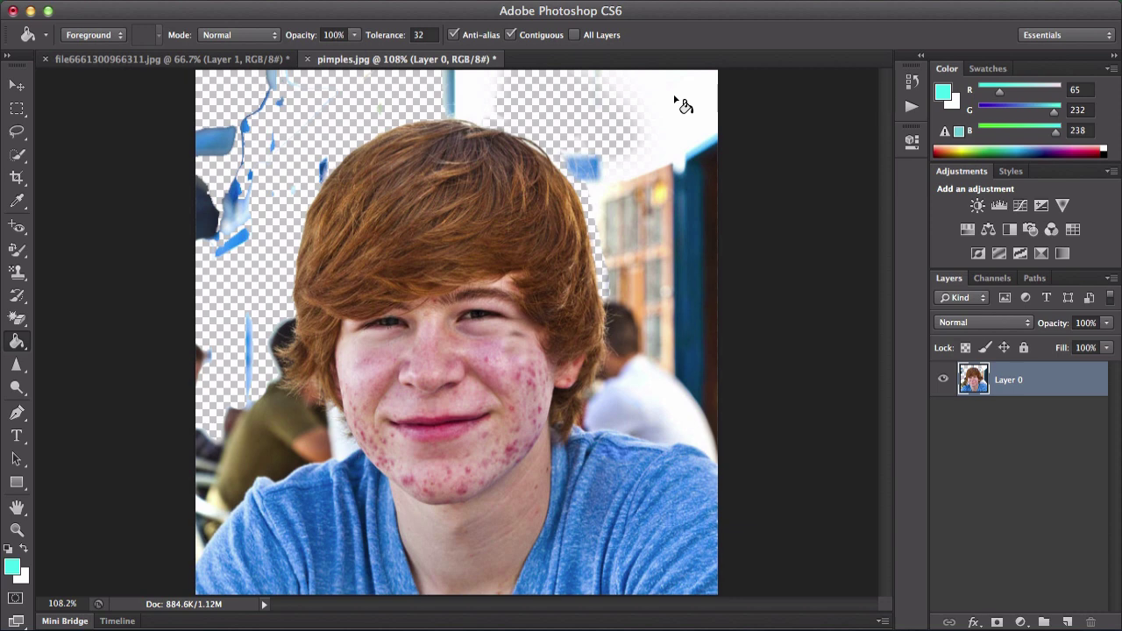
key("super+z")
key("super+z")
left_click_drag(17, 341, 102, 374)
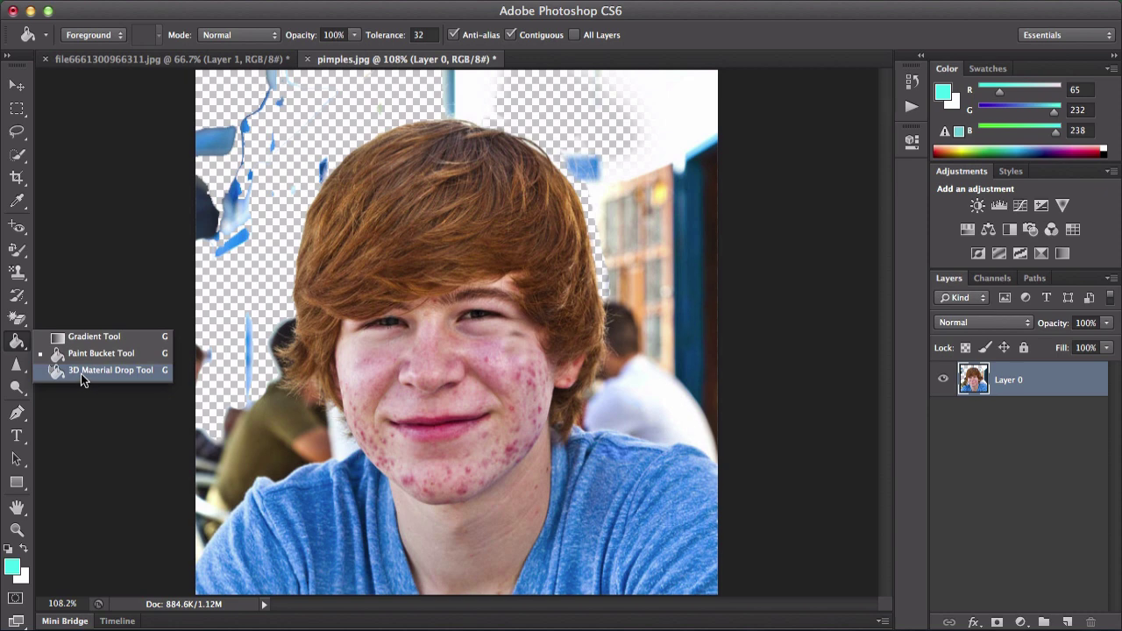
left_click_drag(81, 374, 18, 369)
Blur the face with a 49%-hardness Blur Tool brush, then switch to the Sharpen Tool for the hair.
left_click(17, 369)
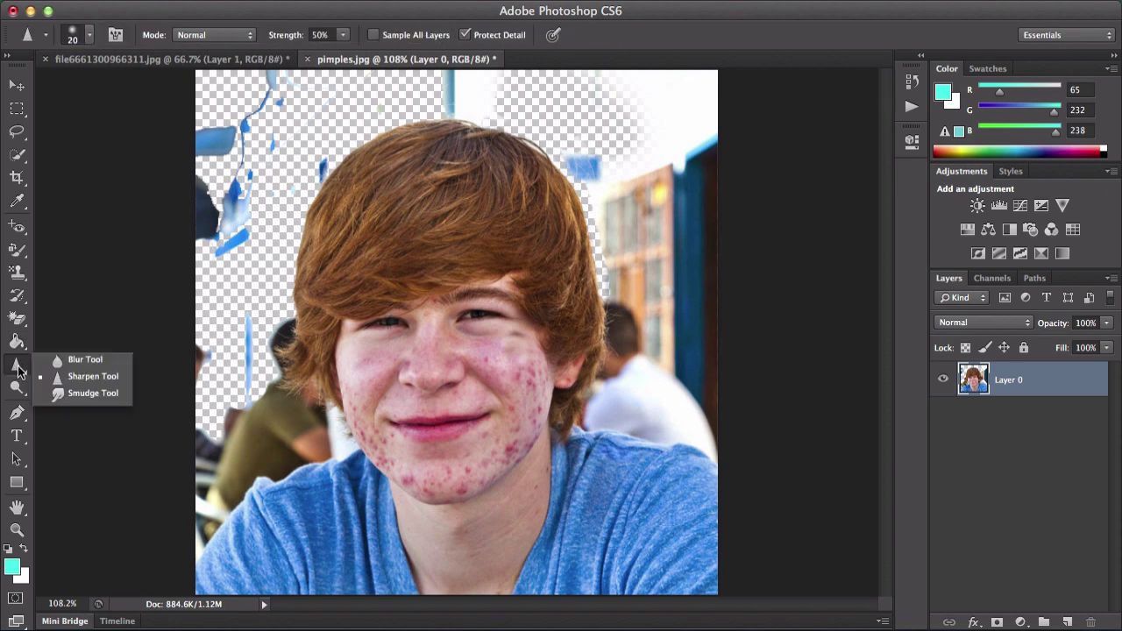
left_click(85, 360)
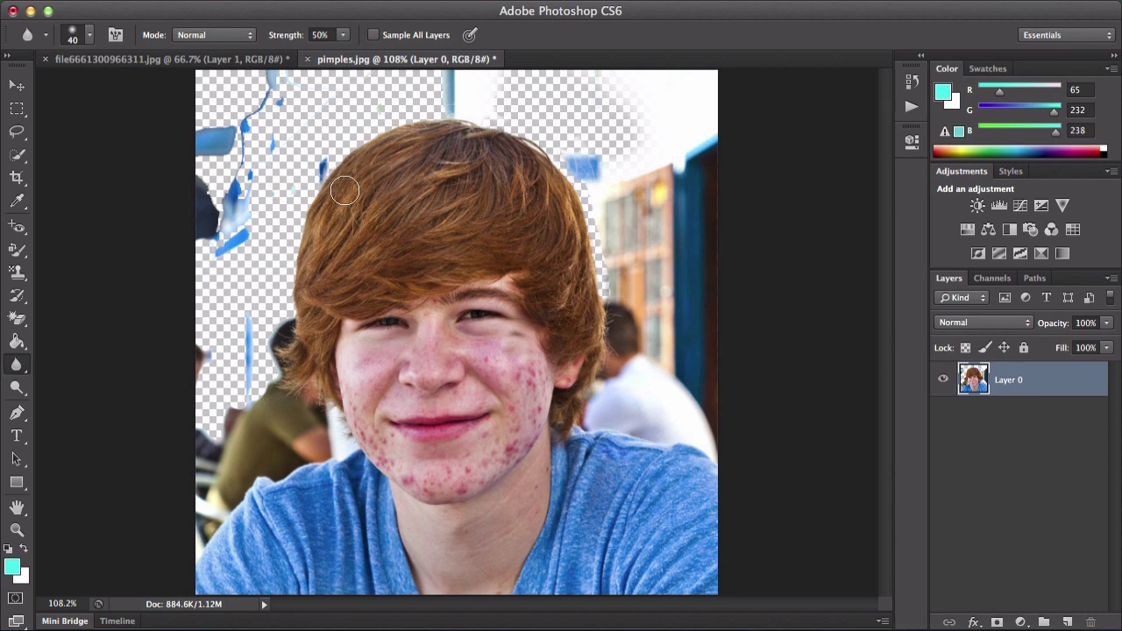
right_click(426, 330)
left_click_drag(397, 388, 479, 384)
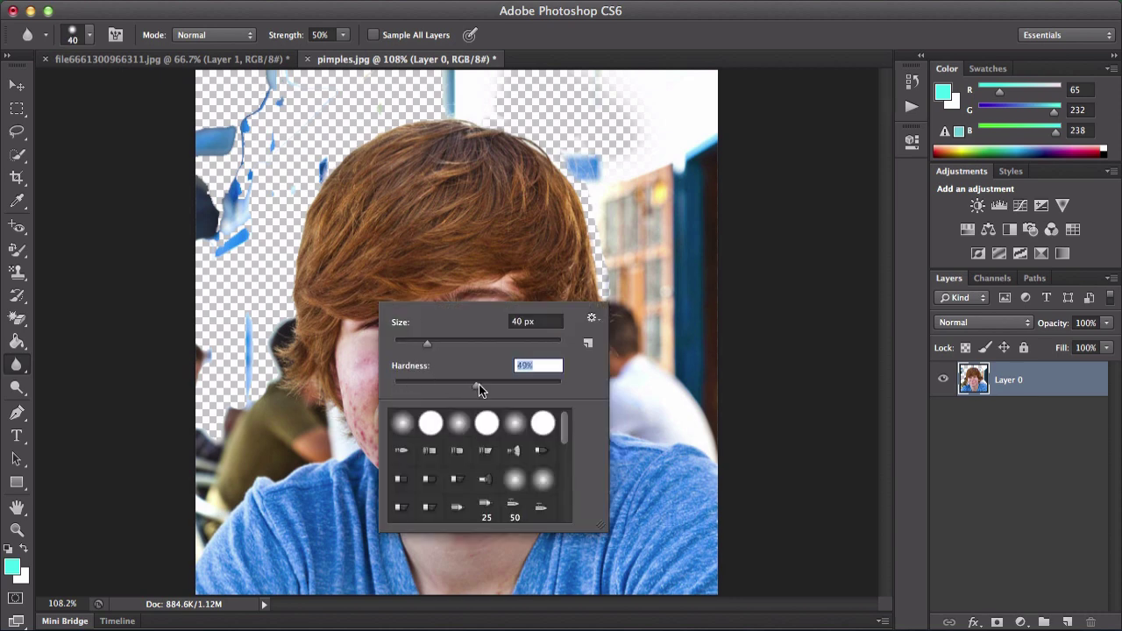
right_click(785, 121)
key("Escape")
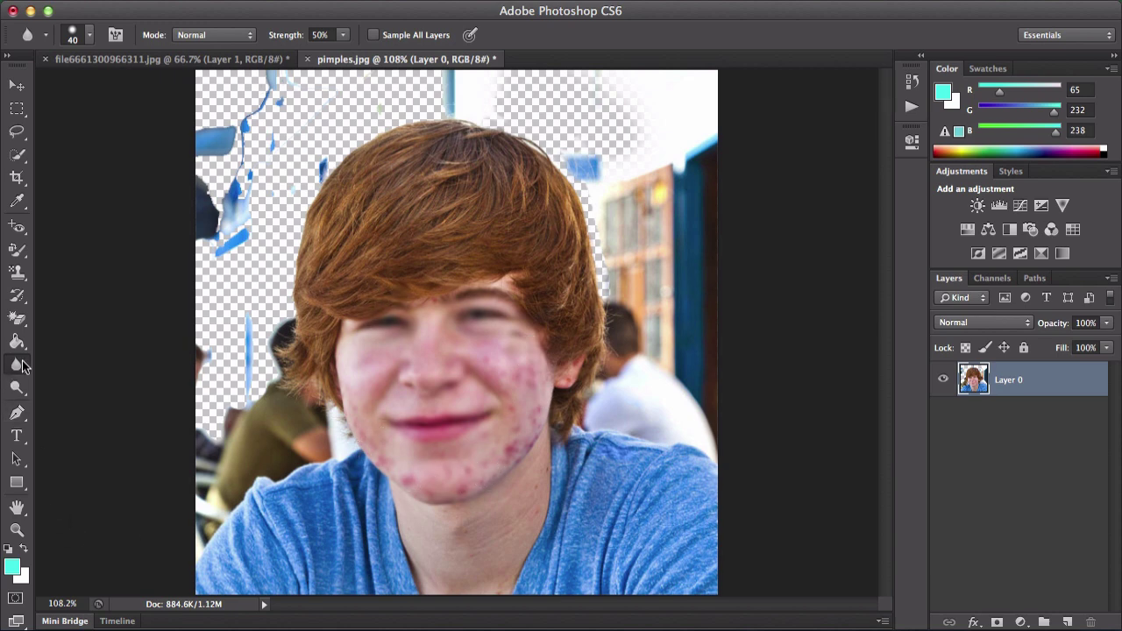
right_click(16, 365)
left_click(81, 376)
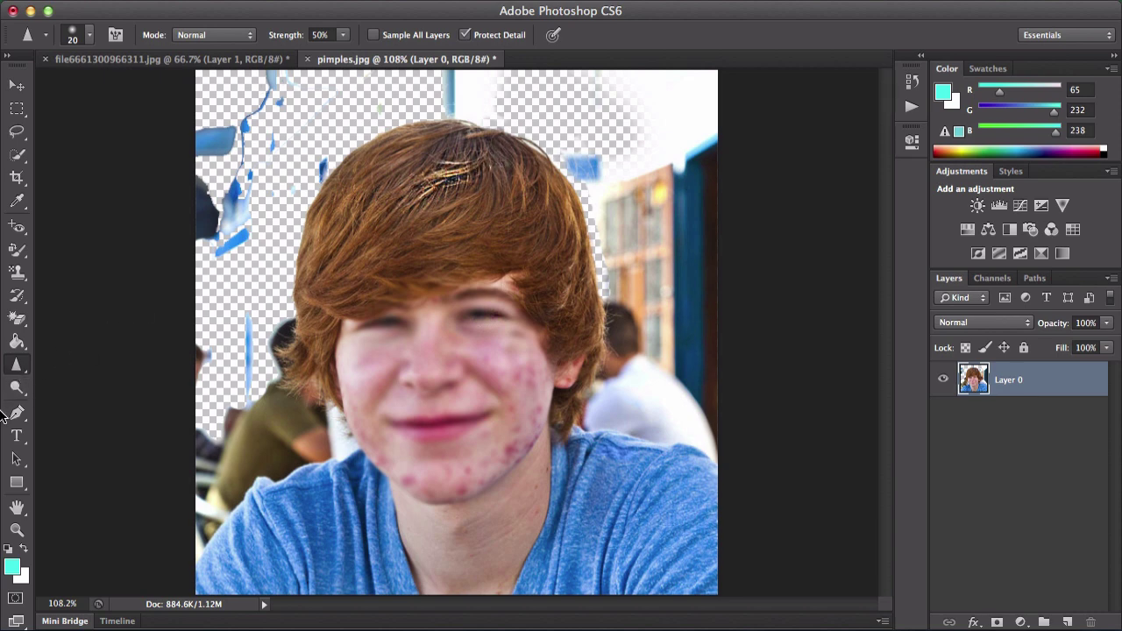
Smear the hair down over the forehead and eyes with the Smudge tool.
left_click_drag(16, 365, 60, 408)
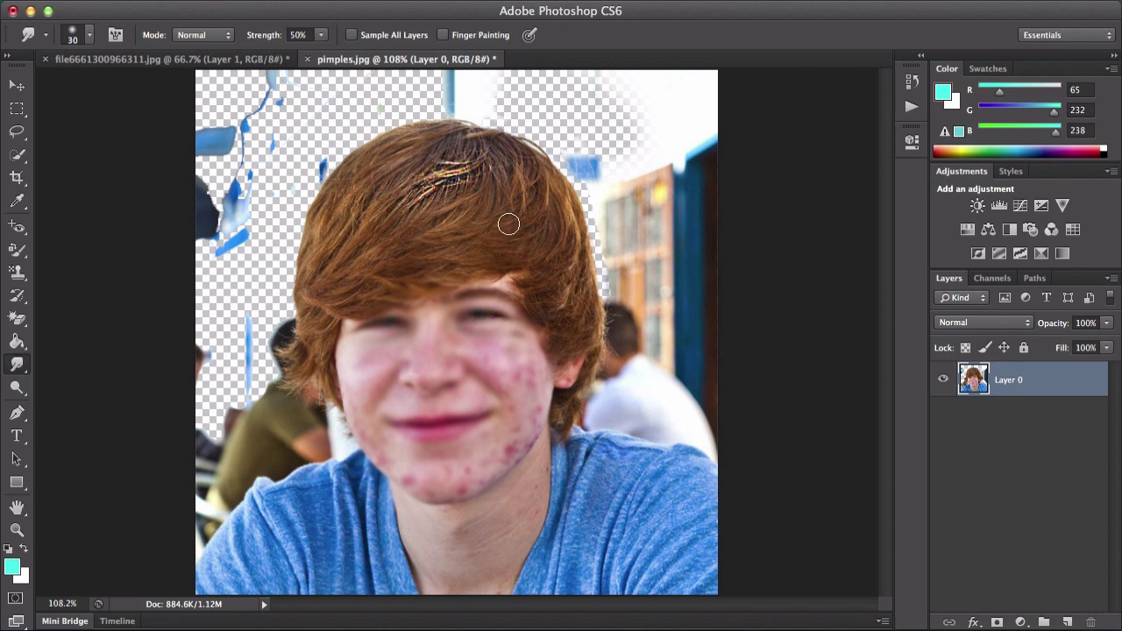
left_click_drag(491, 208, 351, 250)
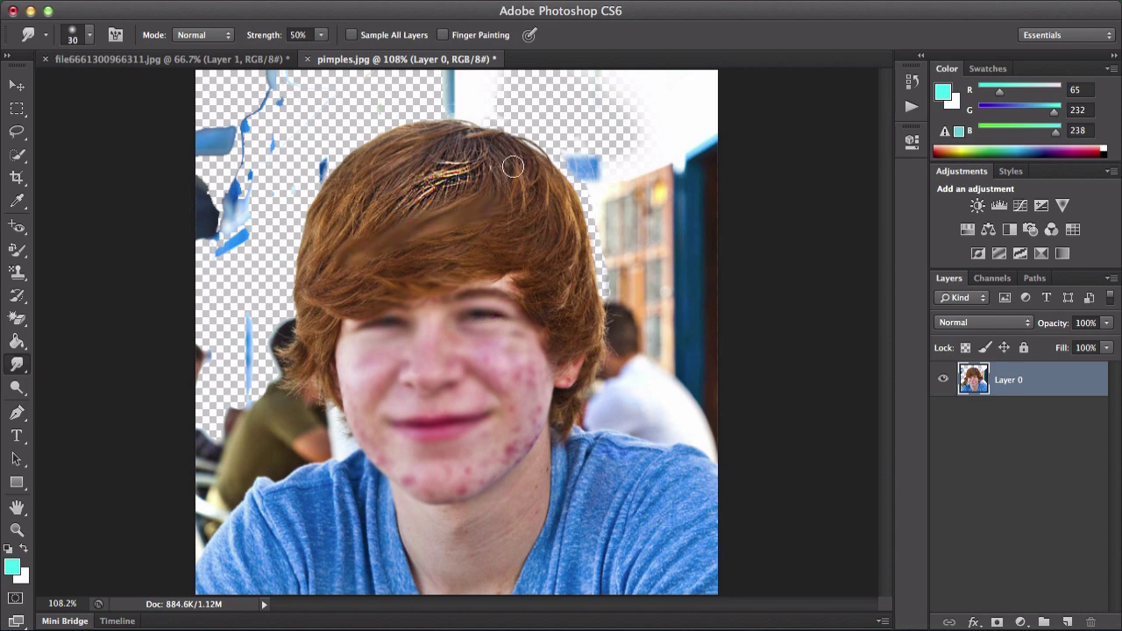
mouse_move(514, 163)
left_mouse_down()
mouse_move(551, 330)
mouse_move(425, 377)
mouse_move(395, 434)
left_mouse_up()
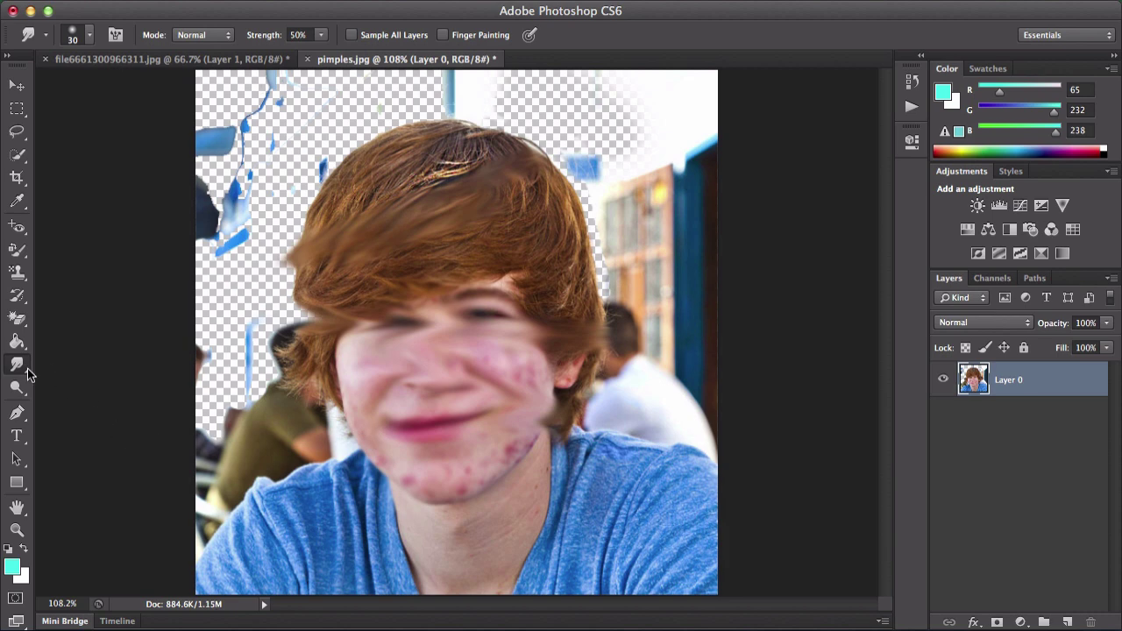
Revert the image to the original pimples.jpg snapshot in History and select the Dodge tool.
left_click(912, 80)
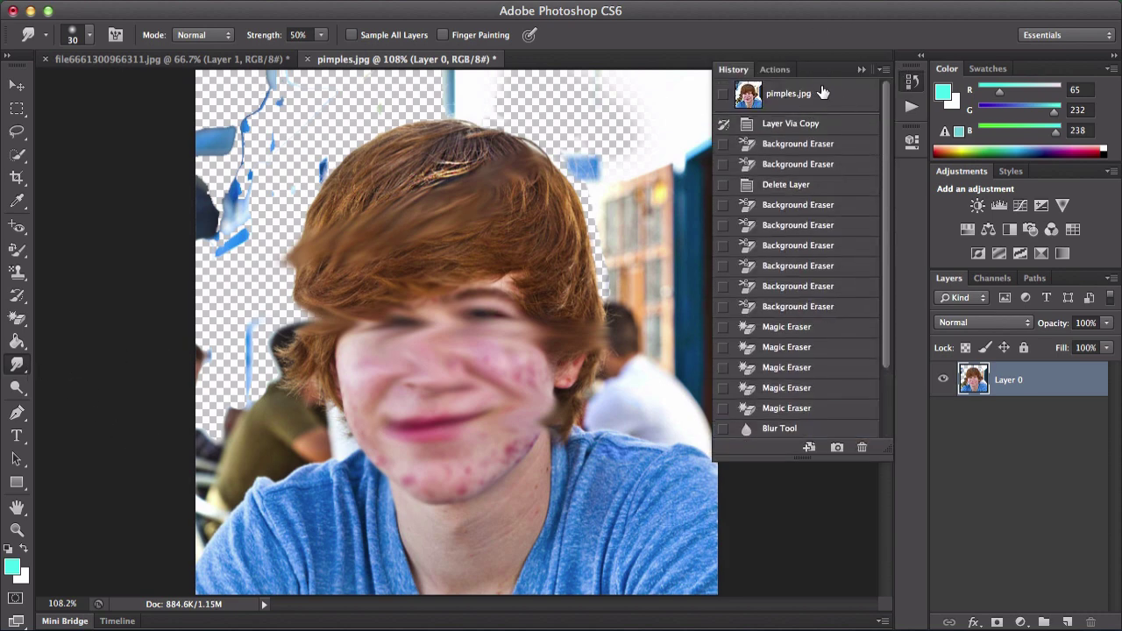
left_click(827, 93)
left_click(852, 72)
left_click_drag(17, 386, 54, 386)
left_click(62, 385)
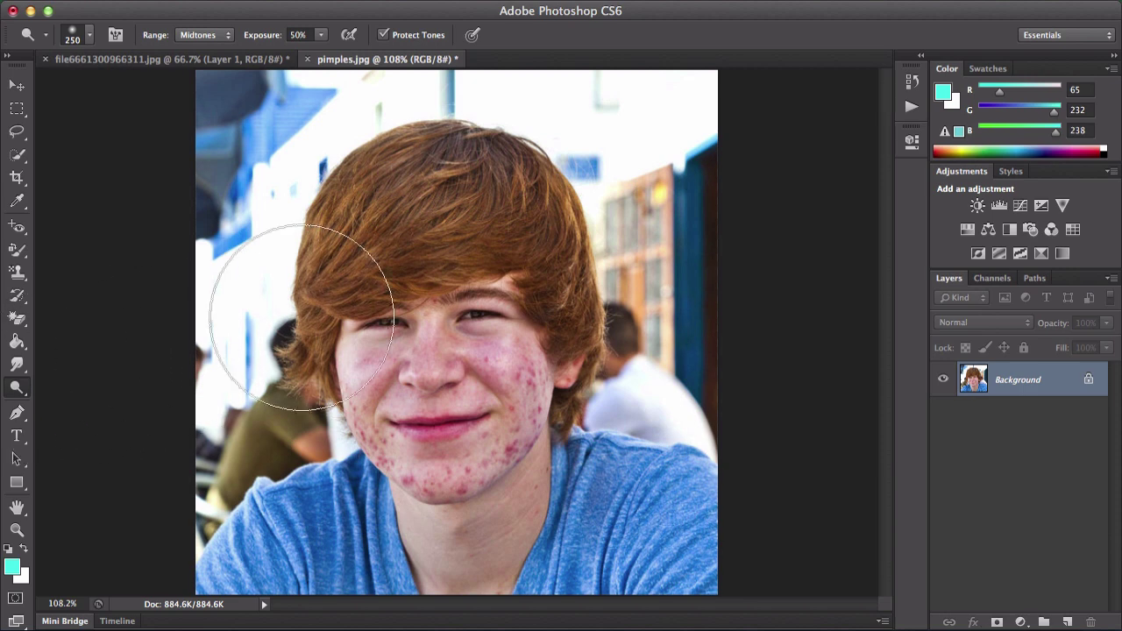
Shrink the Dodge brush size from 125 down to 70.
key("bracketleft")
key("bracketleft")
key("bracketleft")
key("bracketleft")
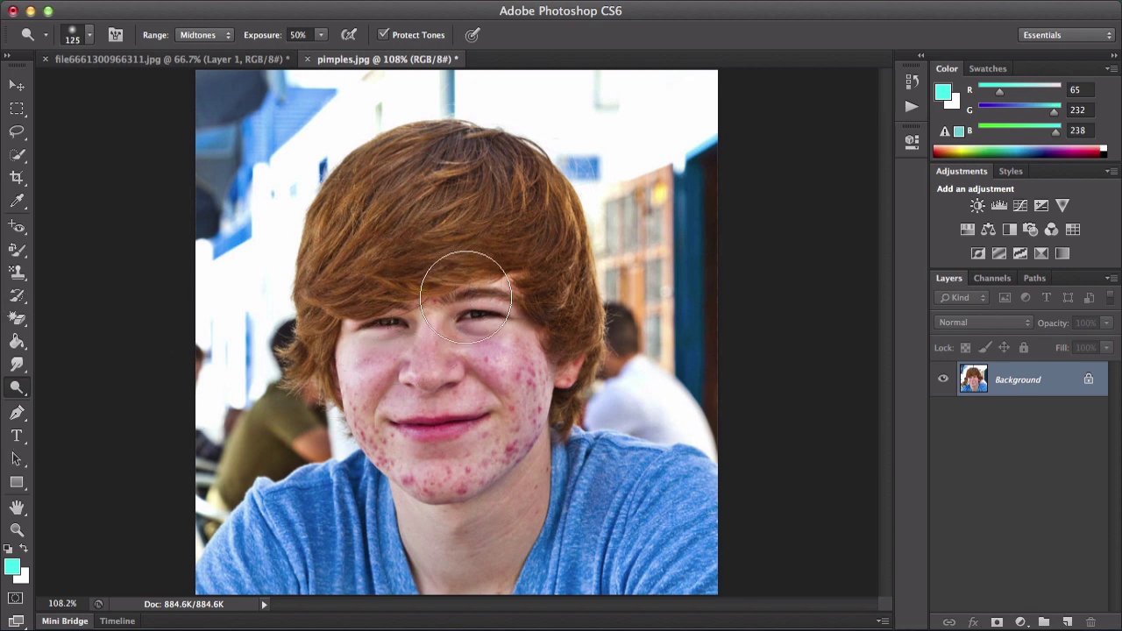
key("bracketleft")
key("bracketleft")
key("bracketleft")
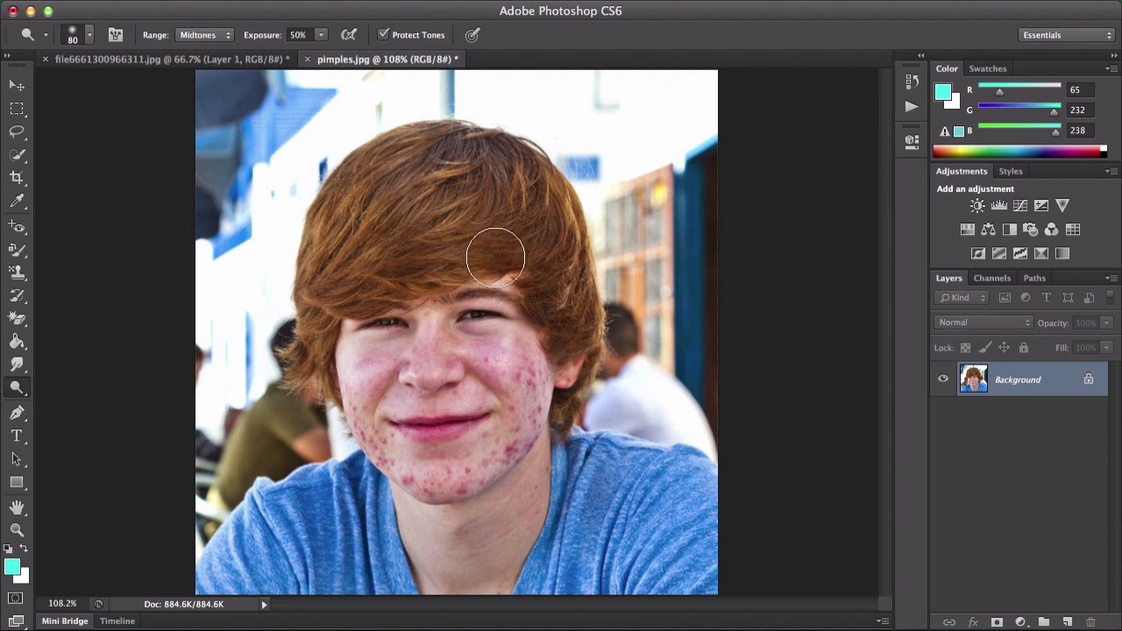
key("bracketleft")
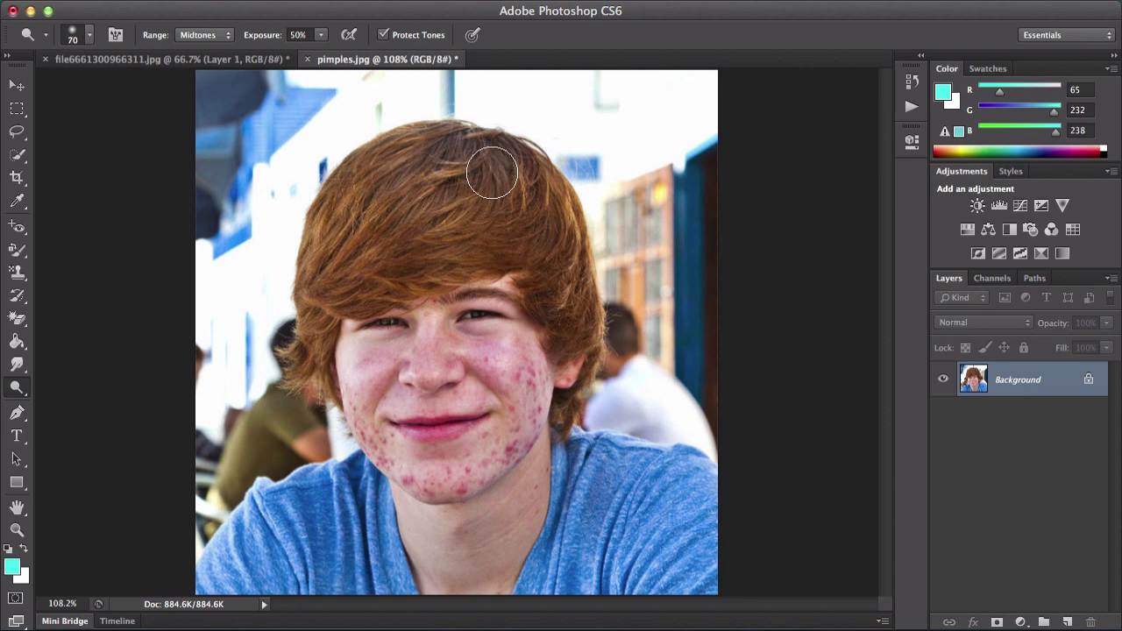
right_click(500, 169)
left_click(150, 295)
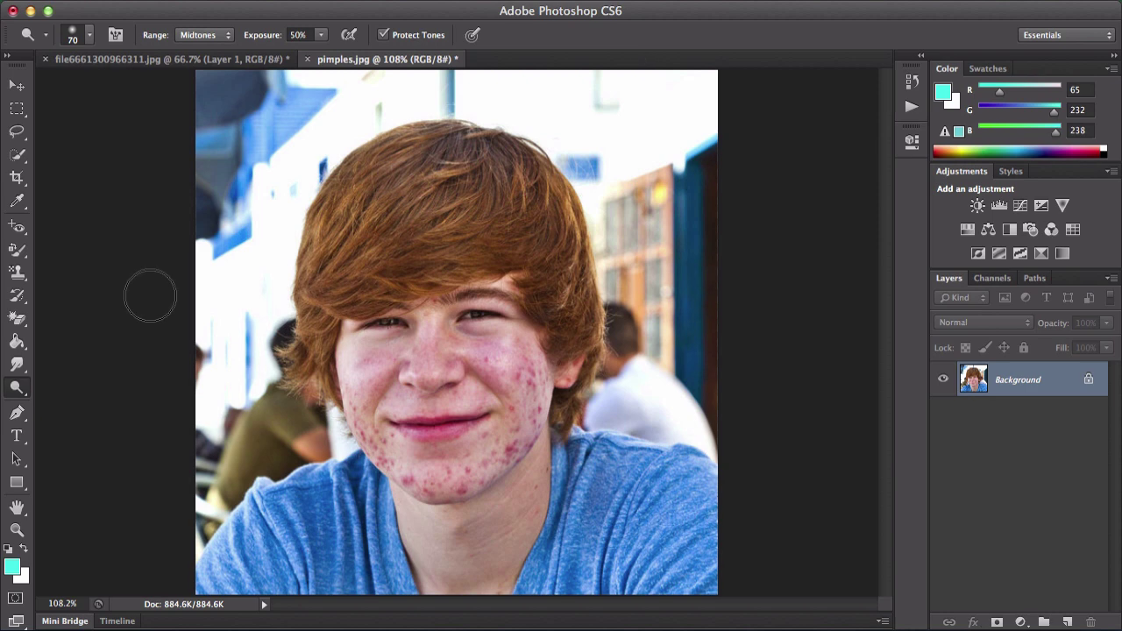
Lighten the skin from under the right eye across to the left cheek with Dodge.
left_click(16, 386)
left_click(71, 383)
mouse_move(466, 341)
left_mouse_down()
mouse_move(489, 311)
mouse_move(438, 339)
mouse_move(375, 339)
mouse_move(366, 350)
mouse_move(376, 409)
mouse_move(430, 463)
mouse_move(469, 460)
mouse_move(507, 423)
mouse_move(518, 386)
mouse_move(483, 355)
mouse_move(454, 397)
mouse_move(409, 382)
mouse_move(407, 369)
mouse_move(372, 380)
mouse_move(369, 412)
mouse_move(429, 473)
mouse_move(500, 450)
mouse_move(518, 366)
left_mouse_up()
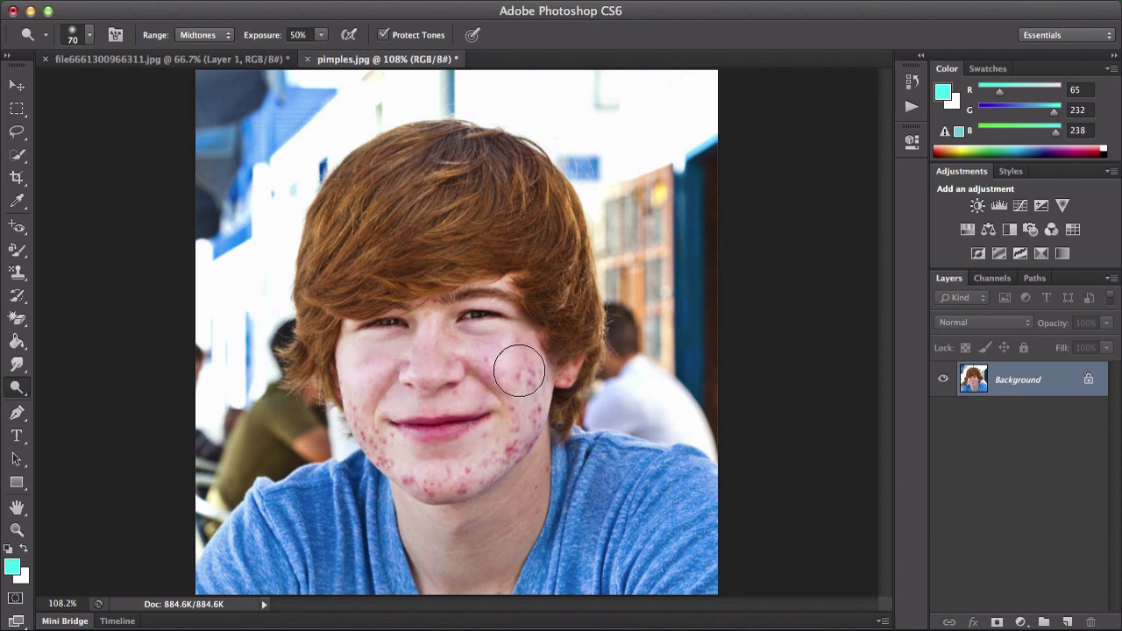
left_click(21, 391)
Darken the cheeks and chin with Burn, then desaturate the nose and cheeks with Sponge.
left_click(86, 399)
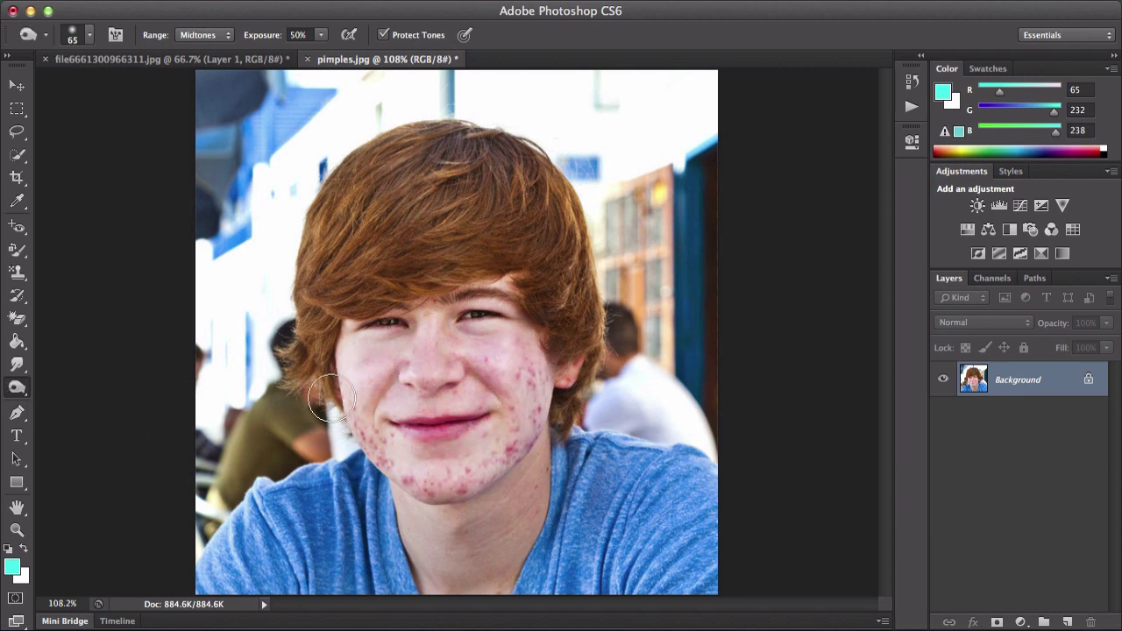
mouse_move(377, 367)
left_mouse_down()
mouse_move(401, 463)
mouse_move(442, 476)
mouse_move(491, 455)
mouse_move(524, 405)
mouse_move(516, 357)
mouse_move(497, 326)
mouse_move(429, 314)
mouse_move(381, 321)
mouse_move(362, 372)
mouse_move(374, 448)
mouse_move(451, 457)
mouse_move(498, 416)
mouse_move(439, 360)
mouse_move(410, 423)
mouse_move(498, 416)
mouse_move(477, 341)
mouse_move(439, 422)
mouse_move(424, 343)
mouse_move(450, 394)
left_mouse_up()
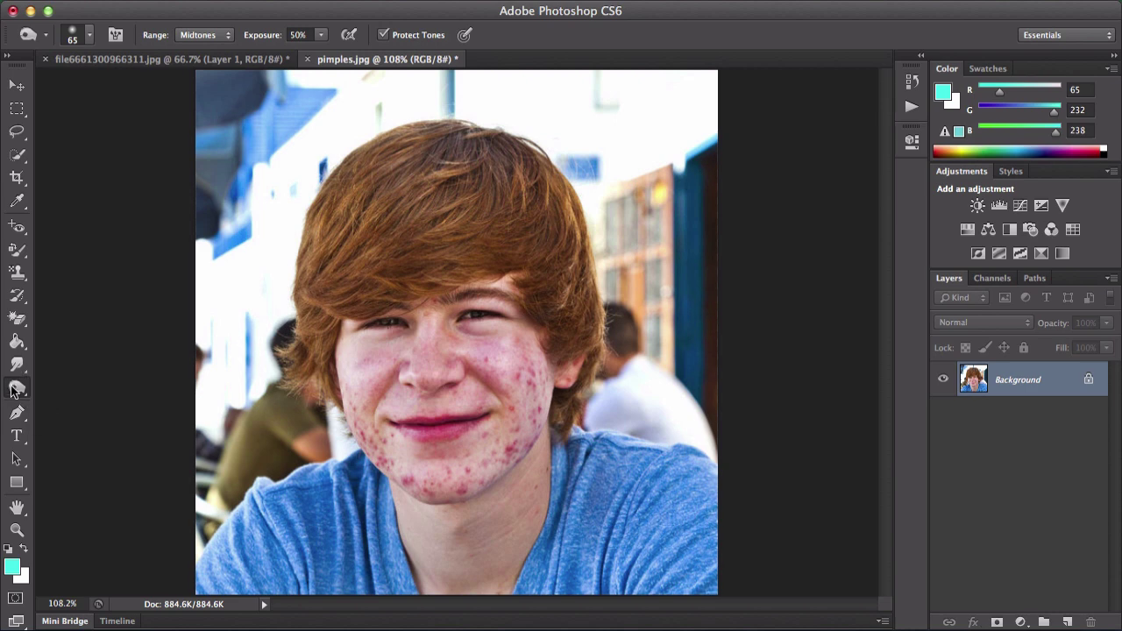
left_click_drag(16, 387, 87, 411)
mouse_move(464, 367)
left_mouse_down()
mouse_move(456, 404)
mouse_move(489, 345)
mouse_move(481, 413)
mouse_move(458, 377)
mouse_move(460, 357)
mouse_move(383, 350)
mouse_move(397, 397)
mouse_move(351, 377)
mouse_move(402, 448)
mouse_move(376, 408)
mouse_move(464, 472)
mouse_move(522, 351)
mouse_move(498, 361)
mouse_move(472, 319)
mouse_move(378, 326)
mouse_move(498, 297)
mouse_move(529, 414)
mouse_move(458, 460)
mouse_move(419, 393)
mouse_move(451, 358)
mouse_move(392, 352)
mouse_move(491, 339)
mouse_move(508, 273)
mouse_move(465, 370)
mouse_move(383, 363)
mouse_move(360, 342)
mouse_move(380, 419)
mouse_move(360, 389)
mouse_move(376, 425)
mouse_move(461, 489)
mouse_move(388, 454)
mouse_move(436, 468)
left_mouse_up()
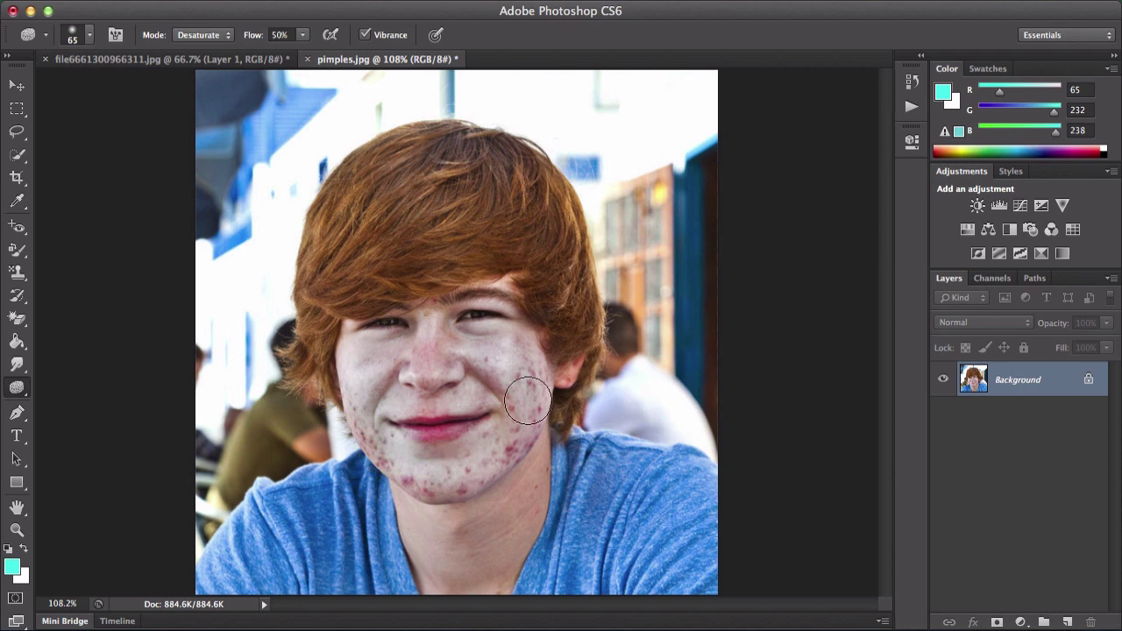
left_click(17, 388)
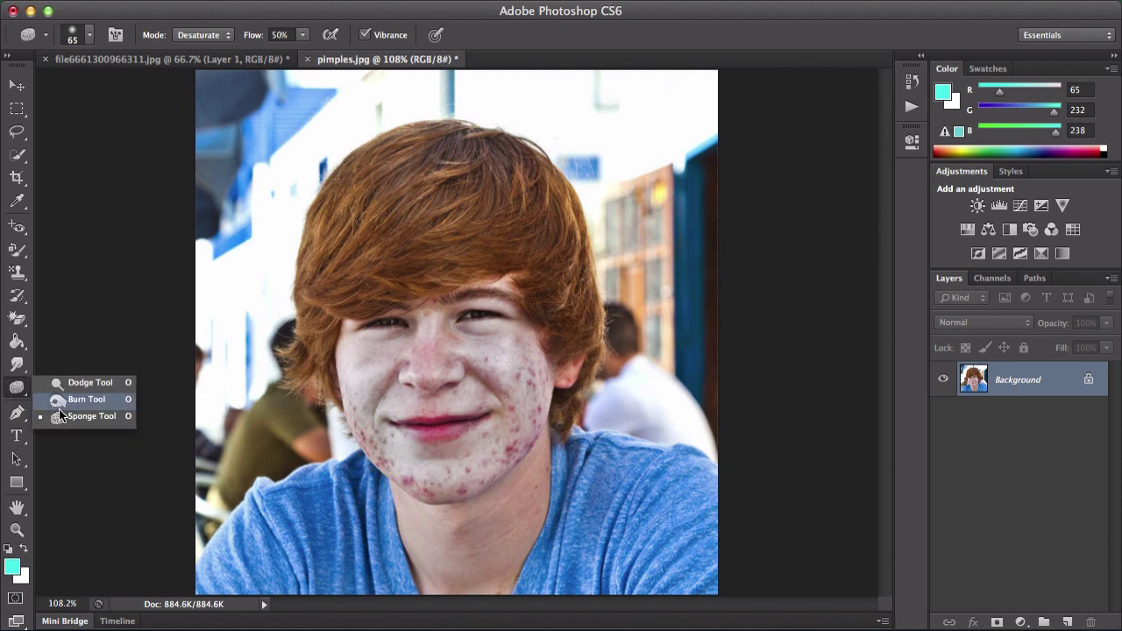
left_click(87, 415)
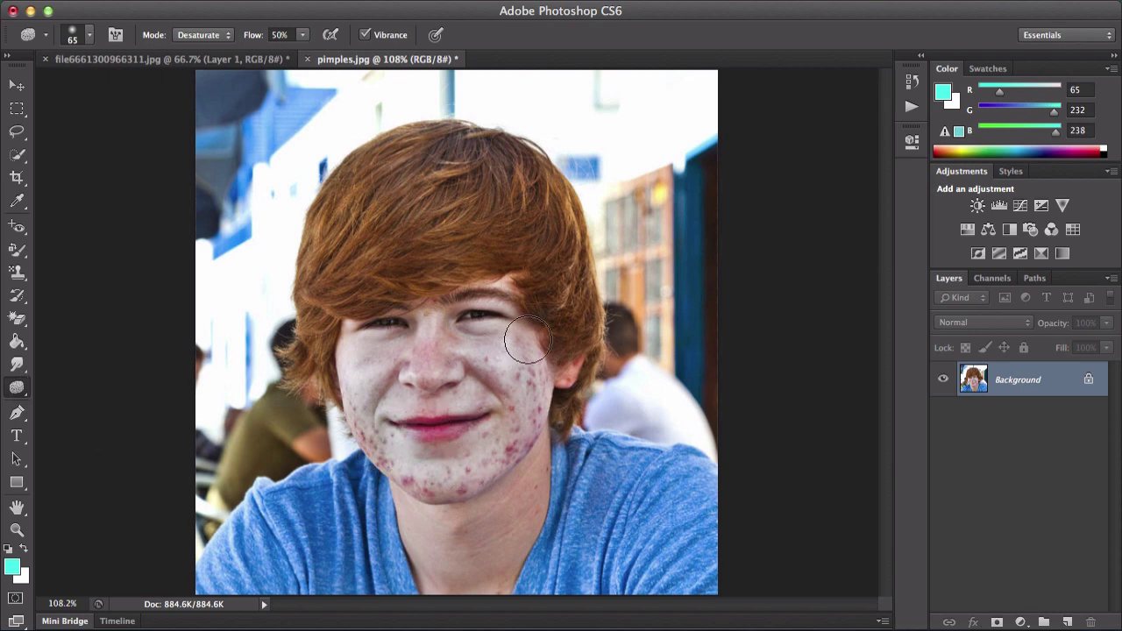